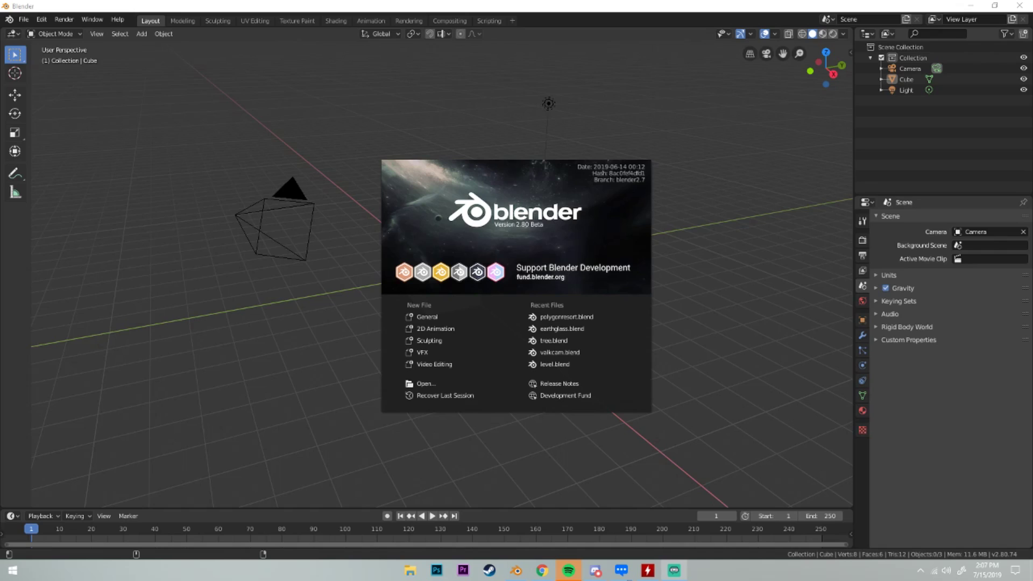
- Open the Polygon Resort project and orbit around the island from several angles
left_click(569, 318)
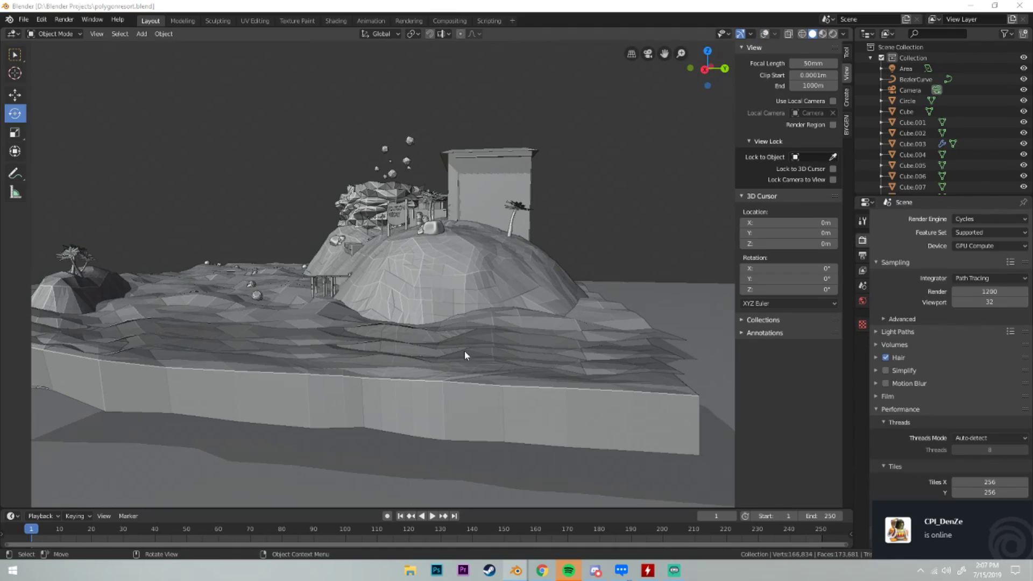
middle_click_drag(464, 351, 503, 348)
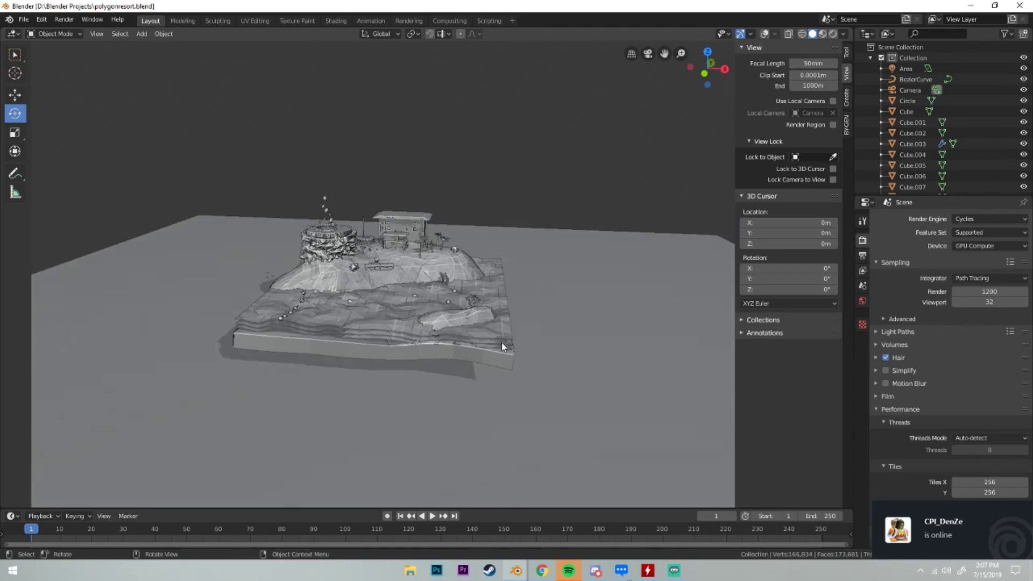
scroll(502, 347, "up", 4)
scroll(401, 370, "down", 4)
scroll(401, 371, "up", 3)
mouse_move(402, 370)
middle_mouse_down()
mouse_move(409, 411)
mouse_move(470, 385)
middle_mouse_up()
scroll(411, 396, "down", 4)
scroll(403, 391, "up", 2)
scroll(409, 412, "up", 3)
scroll(404, 396, "down", 3)
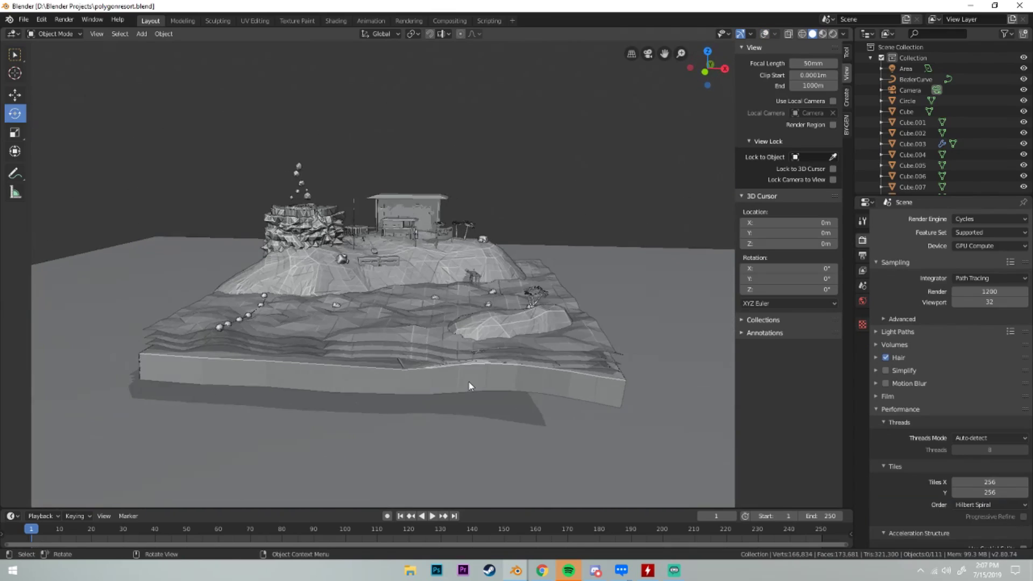
scroll(470, 385, "up", 4)
scroll(406, 381, "down", 5)
mouse_move(405, 382)
middle_mouse_down()
mouse_move(490, 266)
mouse_move(378, 278)
mouse_move(454, 235)
middle_mouse_up()
scroll(489, 266, "up", 4)
scroll(444, 275, "down", 4)
scroll(439, 248, "up", 3)
scroll(439, 239, "up", 3)
scroll(459, 253, "down", 4)
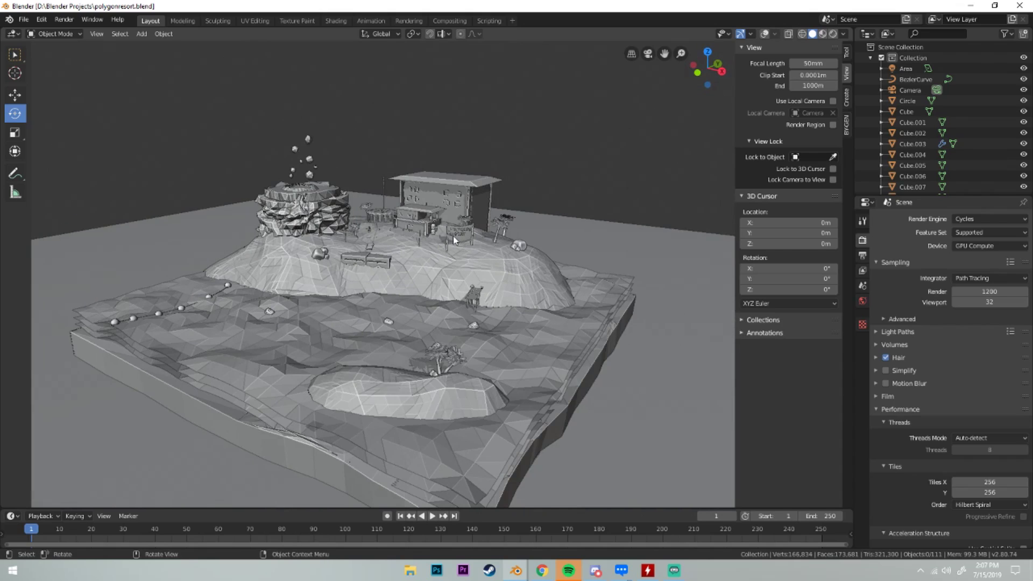
scroll(452, 236, "up", 4)
scroll(473, 234, "down", 2)
mouse_move(539, 244)
middle_mouse_down()
mouse_move(473, 235)
mouse_move(472, 222)
mouse_move(280, 232)
middle_mouse_up()
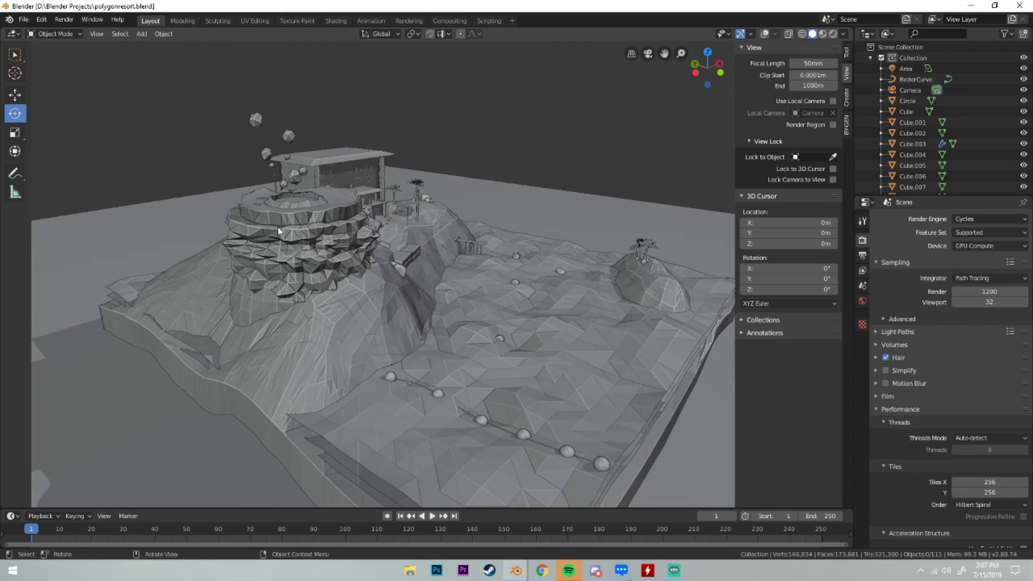
- Inspect the rocky cylinder from low and three-quarter views, then go to File > New
left_click(312, 201)
middle_click_drag(405, 208, 363, 230)
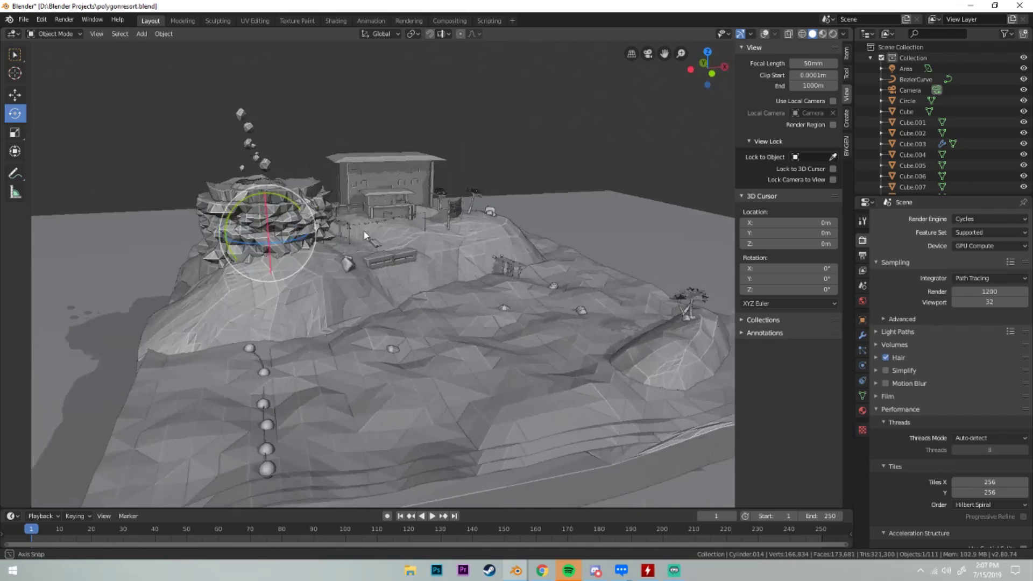
scroll(364, 231, "down", 2)
left_click(355, 217)
scroll(422, 234, "down", 3)
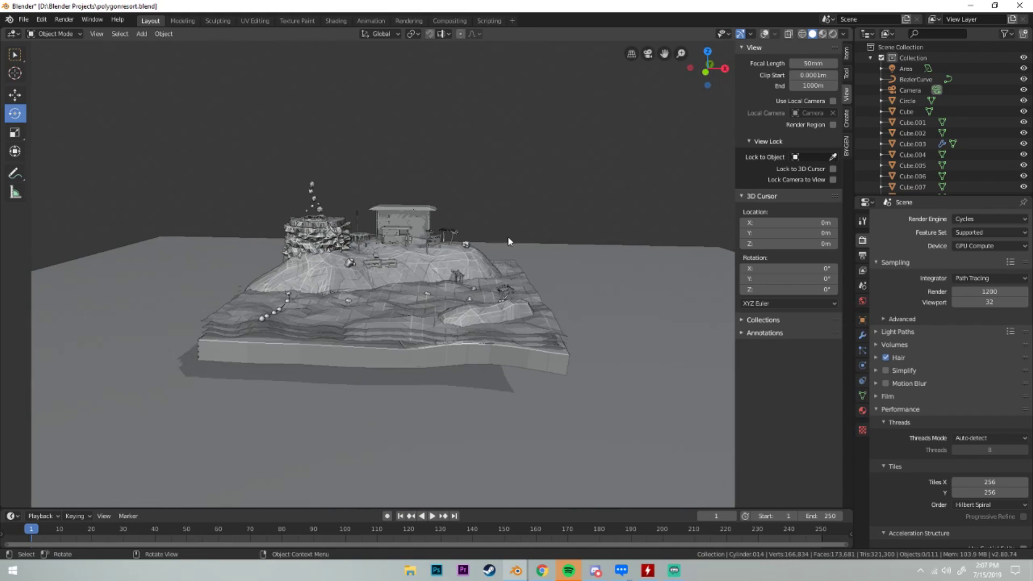
middle_click_drag(508, 237, 442, 252)
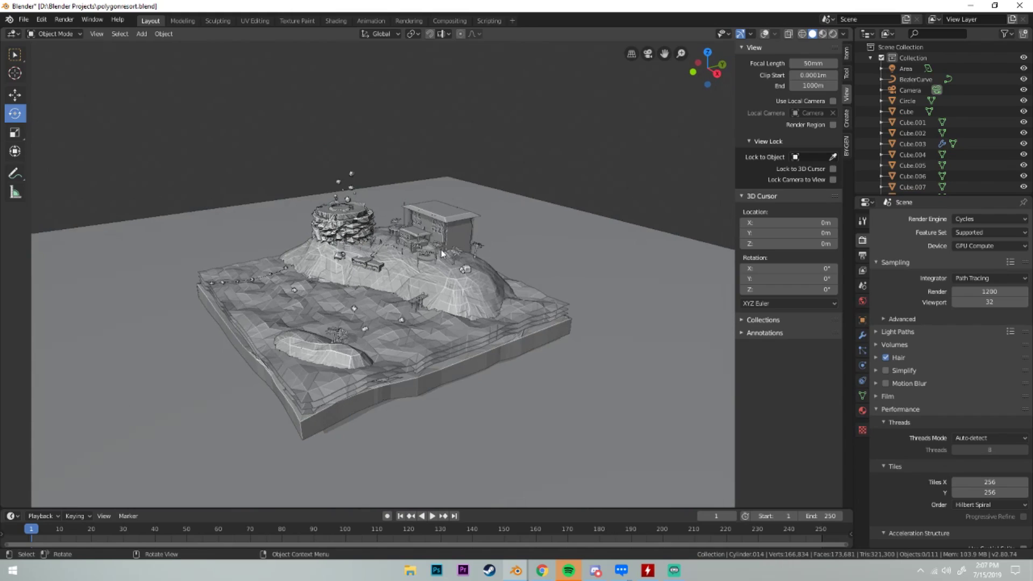
left_click(24, 19)
- Create a new General scene and review the Cycles render engine and device settings
left_click(145, 32)
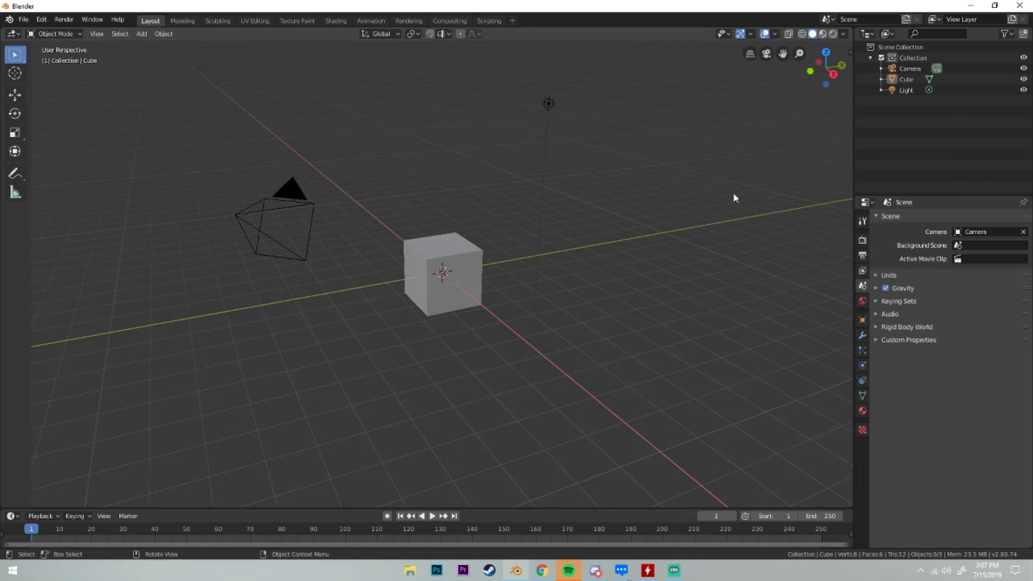
left_click(863, 240)
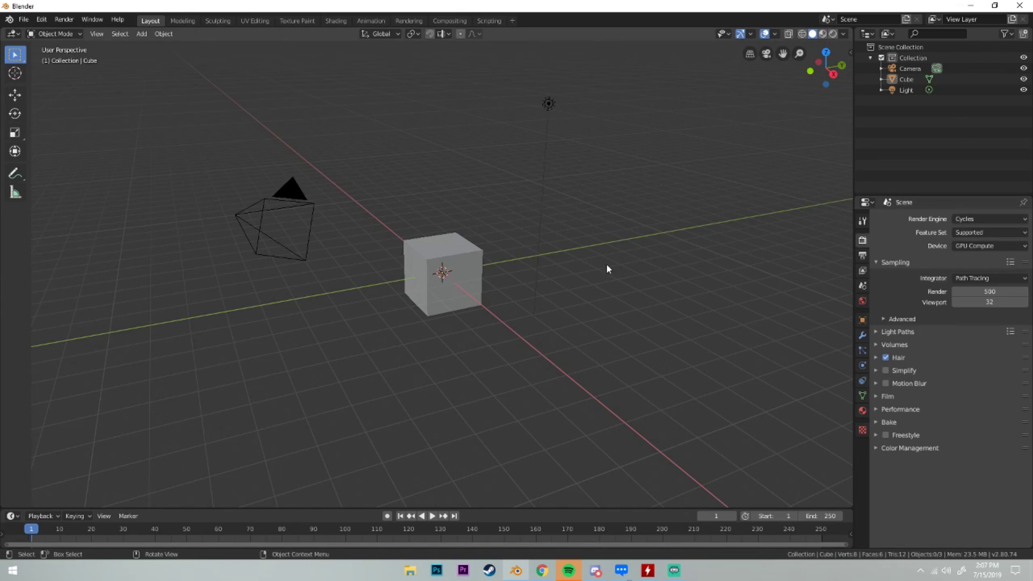
mouse_move(652, 262)
middle_mouse_down()
mouse_move(744, 284)
mouse_move(656, 280)
middle_mouse_up()
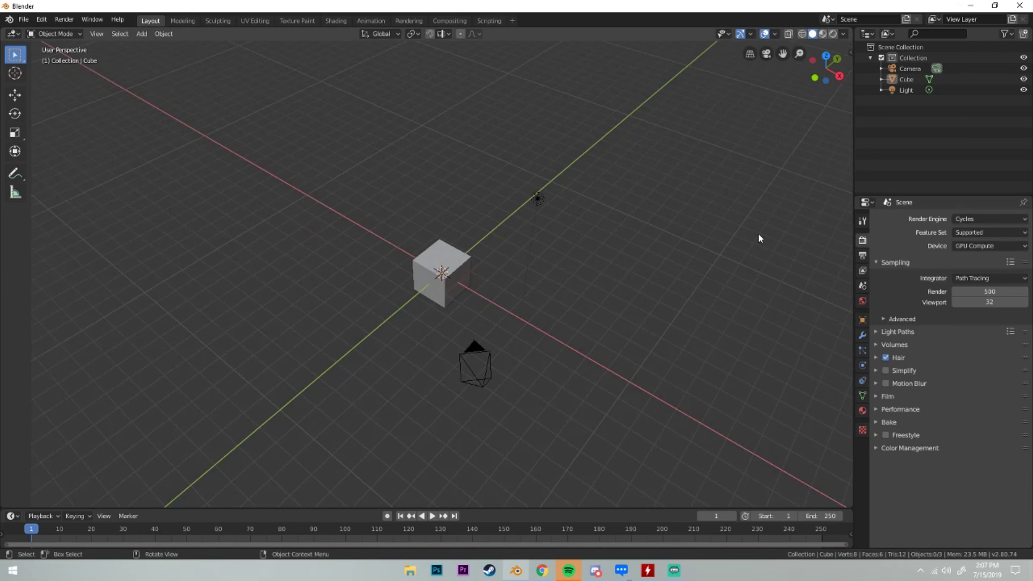
left_click(974, 245)
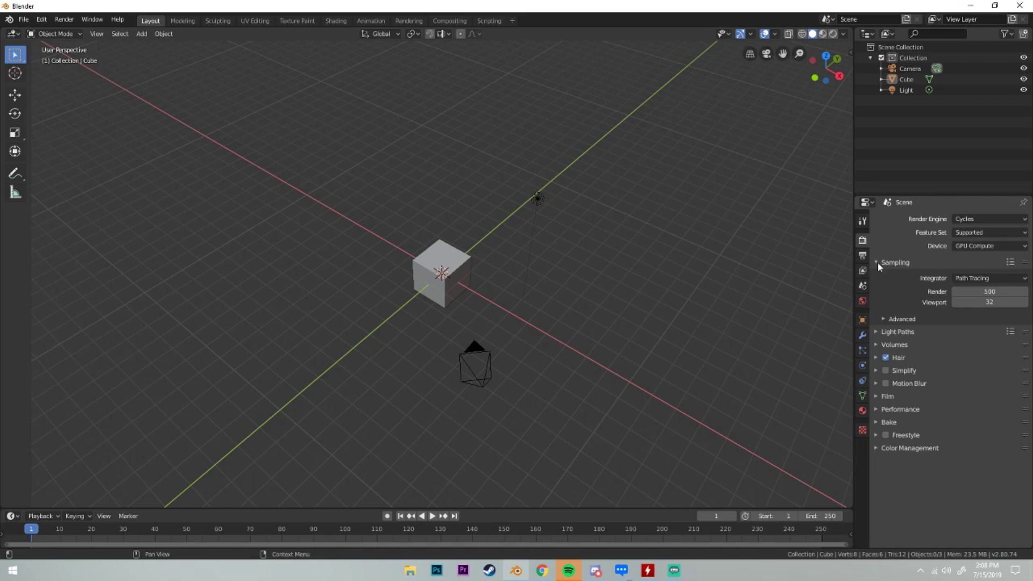
- Check the 1080 by 1080 output dimensions and view the cube through the camera
left_click(863, 255)
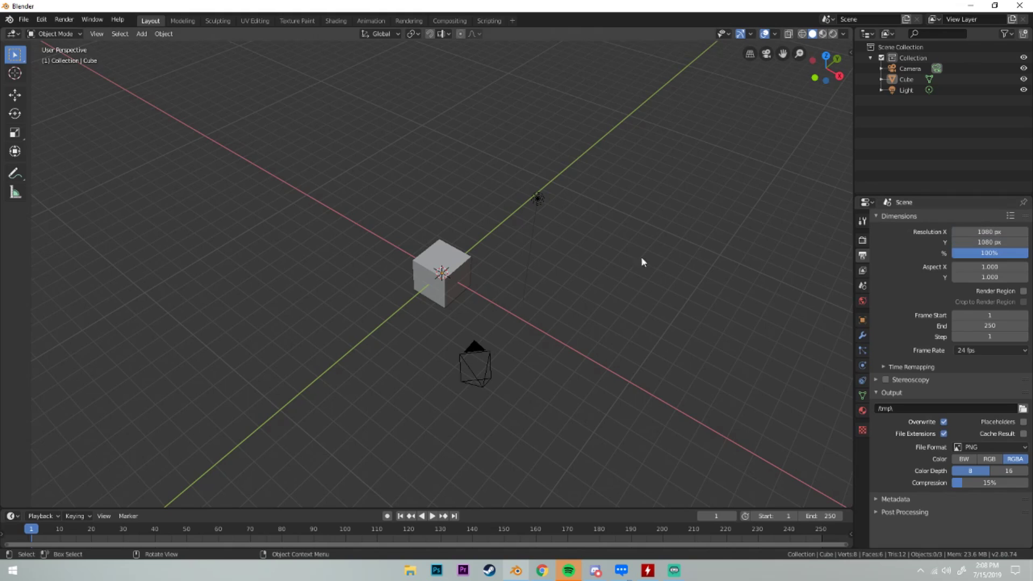
mouse_move(641, 256)
middle_mouse_down()
mouse_move(596, 229)
mouse_move(615, 232)
mouse_move(605, 234)
mouse_move(615, 244)
middle_mouse_up()
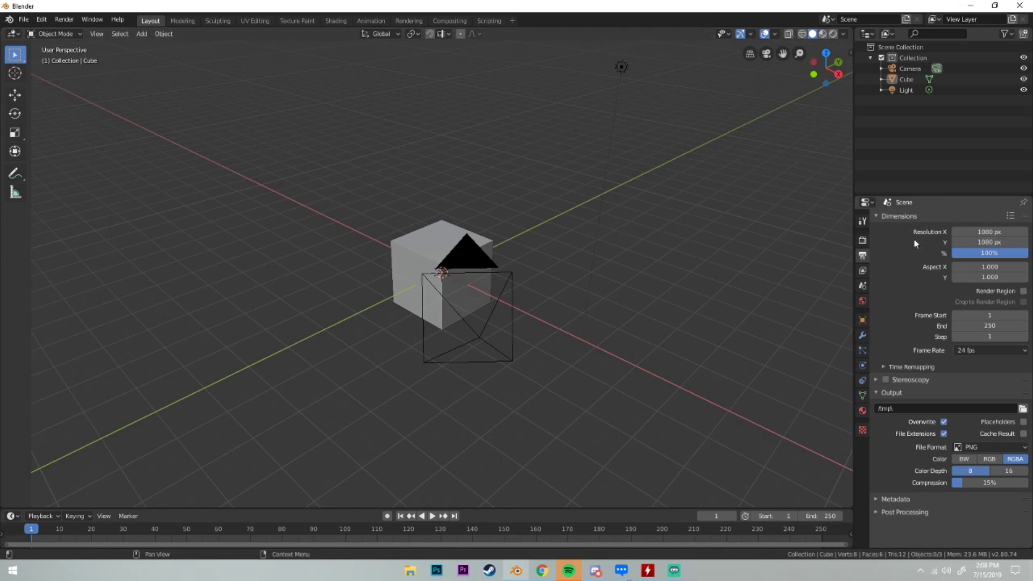
key("KP_0")
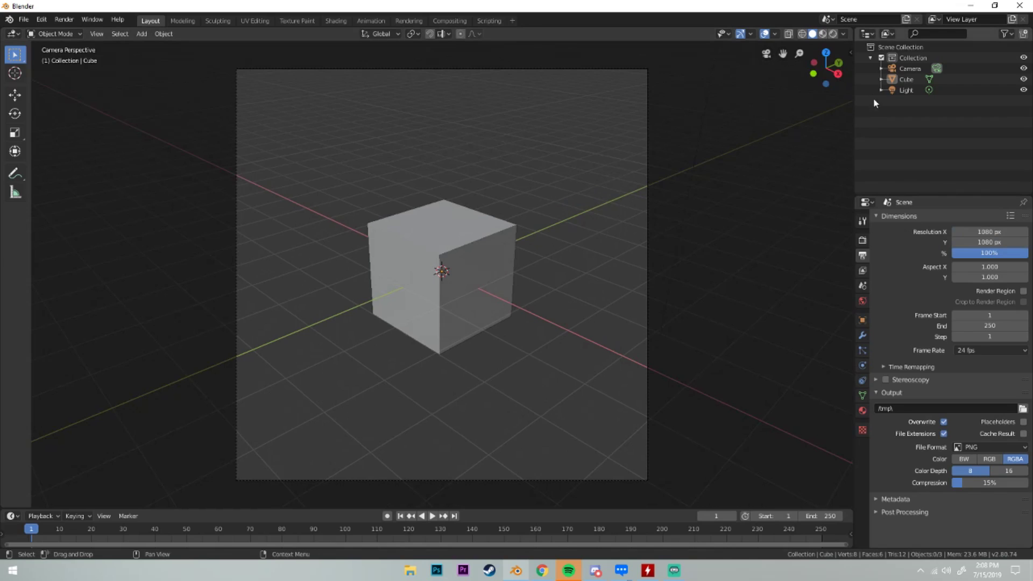
- Set the scene camera's lens type to Orthographic
left_click(896, 70)
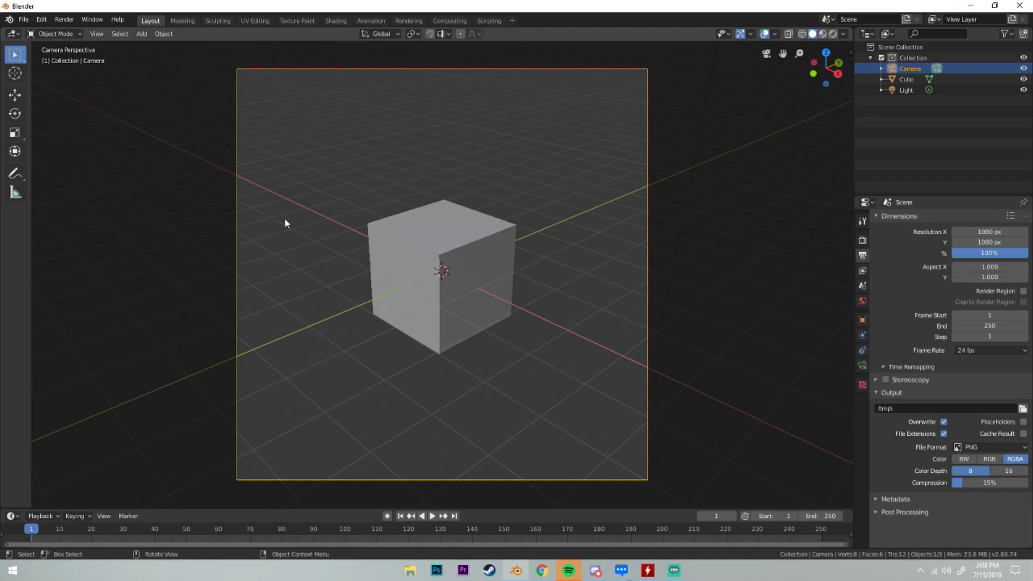
left_click(908, 68)
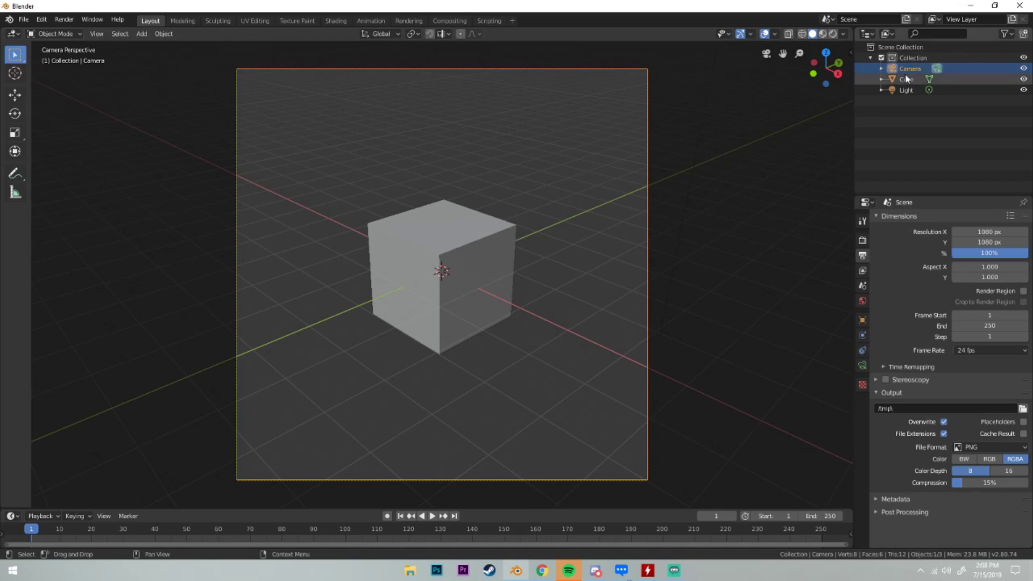
left_click(863, 366)
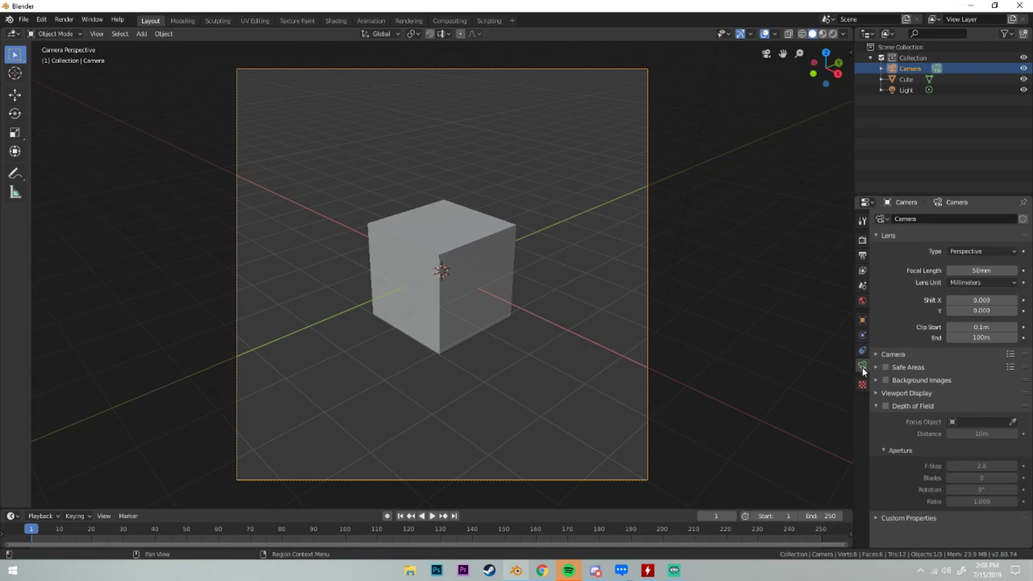
left_click(972, 252)
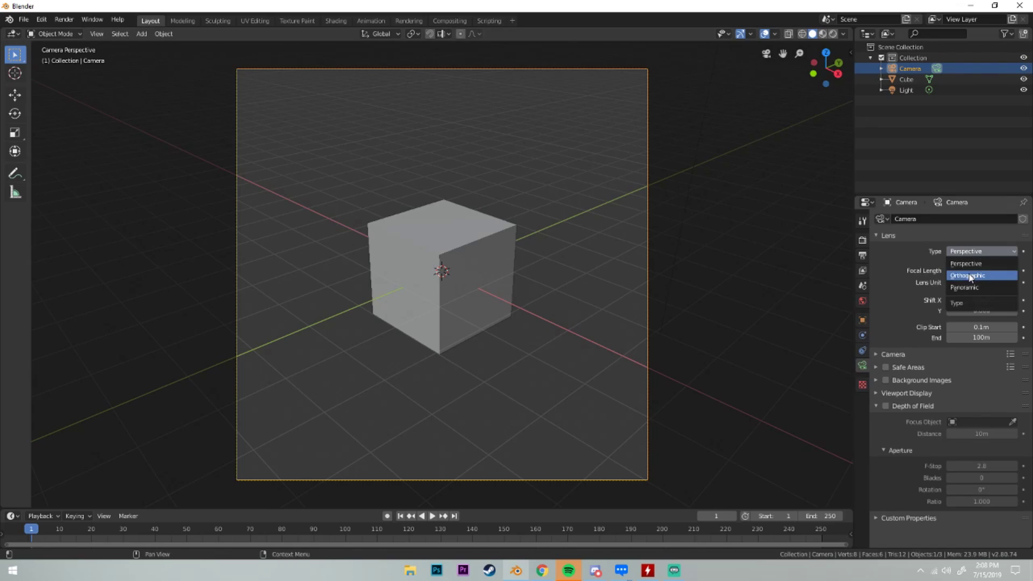
left_click(971, 276)
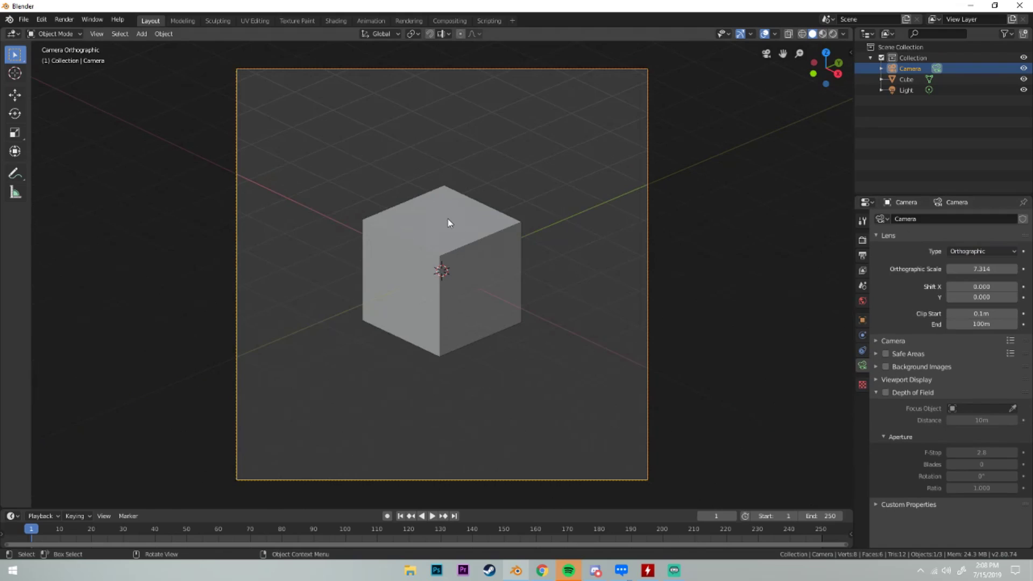
- Flatten the cube along Z and scale it up into a wide, thin slab
left_click(448, 216)
key("s")
key("z")
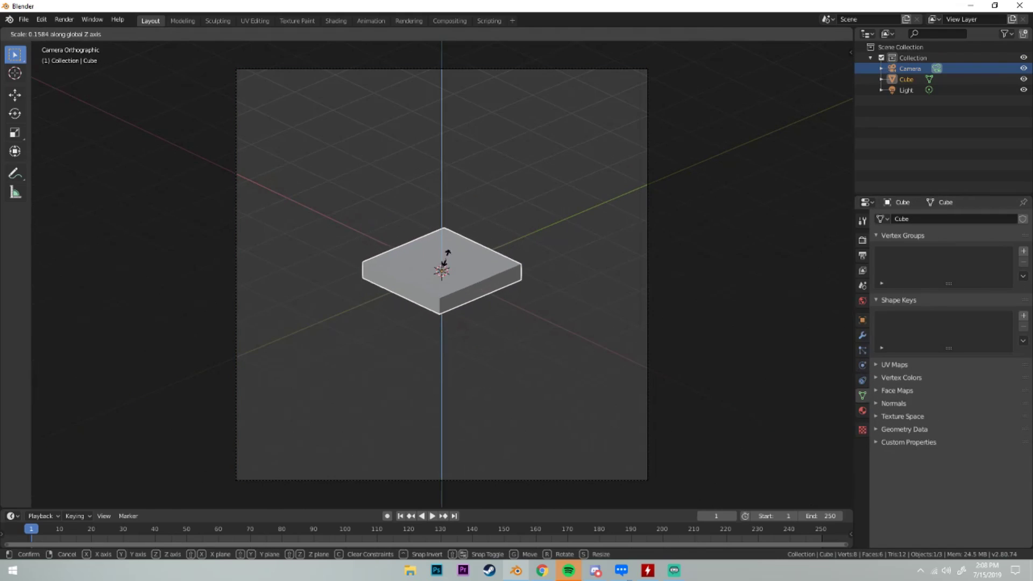
left_click(443, 254)
key("s")
left_click(507, 287)
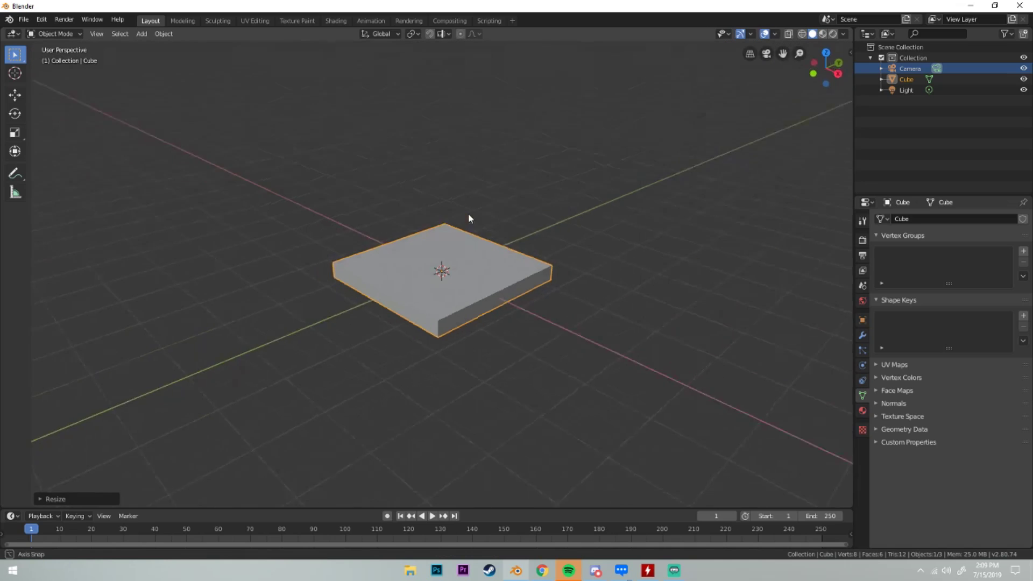
- Switch to front view and move the slab up along Z
middle_click_drag(468, 213, 599, 235)
scroll(600, 235, "down", 3)
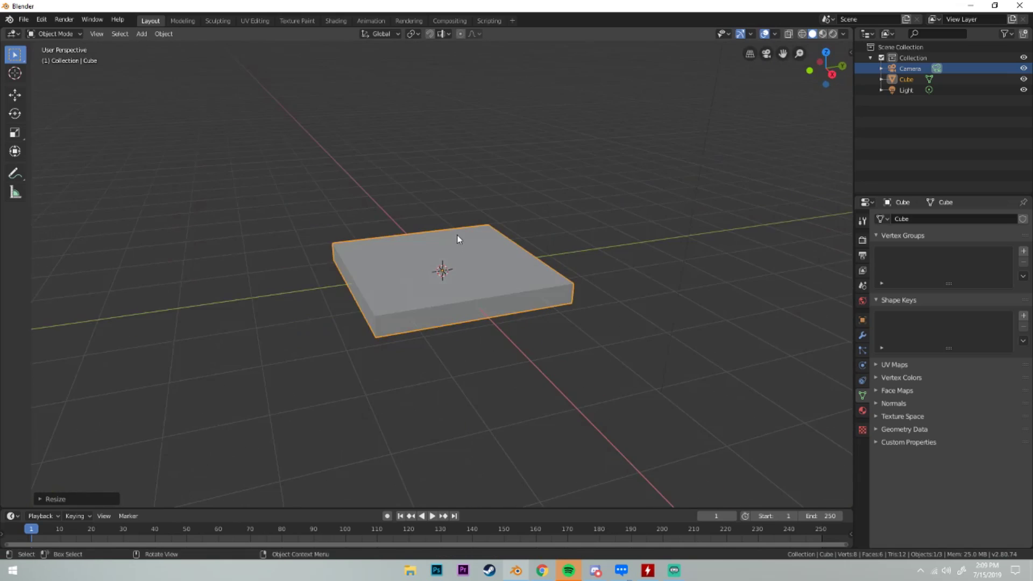
mouse_move(457, 234)
middle_mouse_down()
mouse_move(533, 226)
mouse_move(499, 239)
middle_mouse_up()
key("KP_1")
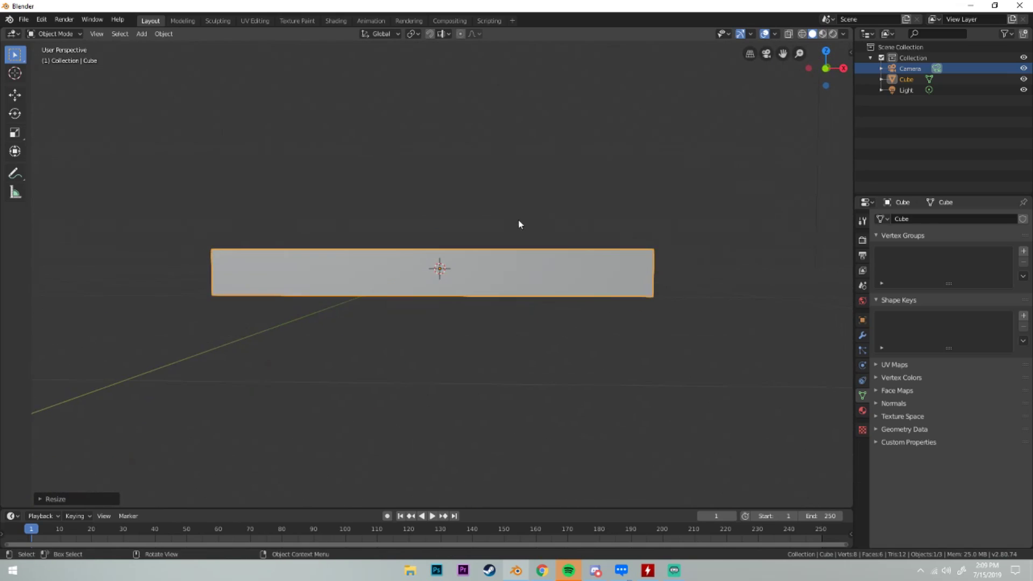
key("g")
key("z")
left_click(521, 198)
- Replace the slab with a new plane scaled up into a large ground plane
middle_click_drag(521, 198, 492, 250)
key("x")
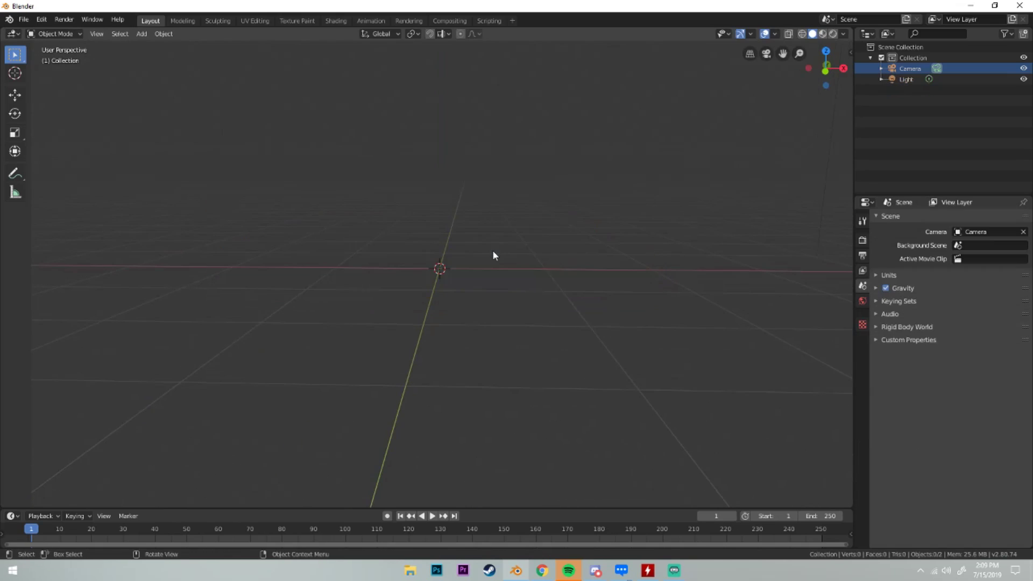
key("shift+a")
left_click(533, 244)
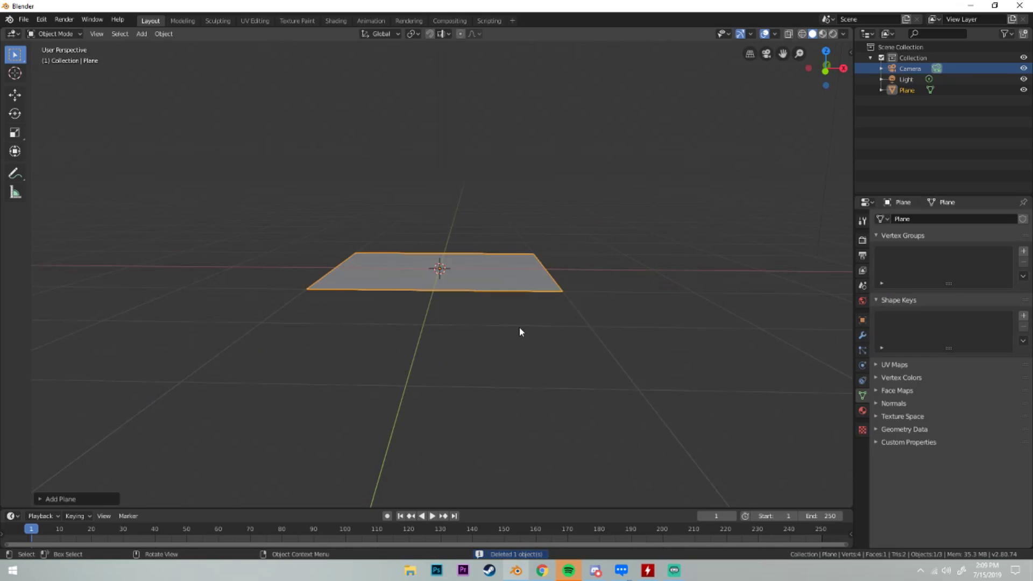
mouse_move(519, 327)
middle_mouse_down()
mouse_move(525, 312)
mouse_move(510, 349)
middle_mouse_up()
scroll(510, 354, "down", 2)
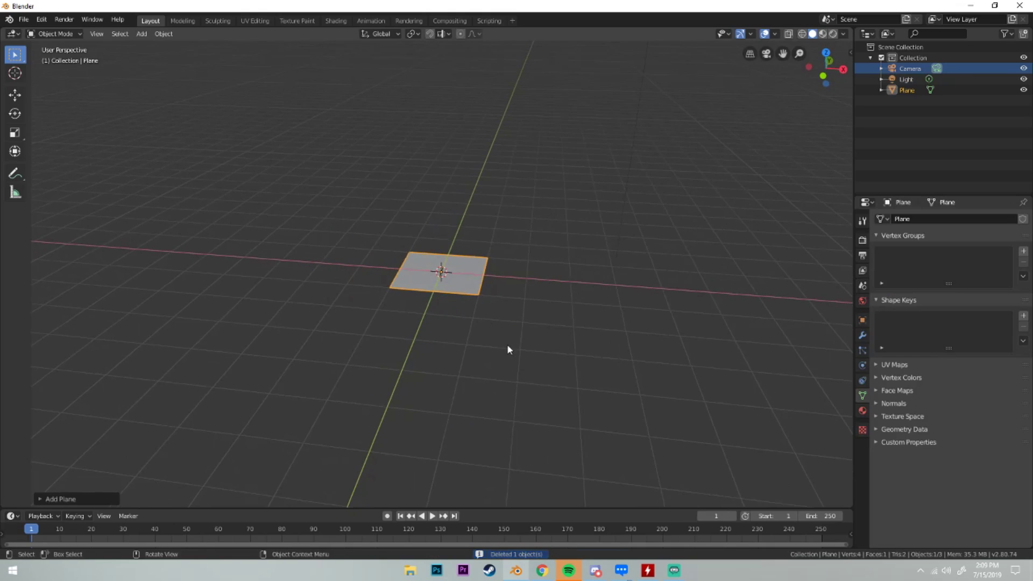
key("s")
left_click(735, 438)
key("KP_7")
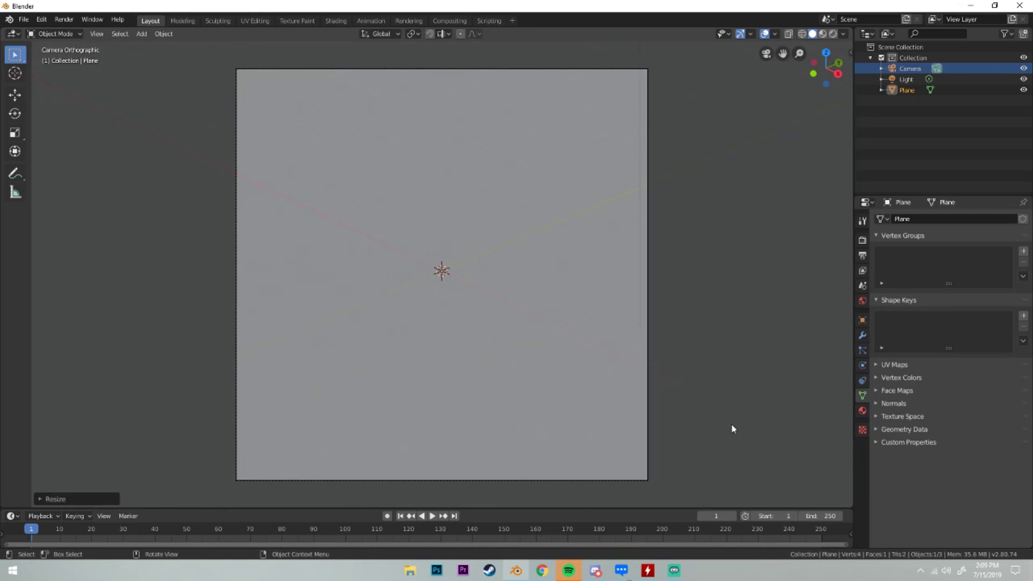
mouse_move(483, 235)
middle_mouse_down()
mouse_move(505, 314)
mouse_move(536, 296)
mouse_move(512, 325)
middle_mouse_up()
- Duplicate the ground plane as Plane.001, raise it along Z and scale it down
key("shift+d")
key("g")
key("z")
left_click(514, 318)
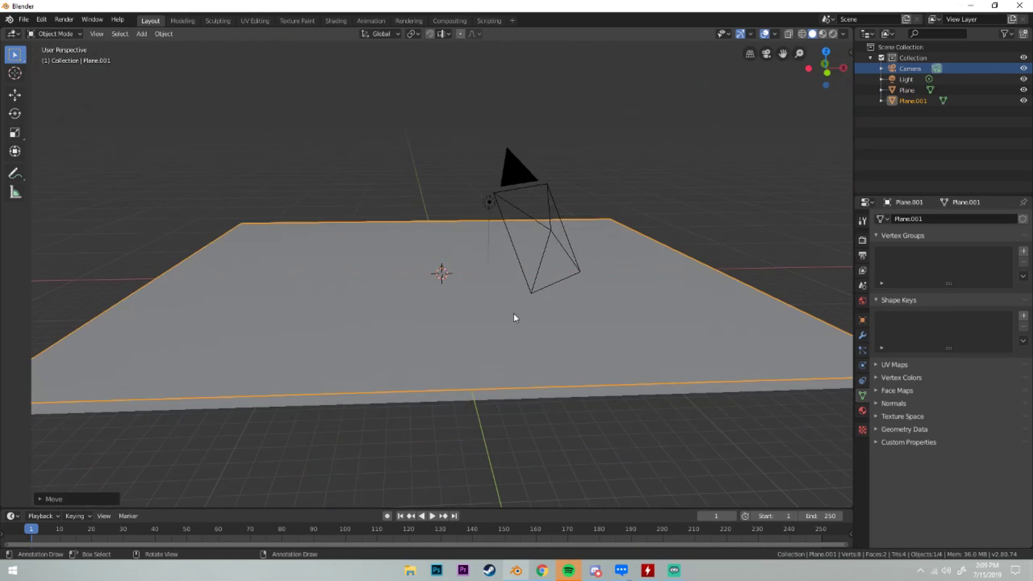
key("s")
left_click(517, 293)
key("KP_0")
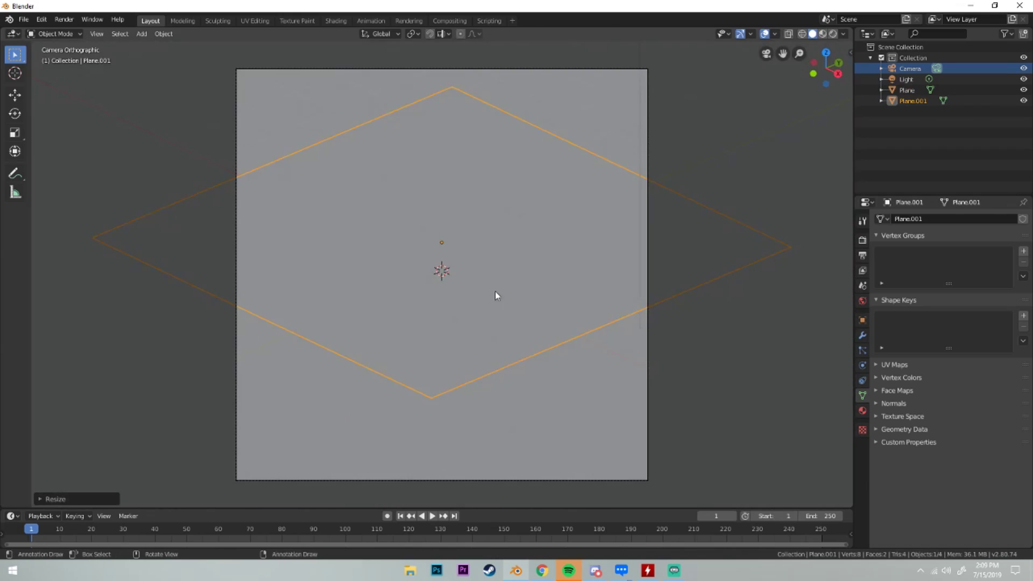
key("s")
left_click(577, 238)
- Orbit around Plane.001 and browse its modifier list without adding one
middle_click_drag(587, 241, 629, 234)
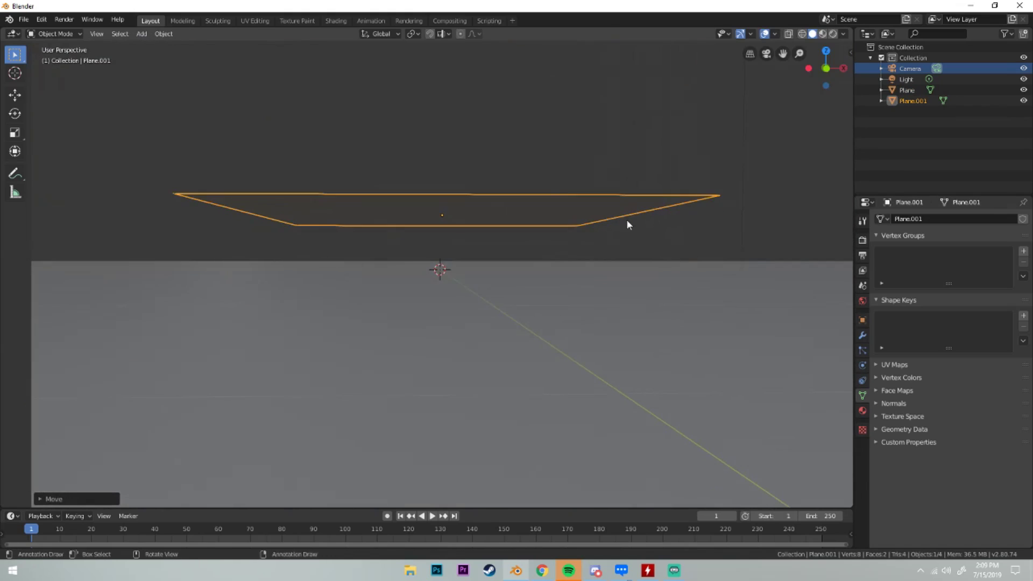
middle_click_drag(626, 230, 727, 259)
left_click(862, 335)
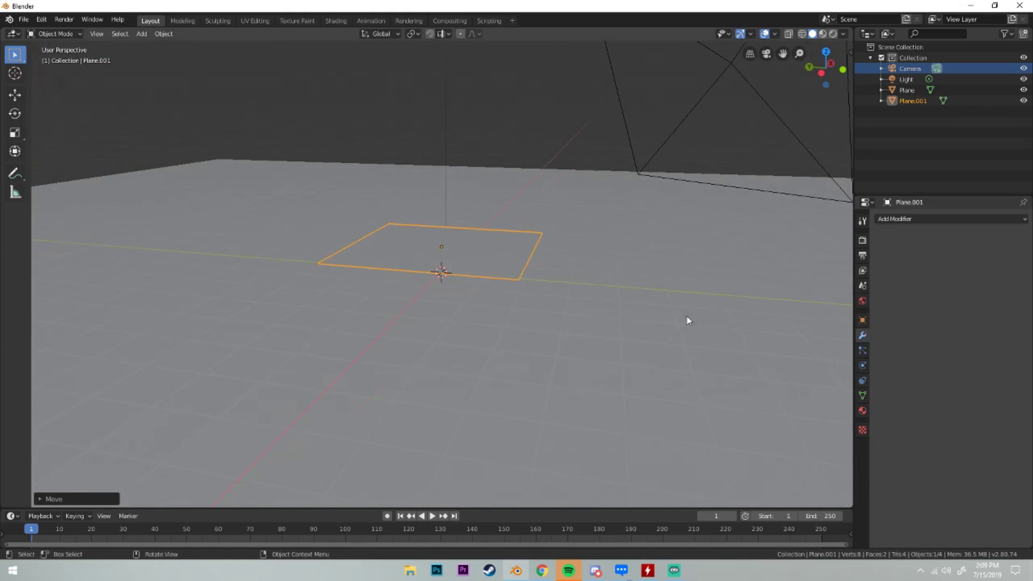
middle_click_drag(685, 318, 544, 318)
scroll(543, 314, "up", 3)
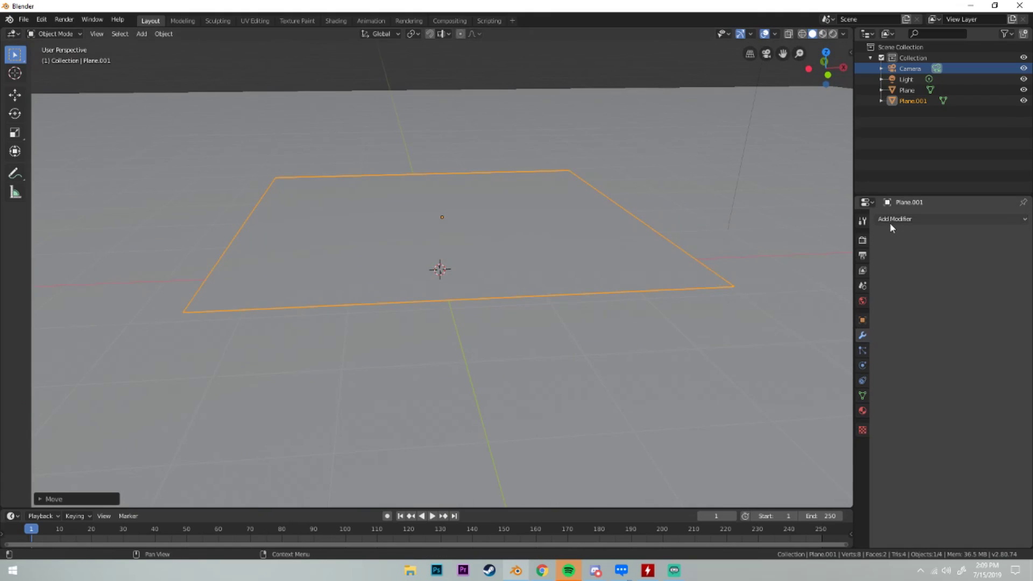
left_click(891, 222)
key("Escape")
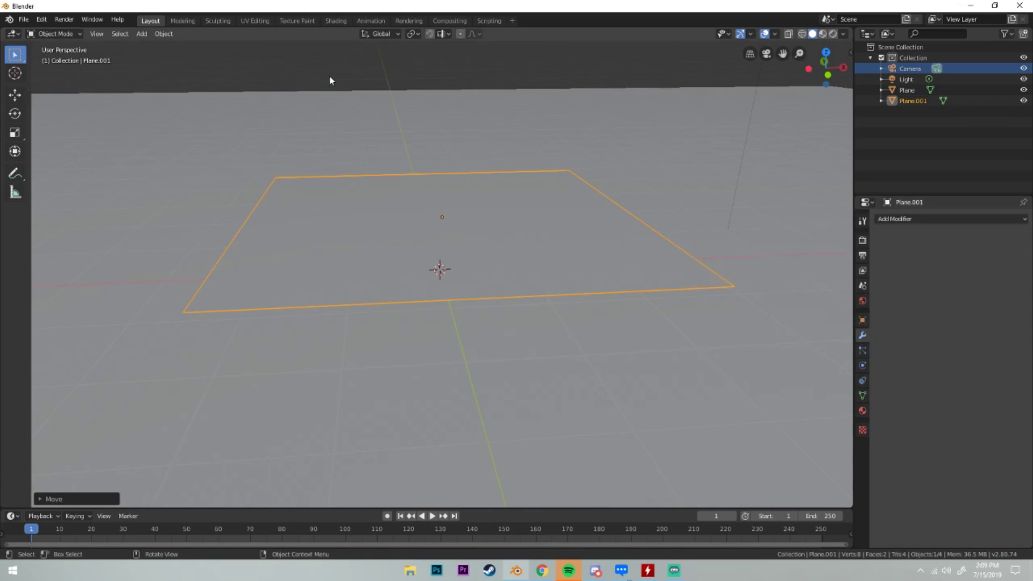
middle_click_drag(522, 173, 553, 164)
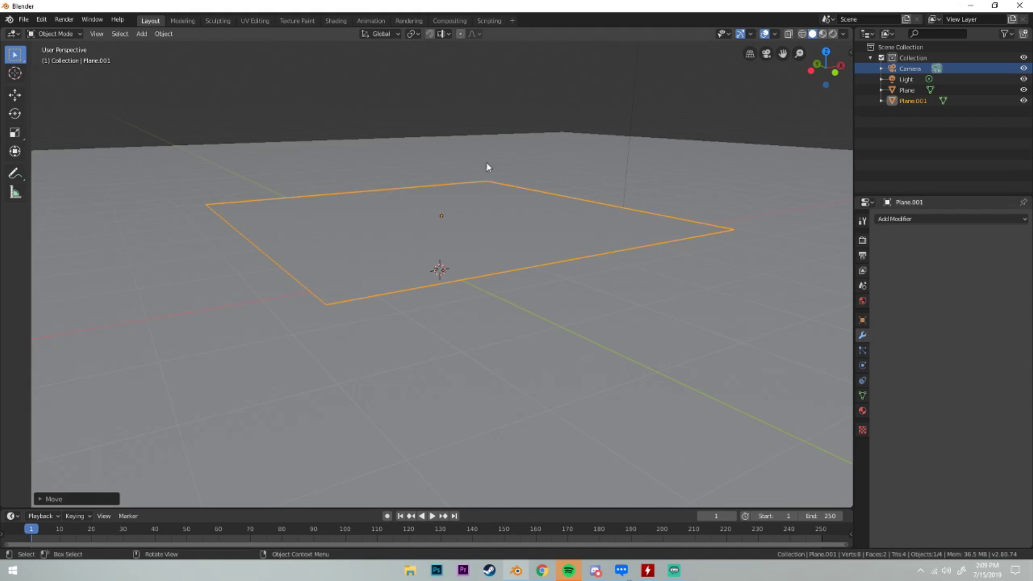
middle_click_drag(486, 167, 487, 175)
middle_click_drag(462, 248, 479, 220)
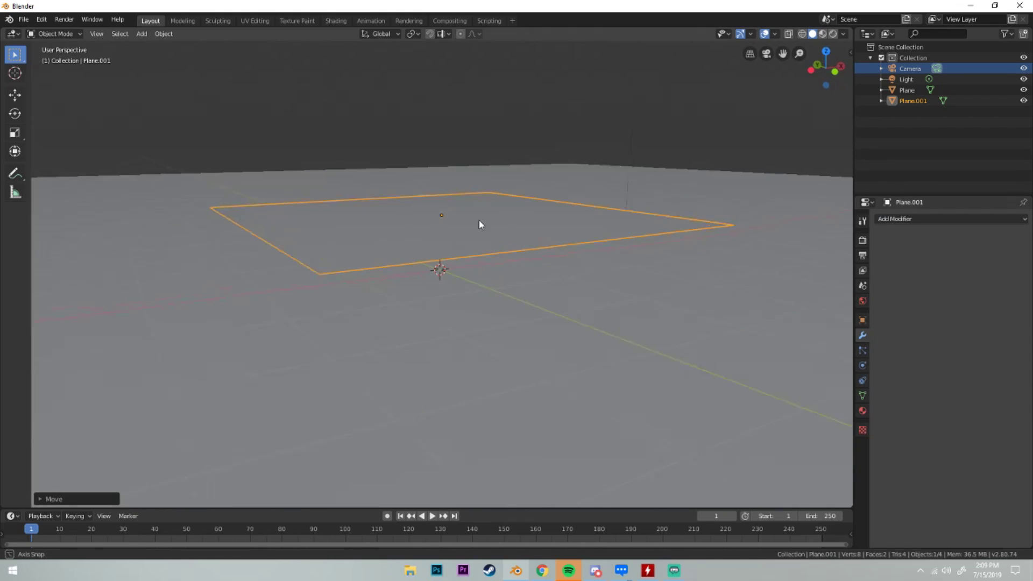
- Subdivide Plane.001 in Edit Mode with 15 cuts for a 16-by-16 face grid
left_click(921, 219)
key("Escape")
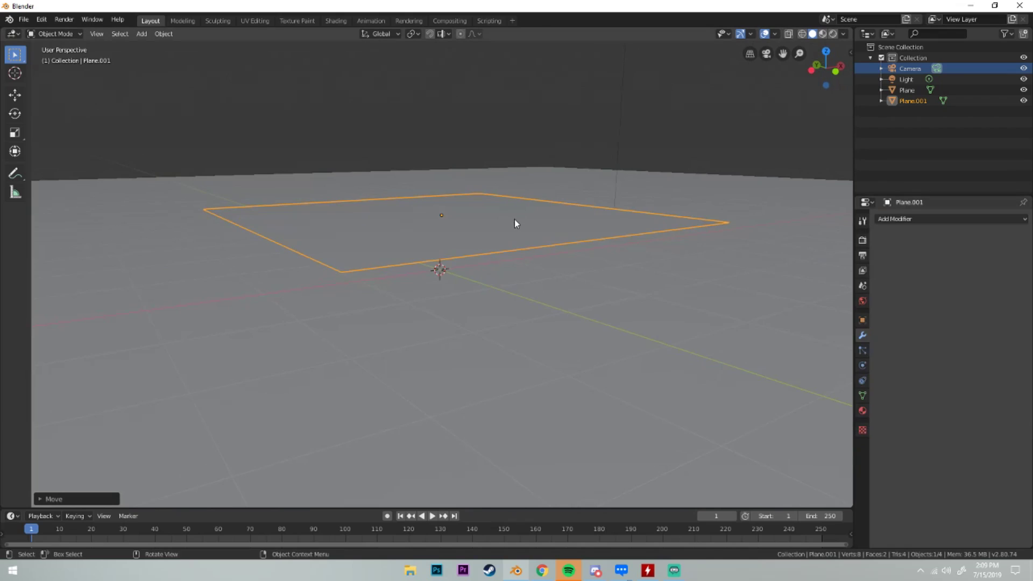
key("Tab")
middle_click_drag(515, 219, 500, 243)
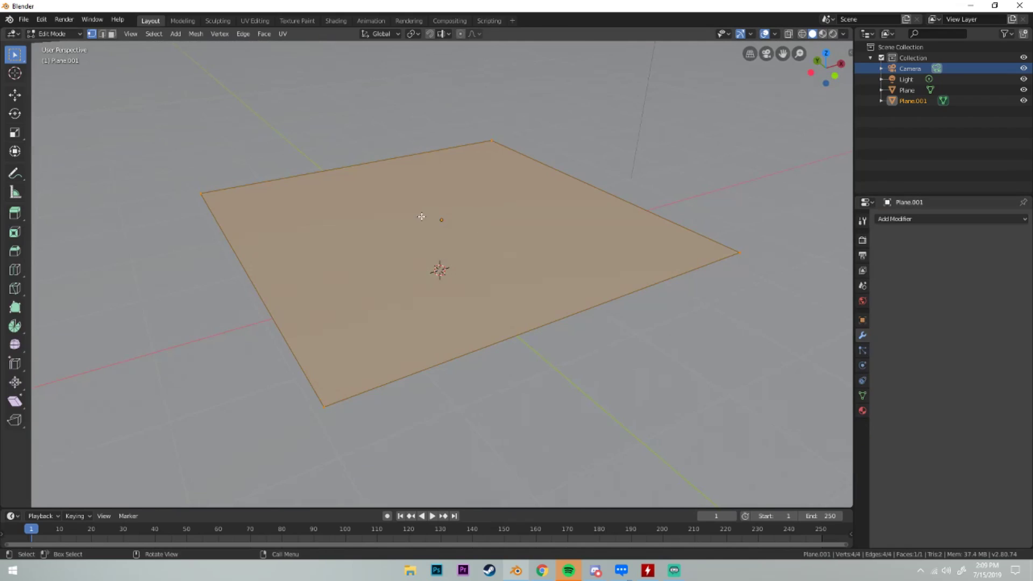
right_click(340, 198)
left_click(372, 214)
left_click(61, 499)
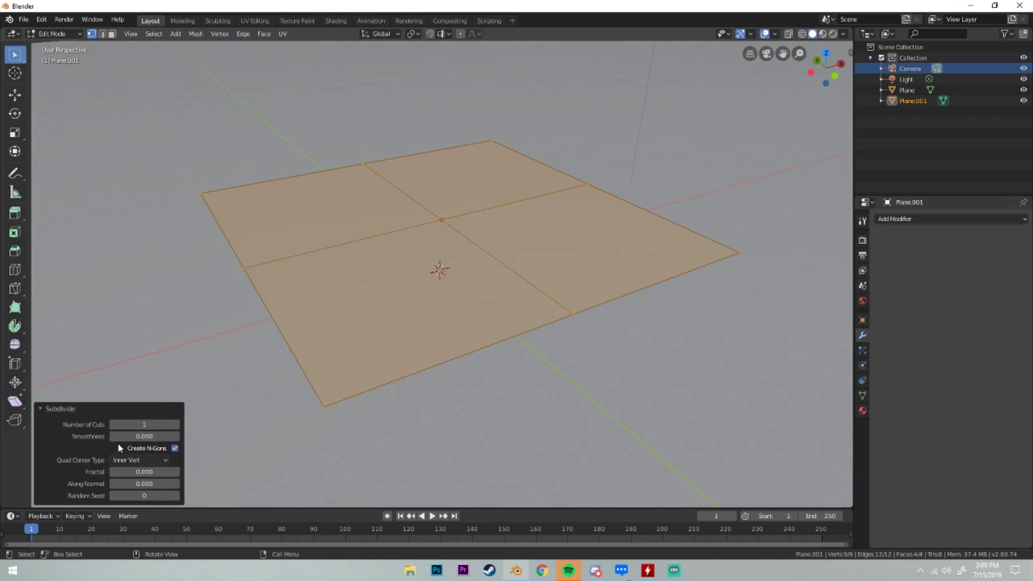
double_click(144, 425)
type("5")
key("Return")
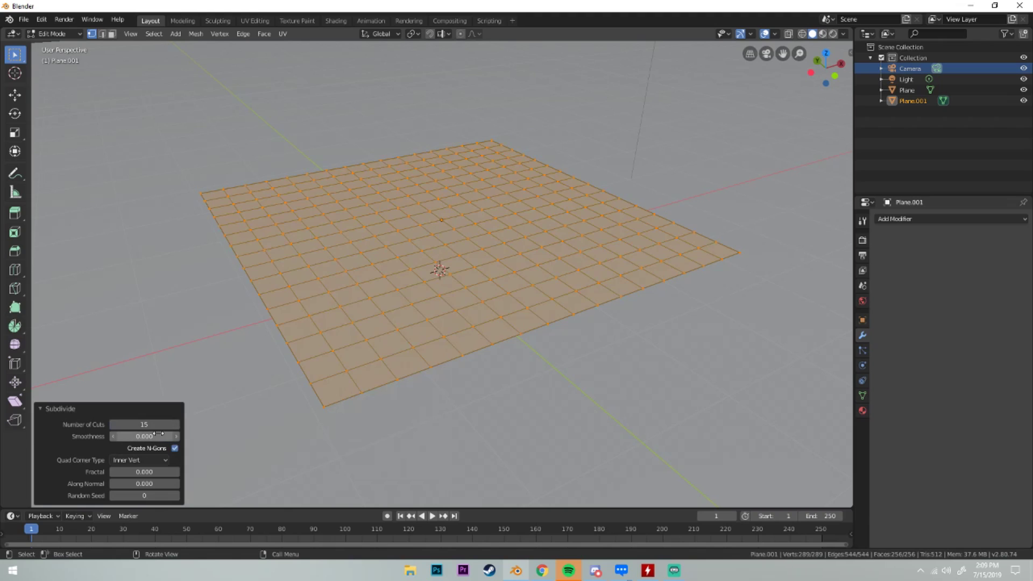
left_click(127, 409)
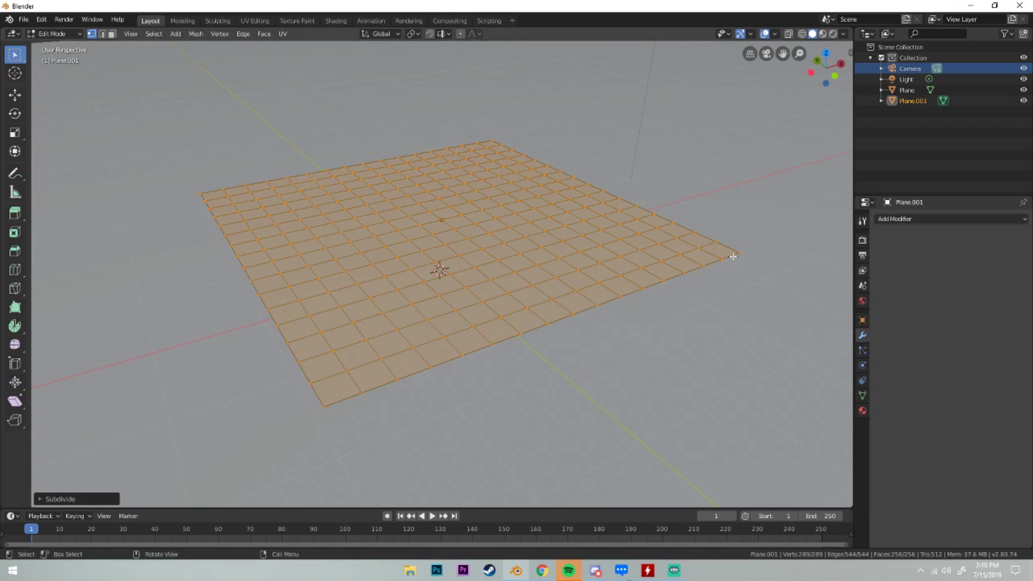
- Add a Displace modifier to Plane.001 driven by a new Clouds texture
key("Tab")
left_click(929, 219)
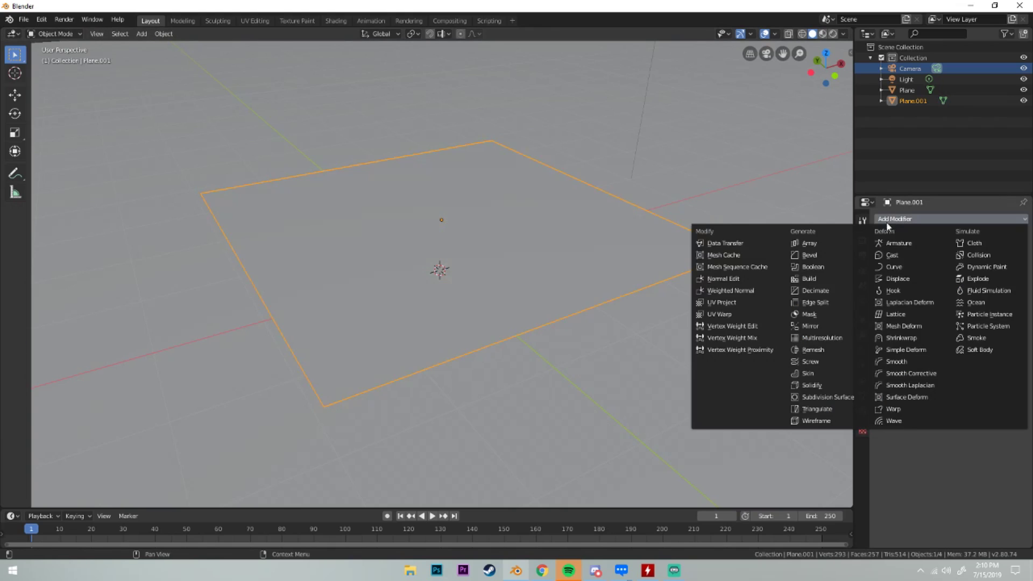
left_click(904, 279)
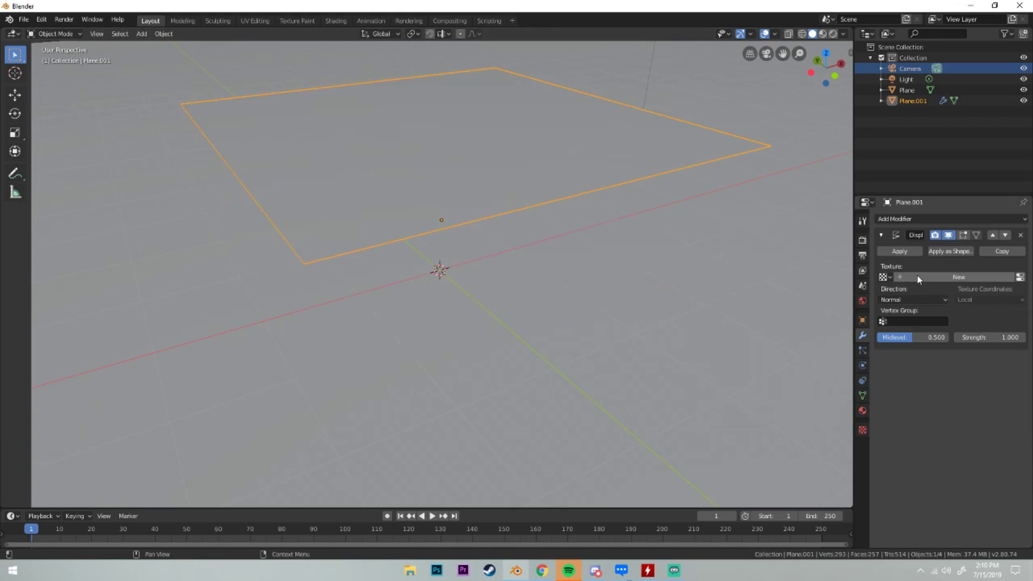
left_click(958, 277)
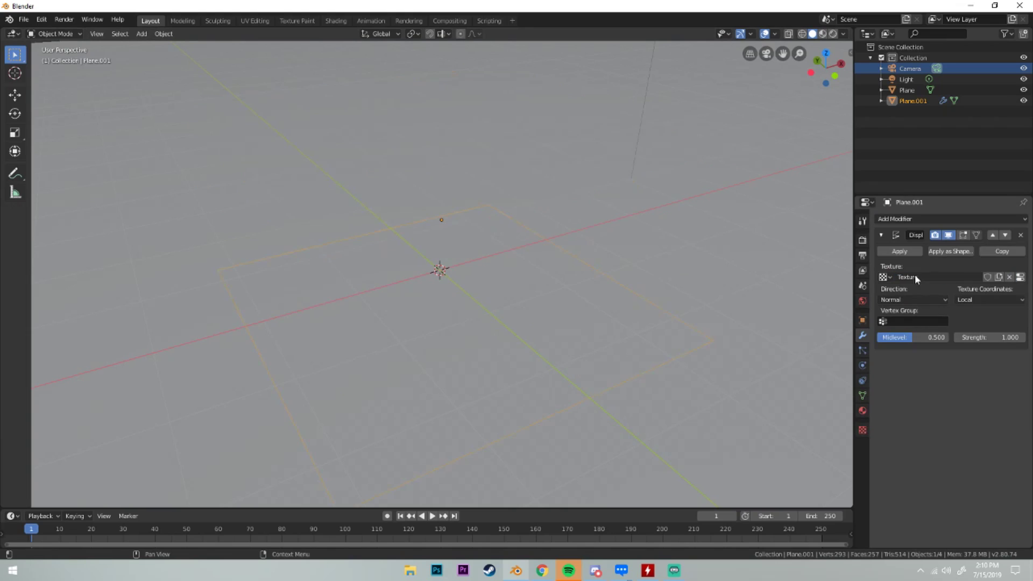
left_click(1022, 276)
left_click(944, 252)
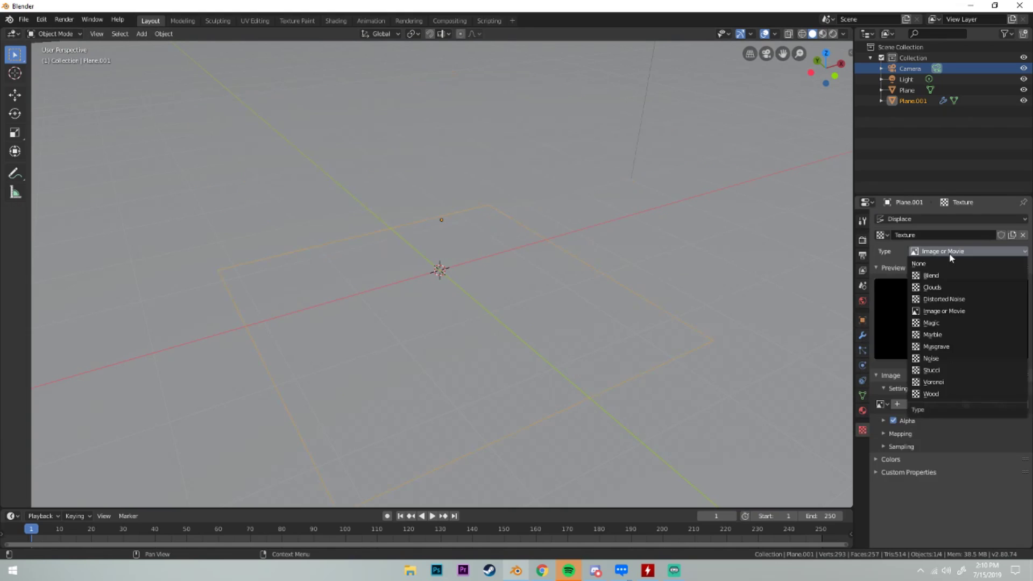
left_click(943, 283)
mouse_move(565, 267)
middle_mouse_down()
mouse_move(600, 251)
mouse_move(452, 219)
mouse_move(532, 273)
mouse_move(723, 290)
mouse_move(646, 242)
middle_mouse_up()
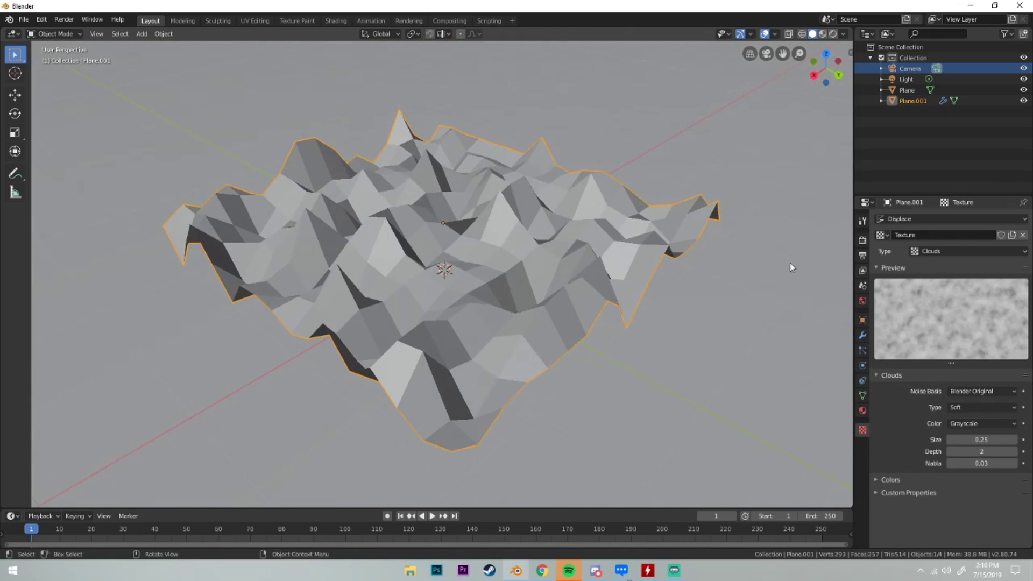
- Try Displace strengths 0.1, 0.2 and 0.05, then settle on 0.1
left_click(862, 335)
double_click(982, 337)
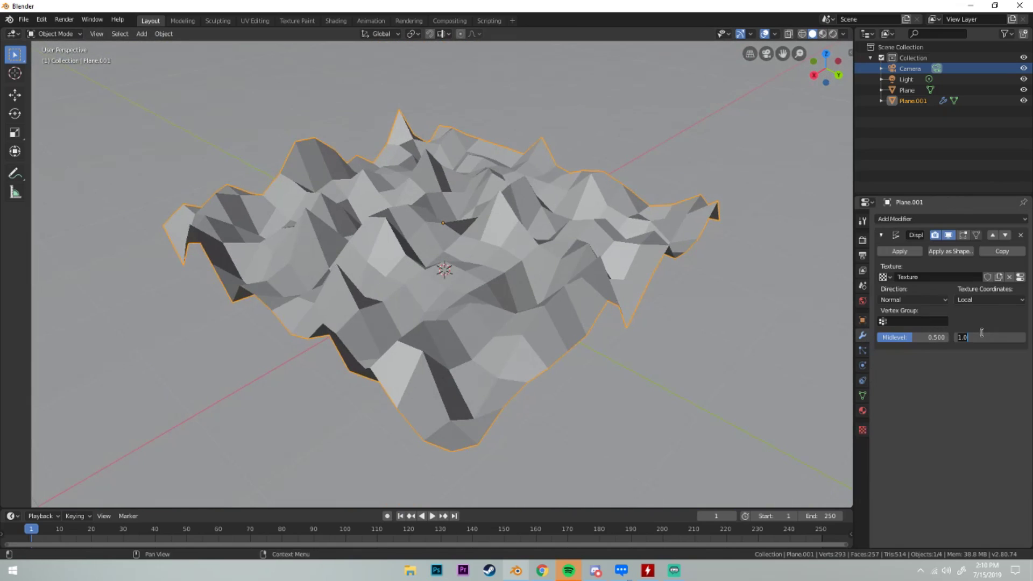
type("0.1")
key("Return")
mouse_move(547, 266)
middle_mouse_down()
mouse_move(546, 189)
mouse_move(539, 203)
middle_mouse_up()
double_click(982, 337)
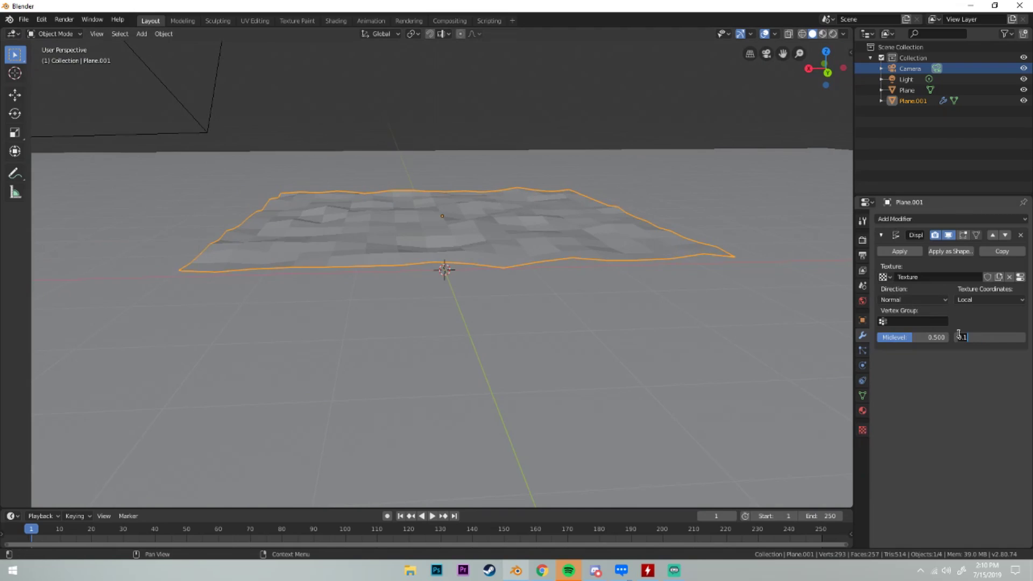
type("2")
key("Return")
double_click(982, 337)
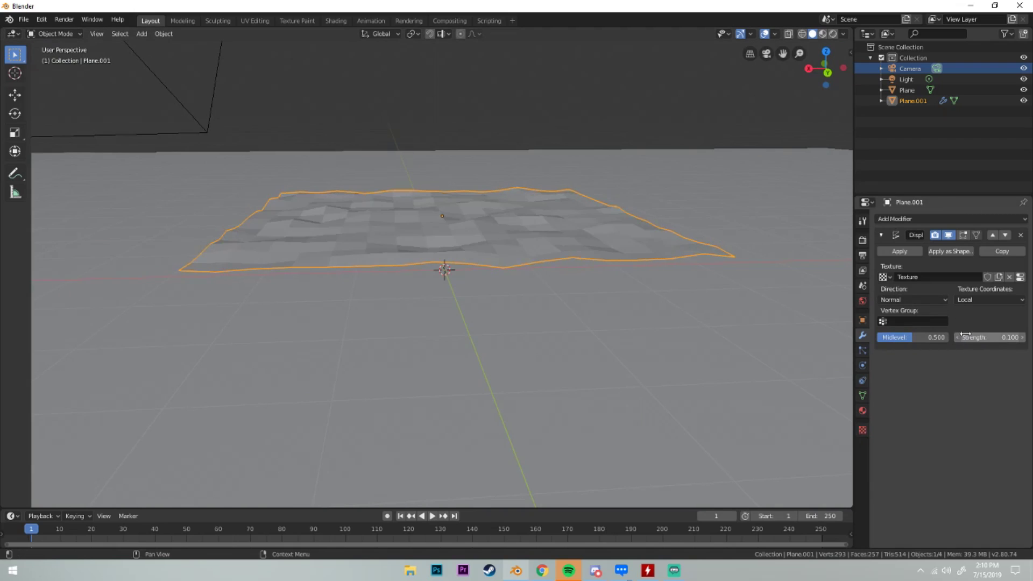
type("0.05")
key("Return")
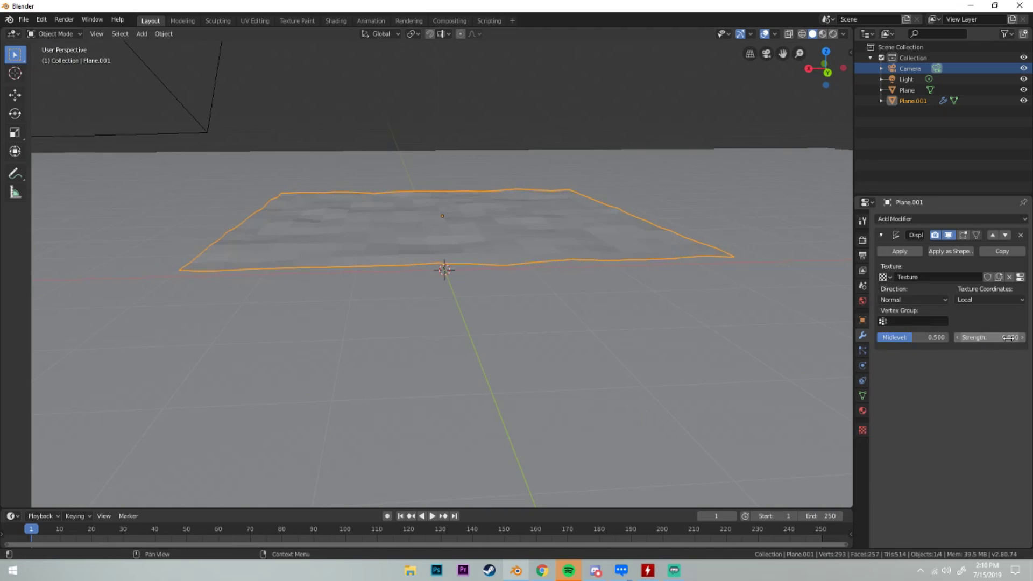
middle_click_drag(549, 255, 563, 250)
double_click(975, 338)
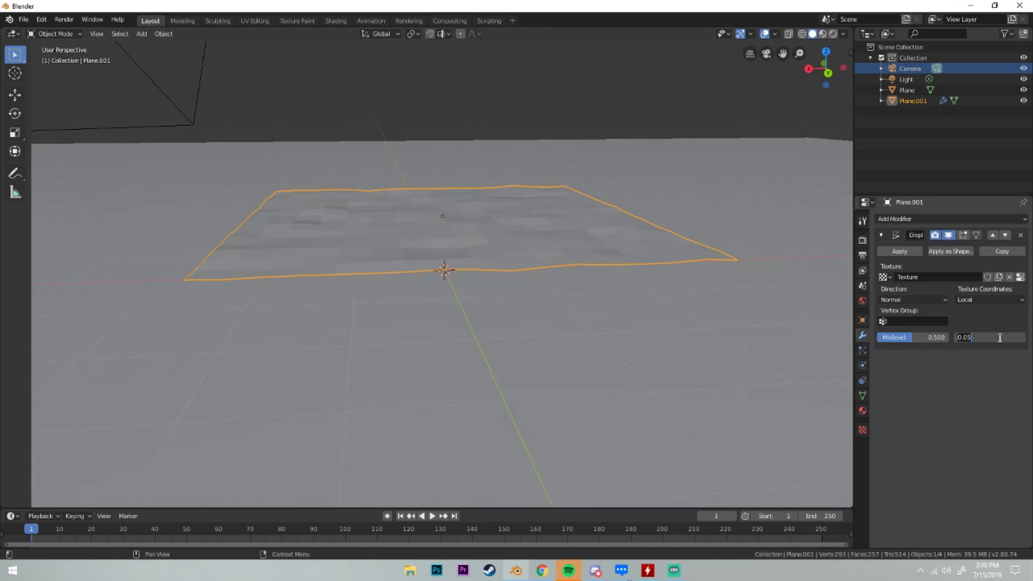
type(".0")
type("1")
key("Return")
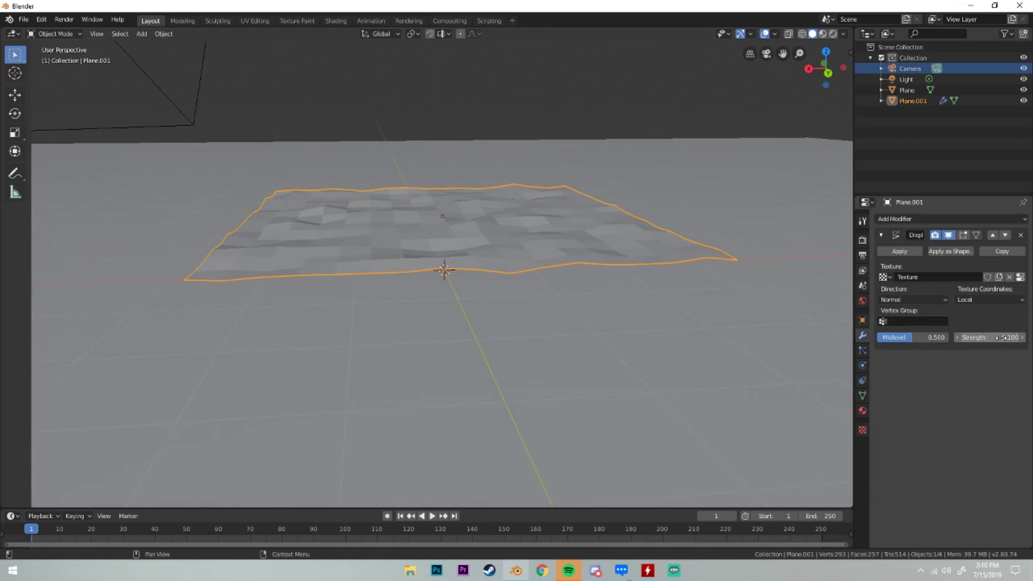
mouse_move(566, 242)
middle_mouse_down()
mouse_move(622, 245)
mouse_move(502, 252)
middle_mouse_up()
left_click(883, 235)
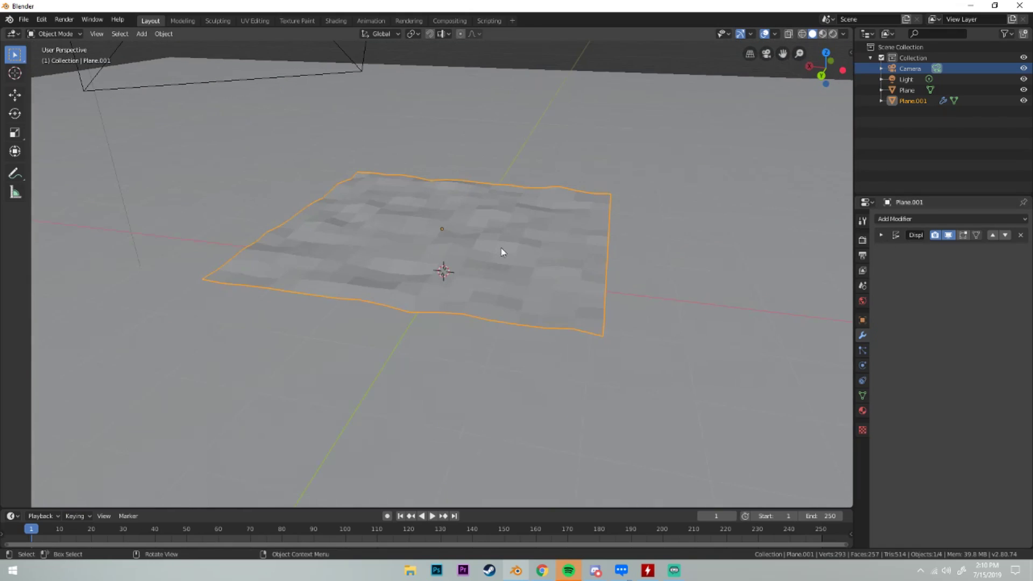
middle_click_drag(575, 300, 572, 311)
left_click(895, 219)
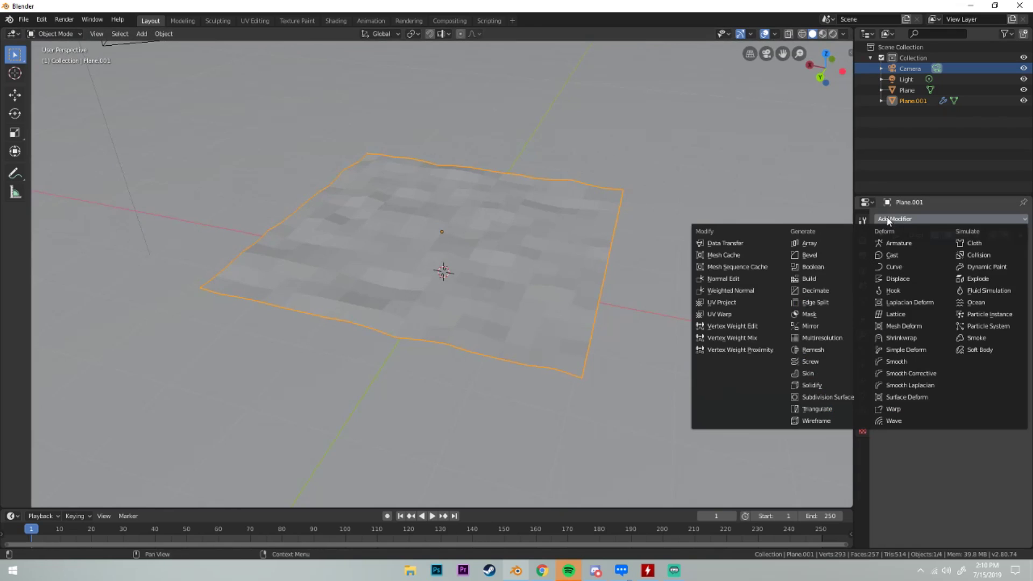
left_click(817, 408)
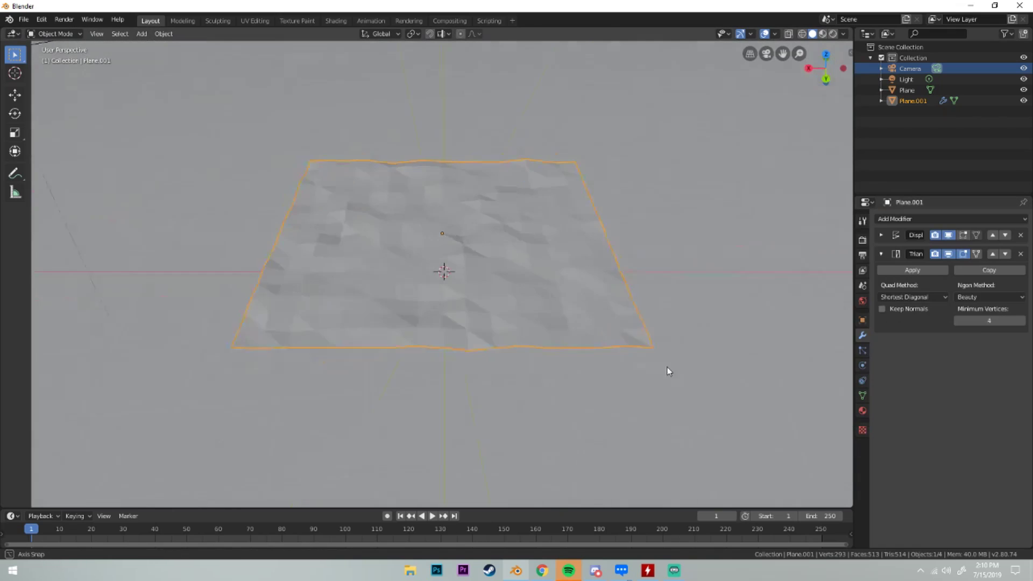
middle_click_drag(668, 367, 708, 342)
scroll(709, 342, "down", 3)
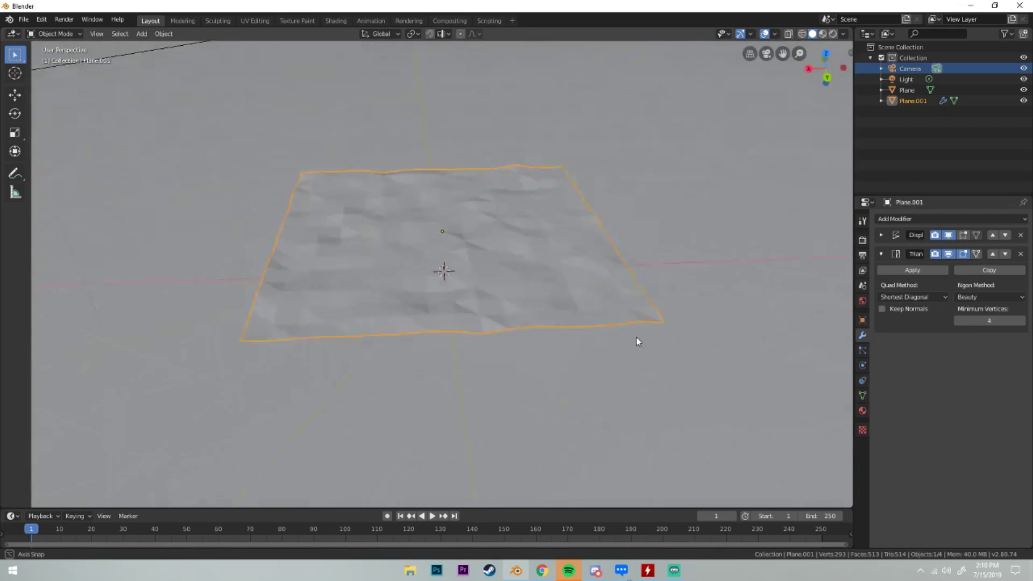
mouse_move(637, 338)
middle_mouse_down()
mouse_move(548, 323)
mouse_move(441, 353)
middle_mouse_up()
scroll(448, 326, "down", 4)
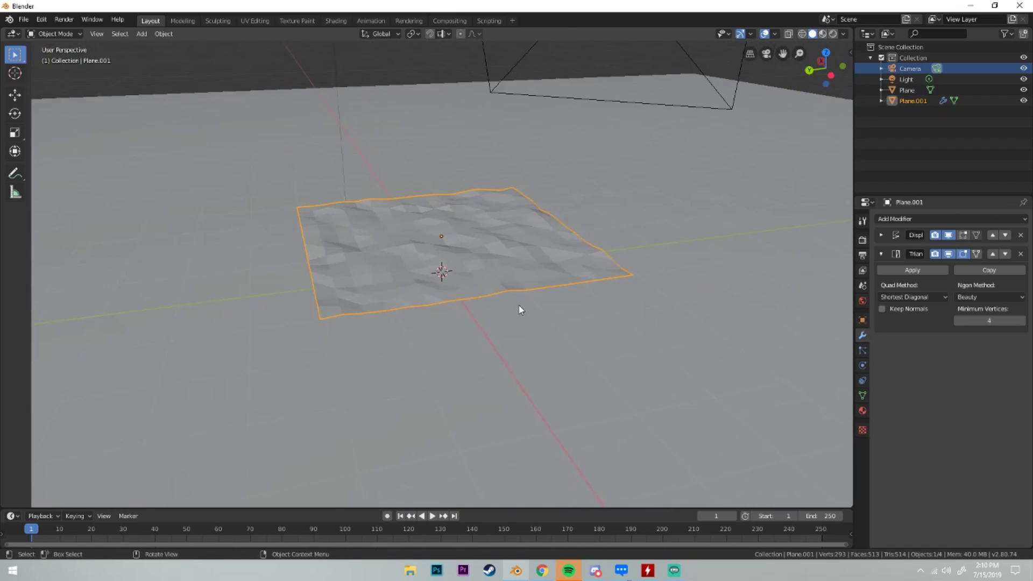
middle_click_drag(518, 304, 587, 315)
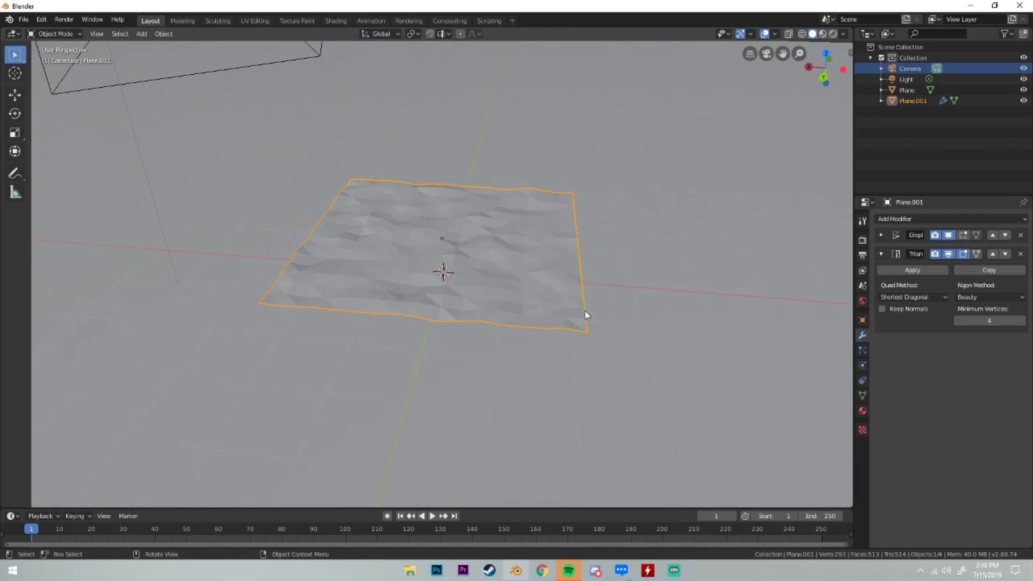
scroll(576, 330, "up", 3)
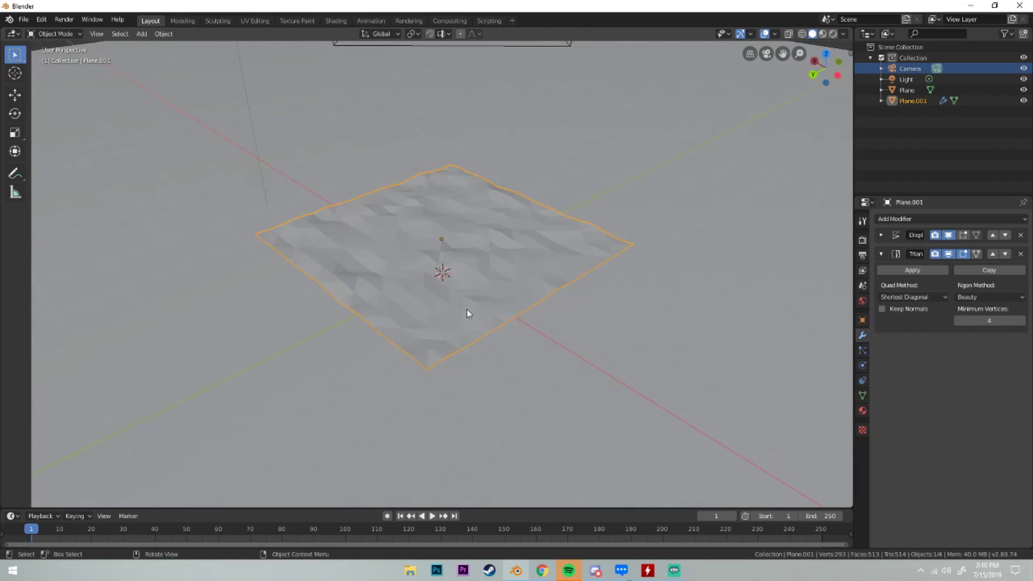
scroll(537, 299, "down", 3)
mouse_move(538, 299)
middle_mouse_down()
mouse_move(750, 283)
mouse_move(674, 299)
middle_mouse_up()
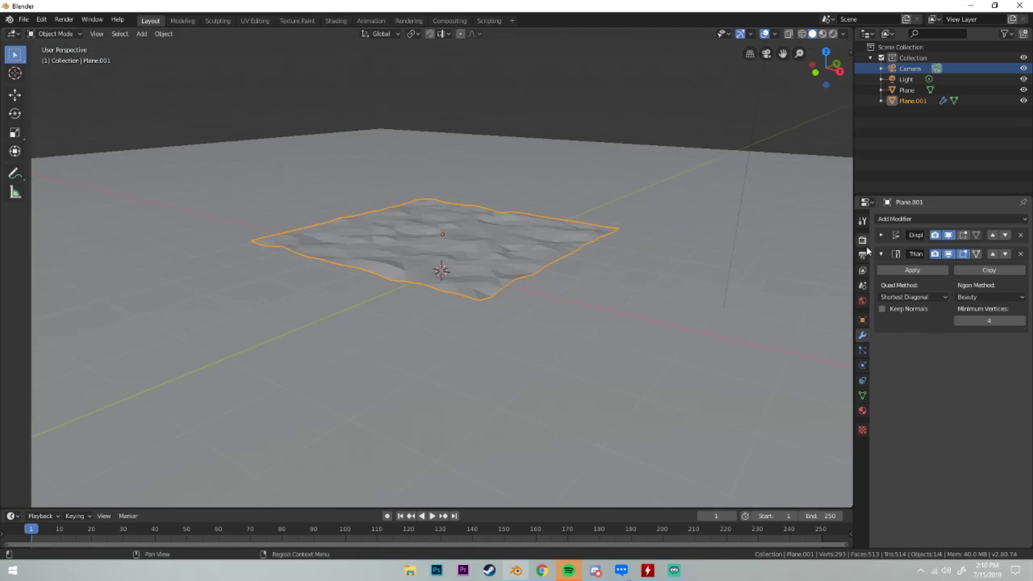
left_click(883, 254)
middle_click_drag(769, 245, 542, 282)
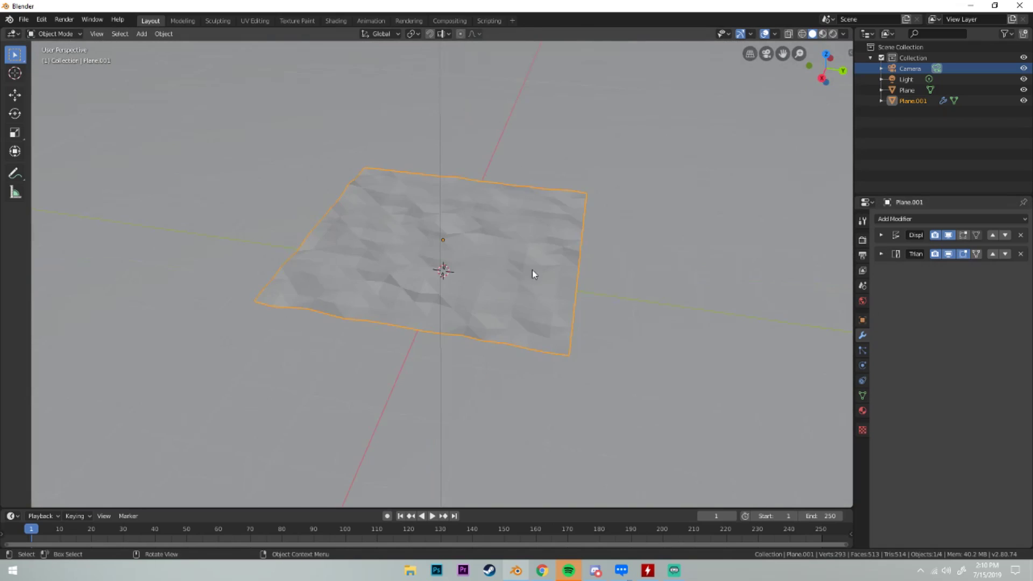
scroll(532, 270, "up", 3)
mouse_move(459, 254)
middle_mouse_down()
mouse_move(522, 227)
mouse_move(522, 239)
middle_mouse_up()
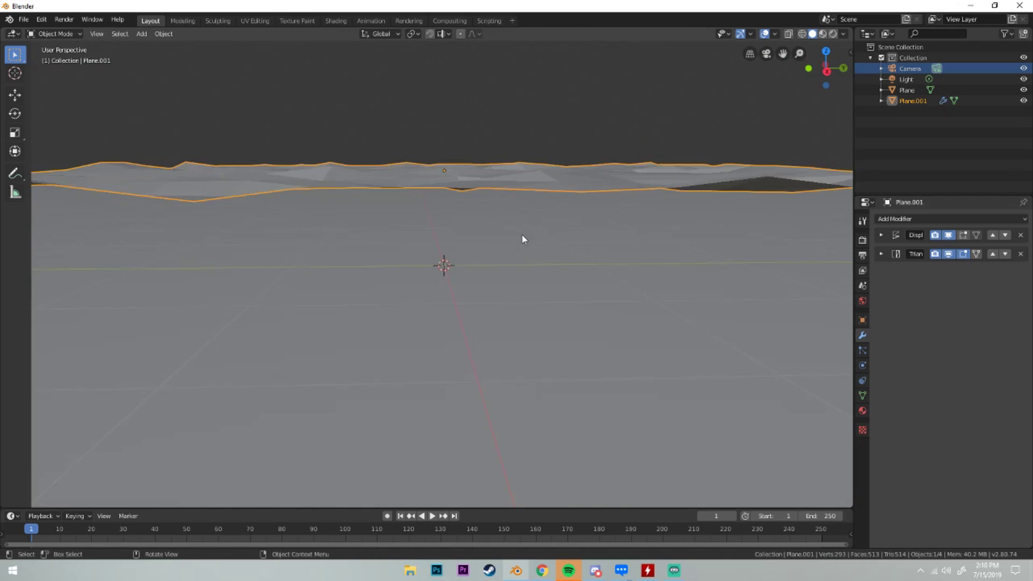
scroll(522, 239, "down", 4)
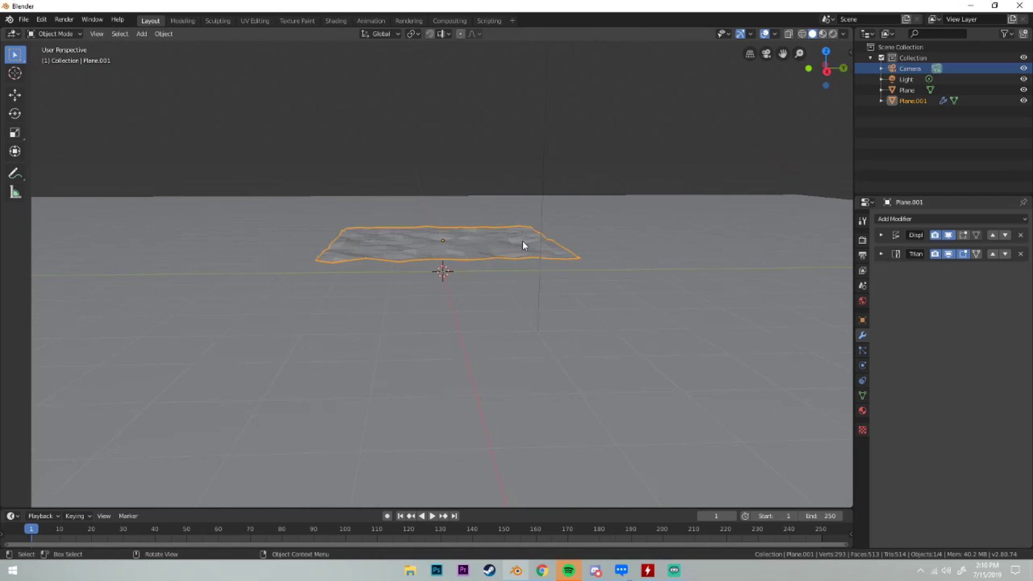
mouse_move(522, 242)
middle_mouse_down()
mouse_move(569, 255)
mouse_move(485, 241)
mouse_move(464, 283)
mouse_move(557, 265)
mouse_move(510, 269)
mouse_move(520, 303)
middle_mouse_up()
key("KP_0")
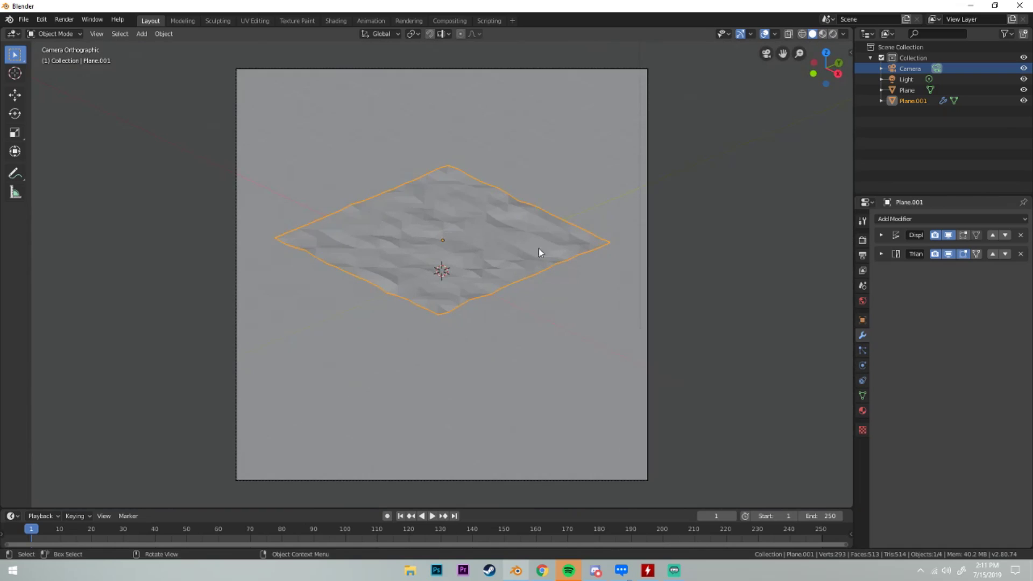
mouse_move(539, 248)
middle_mouse_down()
mouse_move(499, 280)
mouse_move(540, 278)
mouse_move(457, 227)
middle_mouse_up()
- Extrude Plane.001's faces downward in Edit Mode to form a thick ground slab
key("Tab")
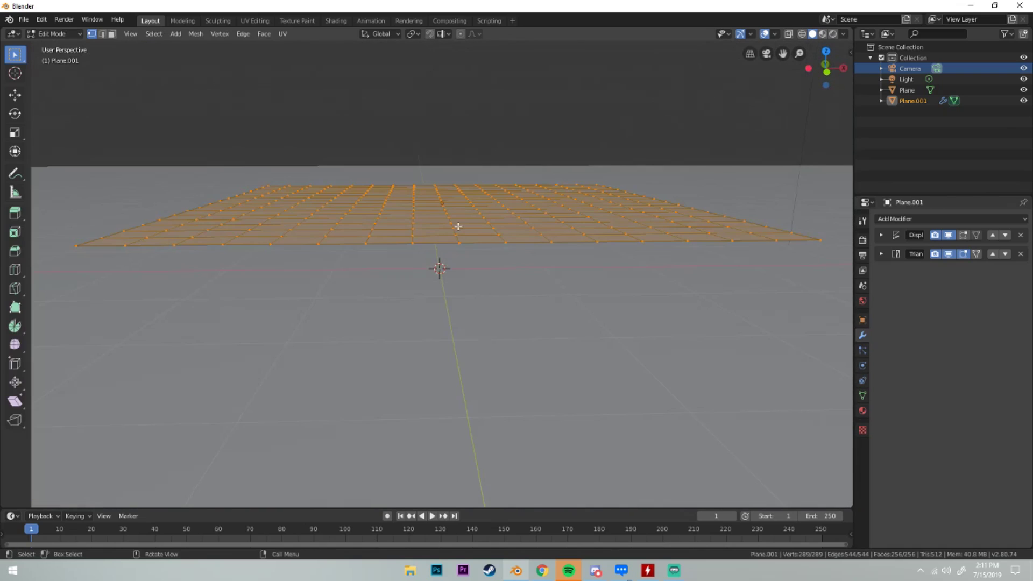
middle_click_drag(479, 275, 460, 240)
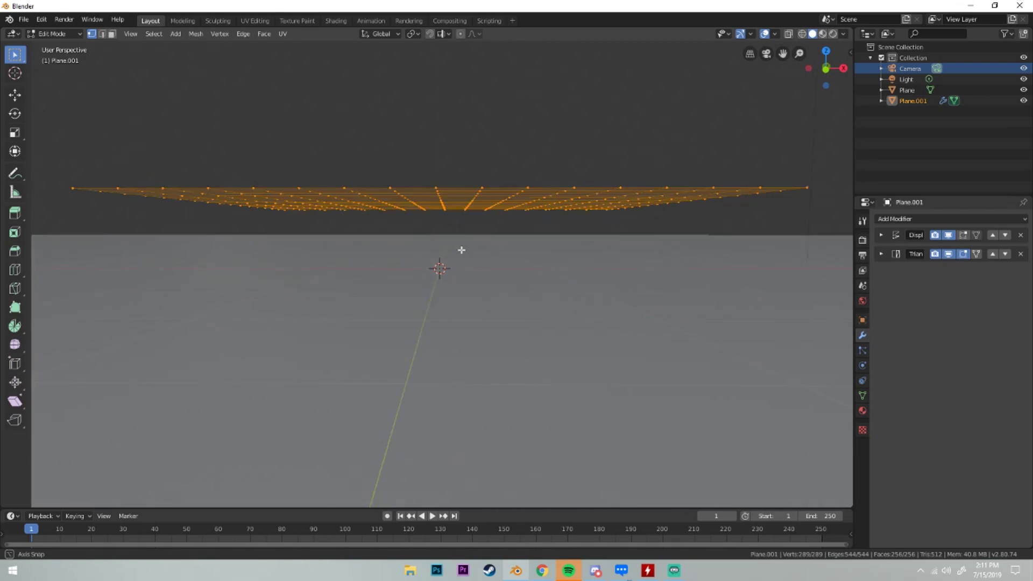
key("e")
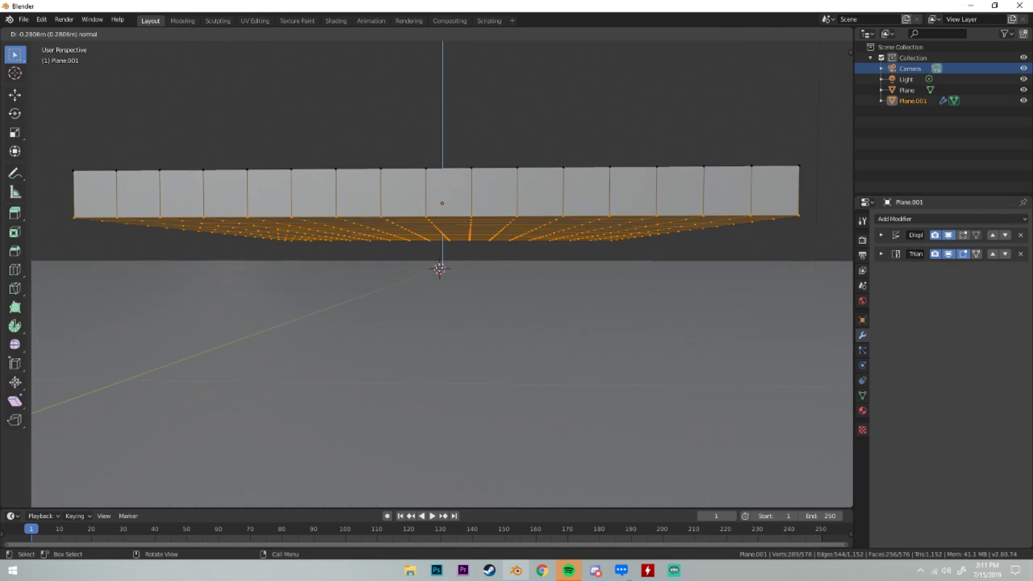
left_click(439, 270)
- Return to Object Mode and orbit around the thickened terrain slab
key("Tab")
middle_click_drag(440, 271, 492, 273)
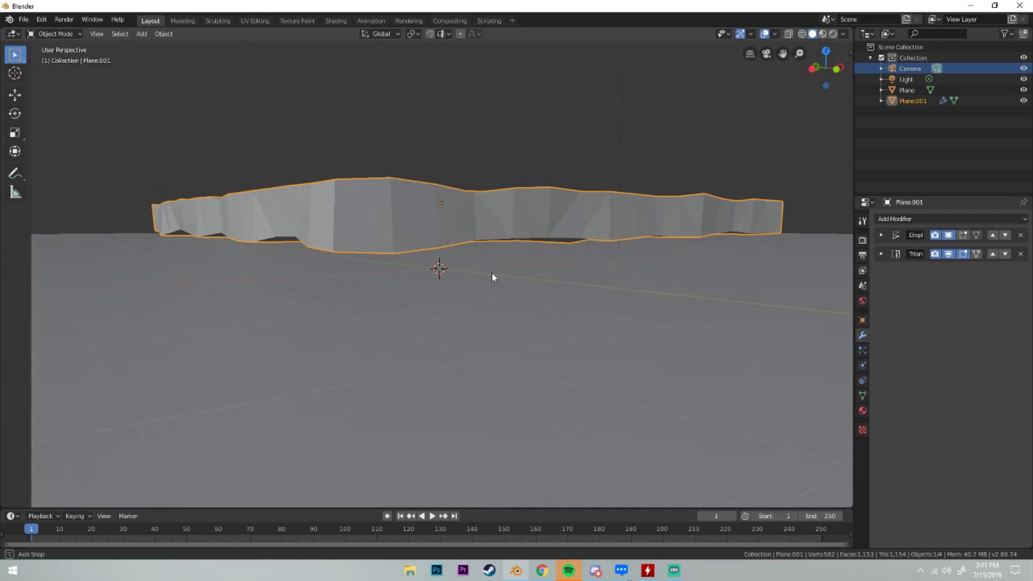
middle_click_drag(400, 261, 440, 245)
middle_click_drag(719, 276, 604, 295)
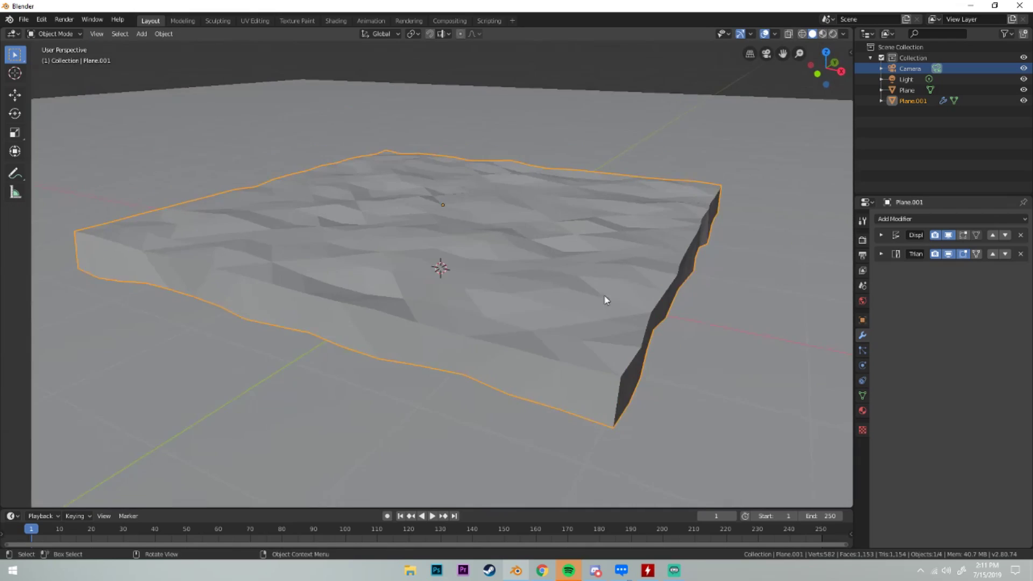
scroll(604, 295, "down", 3)
scroll(548, 320, "up", 3)
middle_click_drag(548, 319, 639, 300)
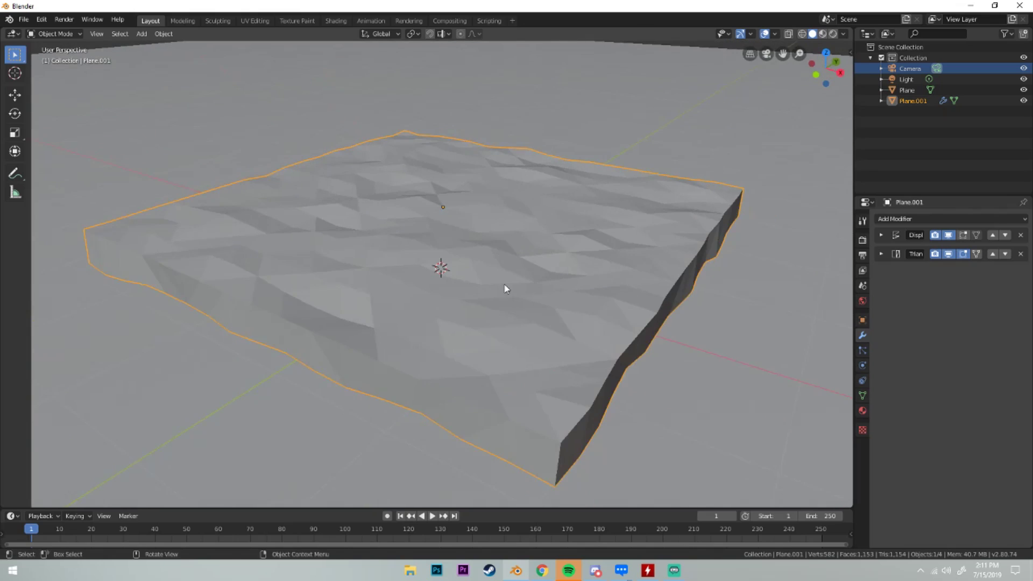
scroll(504, 283, "down", 4)
mouse_move(582, 276)
middle_mouse_down()
mouse_move(534, 264)
mouse_move(560, 273)
mouse_move(512, 287)
middle_mouse_up()
scroll(537, 277, "down", 3)
scroll(559, 273, "up", 3)
- Check the slab through the camera, then show its Material properties
key("KP_0")
middle_click_drag(519, 237, 484, 276)
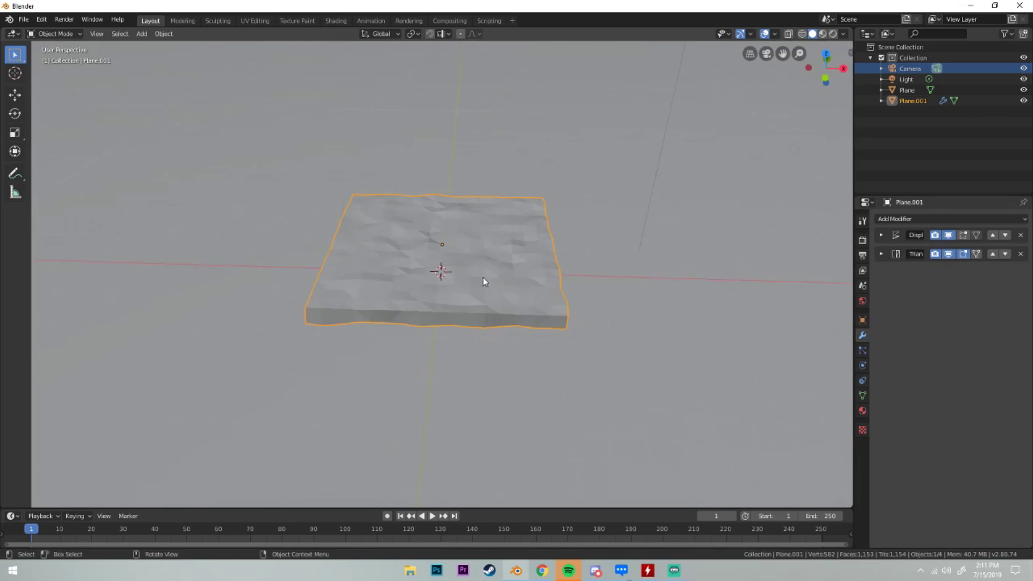
scroll(485, 277, "up", 4)
scroll(542, 310, "up", 2)
left_click(862, 411)
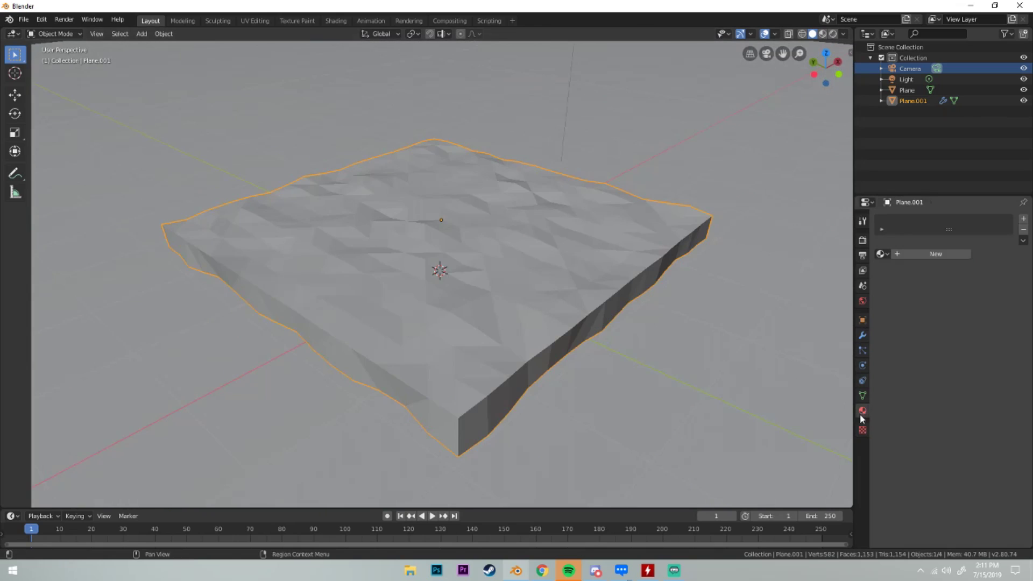
middle_click_drag(743, 263, 539, 273)
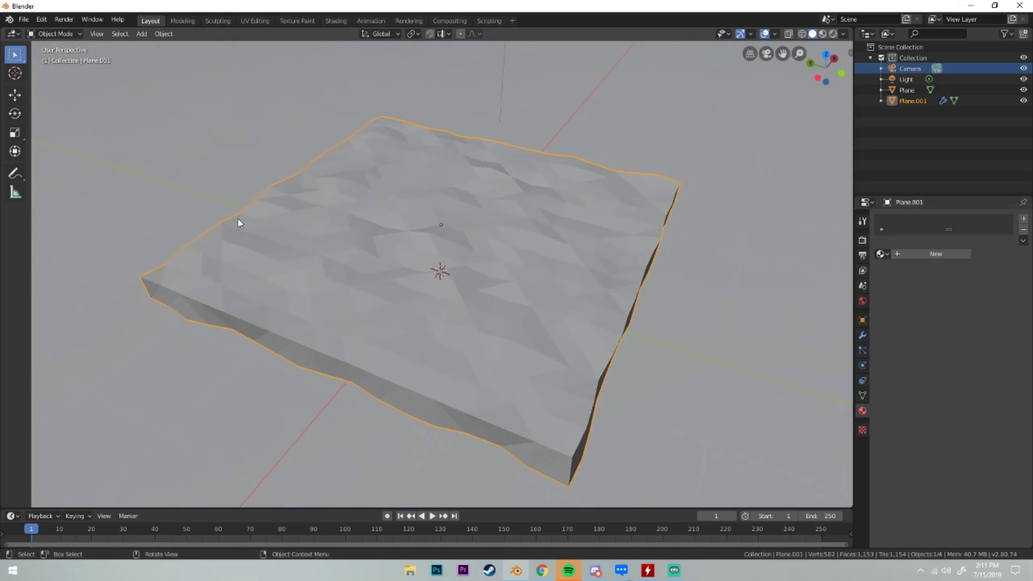
- Reopen polygonresort.blend from Open Recent and view it through the camera
left_click(24, 19)
mouse_move(49, 52)
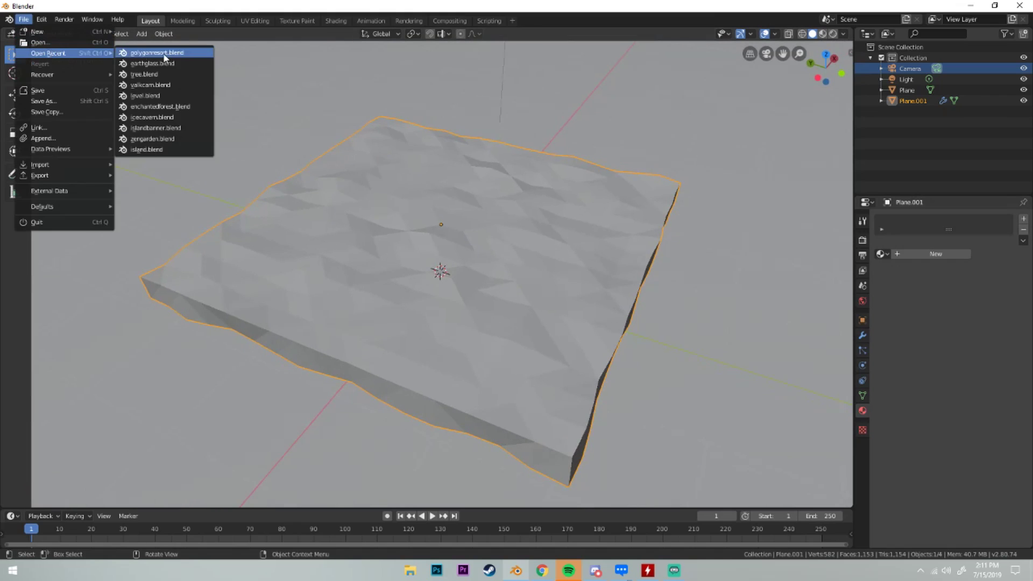
left_click(166, 53)
scroll(486, 199, "down", 4)
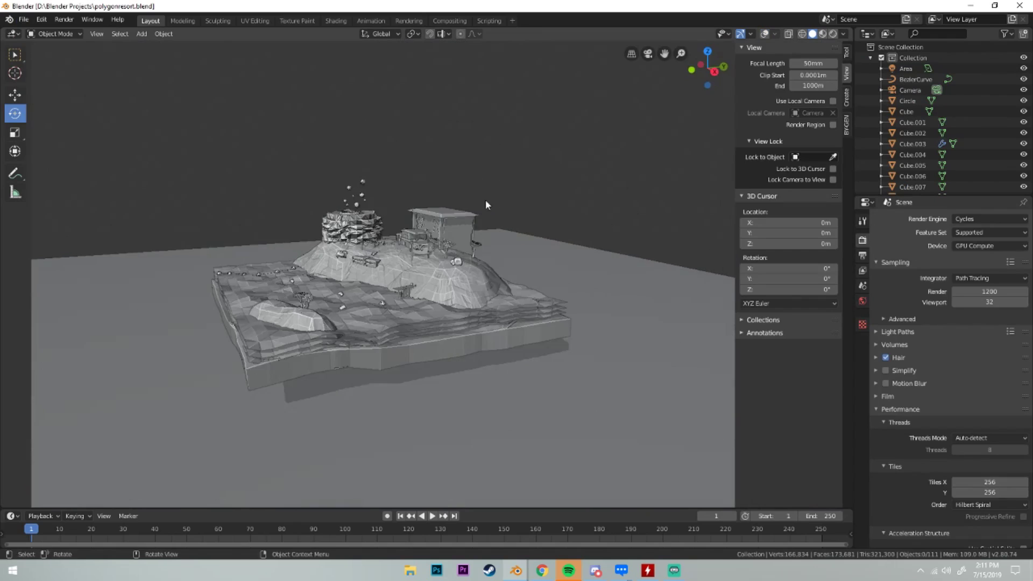
middle_click_drag(485, 199, 452, 243)
scroll(471, 266, "up", 5)
scroll(471, 266, "up", 1)
key("KP_0")
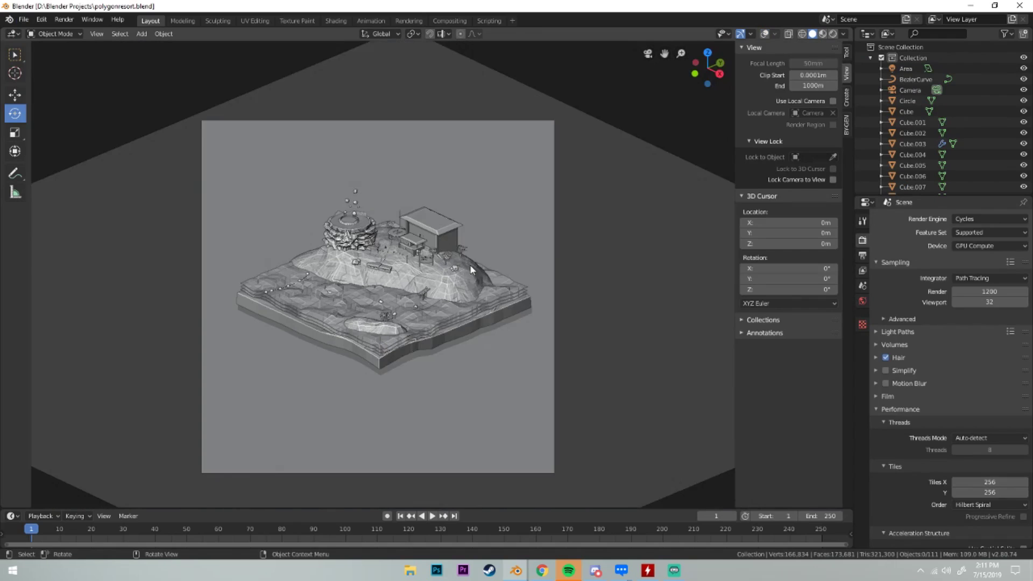
- Preview the island in Rendered shading, return to Solid, and move in on the resort building
key("z")
left_click(471, 266)
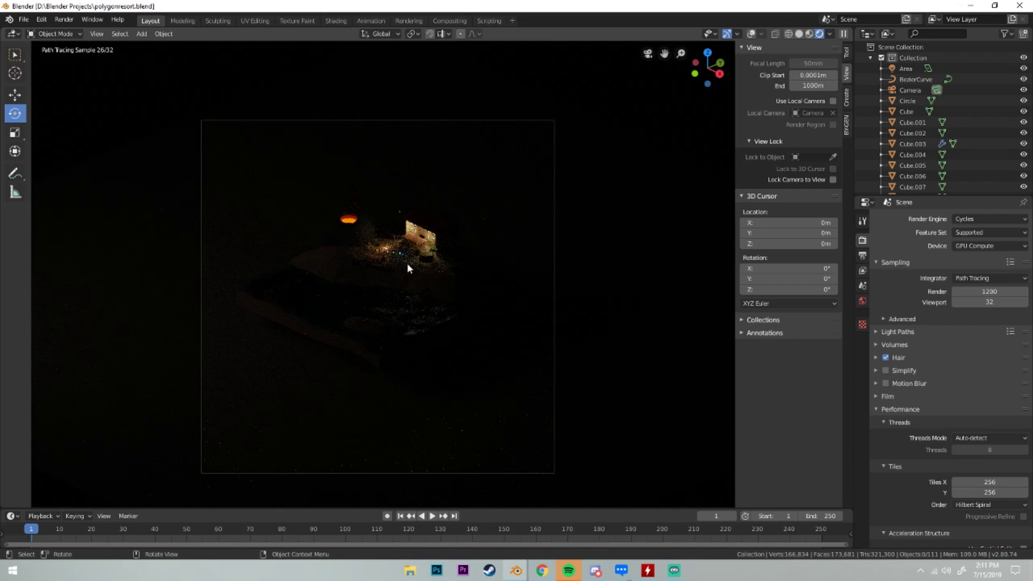
key("z")
left_click(446, 215)
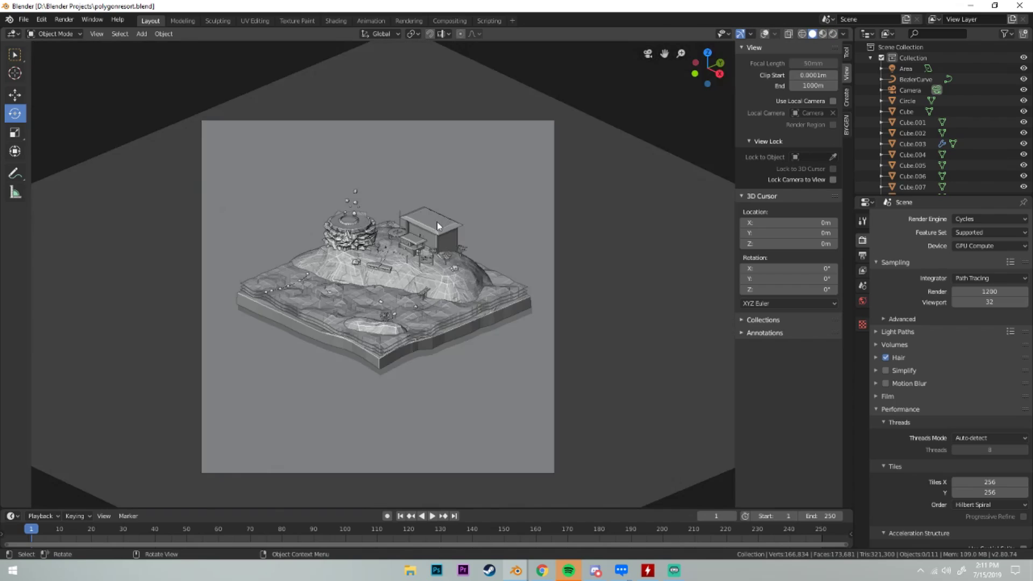
middle_click_drag(437, 221, 469, 246)
scroll(469, 246, "down", 3)
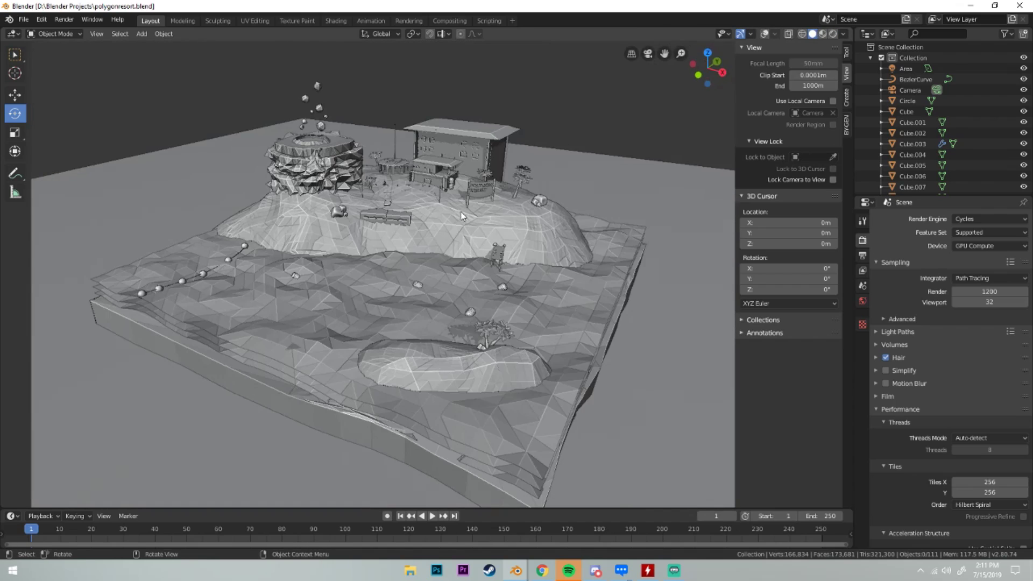
scroll(452, 198, "up", 3)
middle_click_drag(452, 198, 399, 195)
scroll(412, 226, "up", 3)
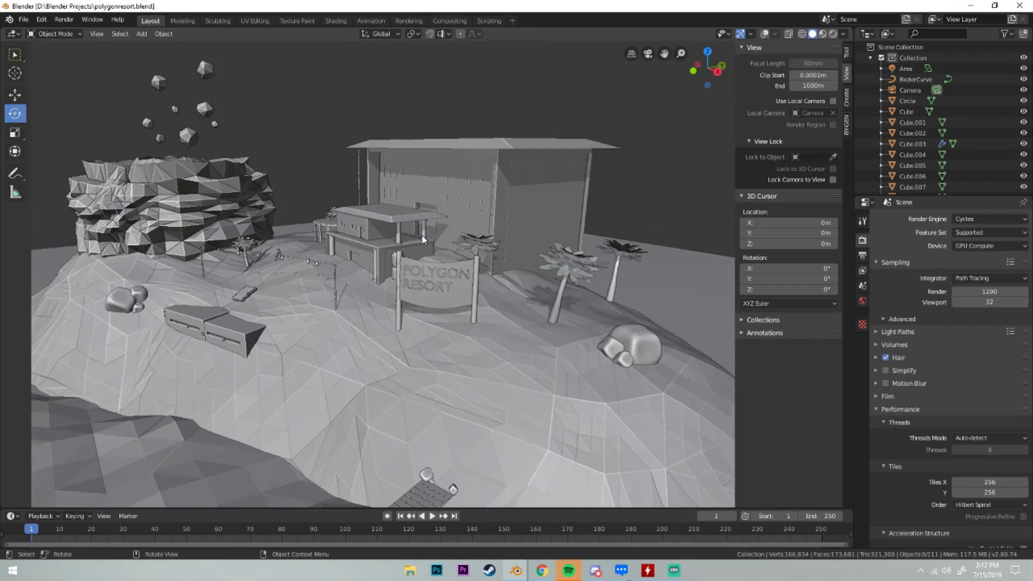
middle_click_drag(425, 239, 478, 309)
left_click(548, 281)
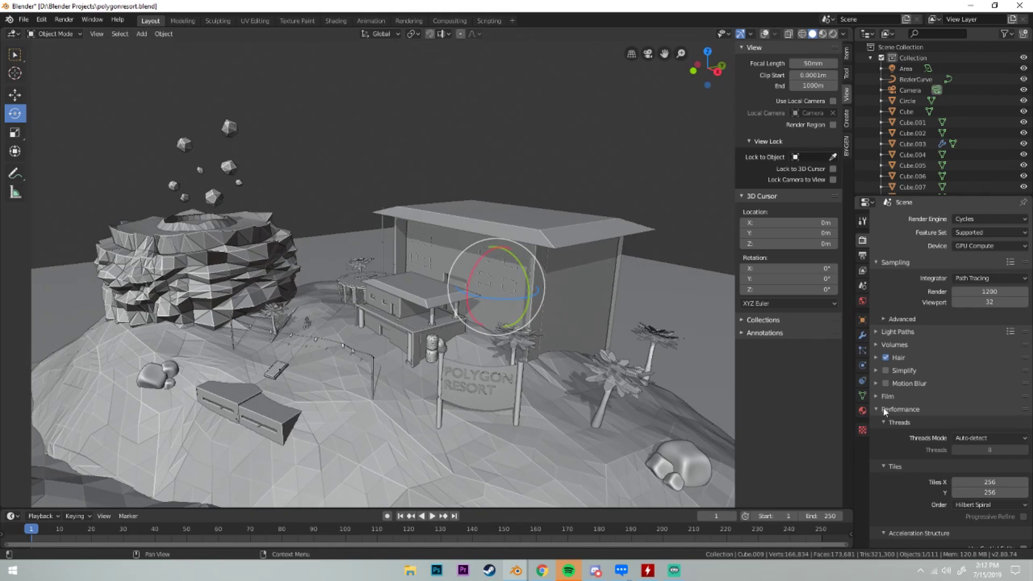
left_click(863, 411)
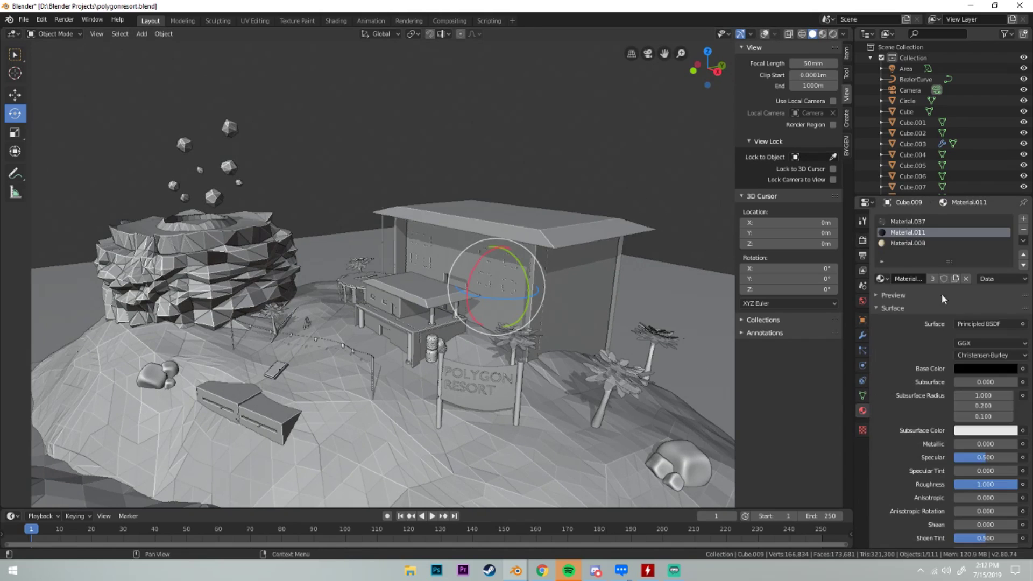
left_click(907, 222)
scroll(545, 246, "up", 4)
scroll(596, 259, "up", 3)
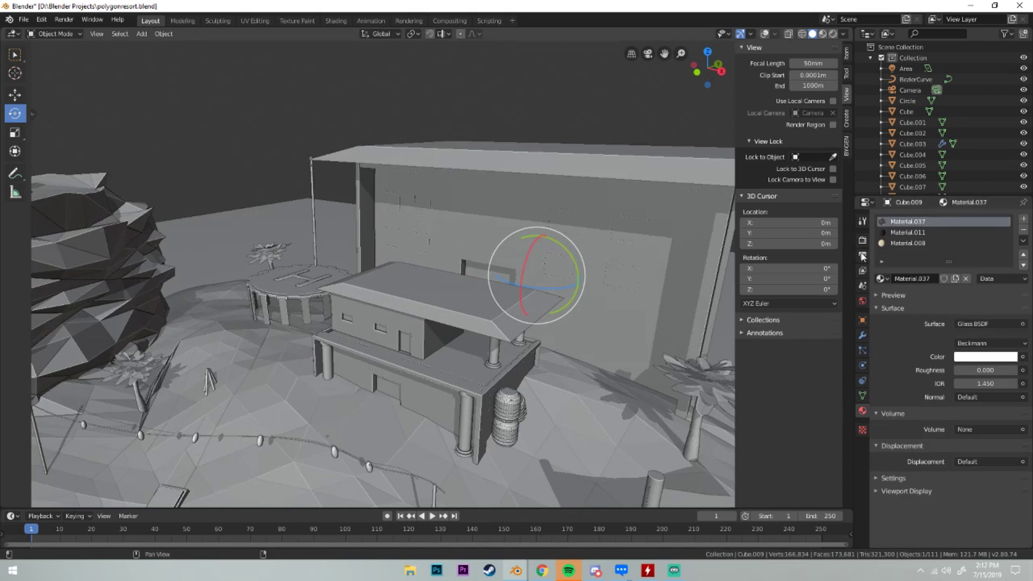
left_click(907, 233)
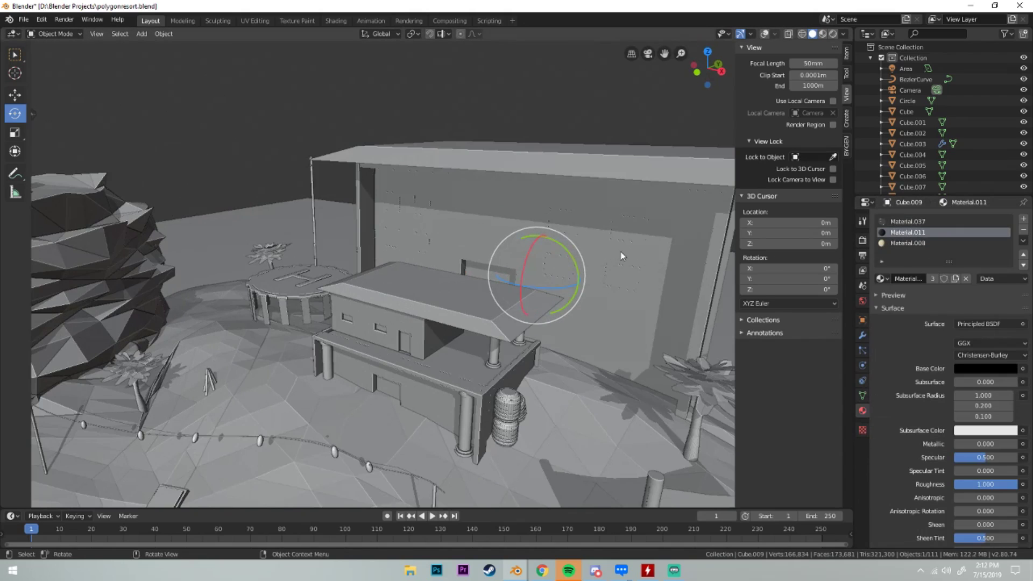
left_click(908, 243)
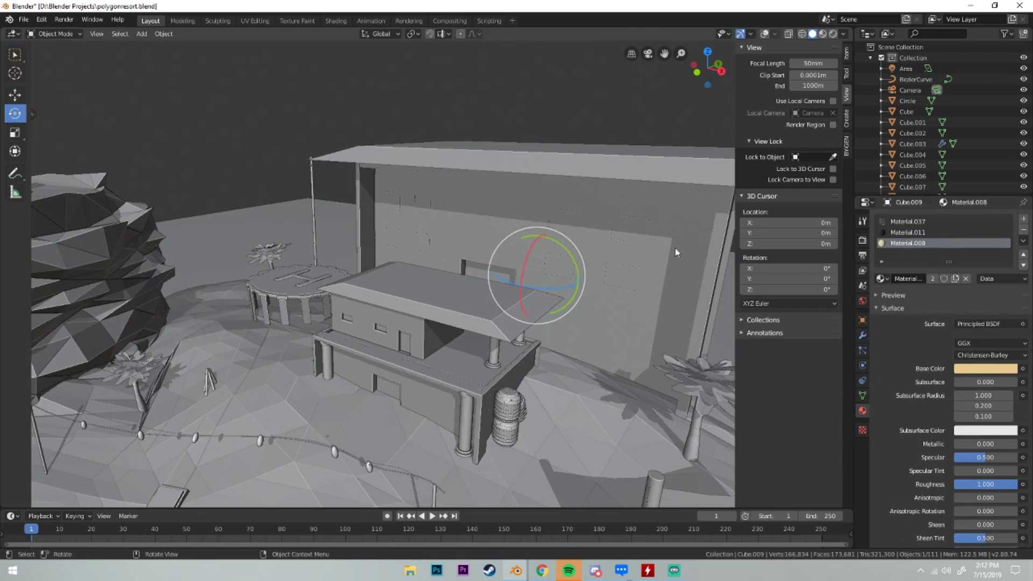
scroll(916, 422, "down", 1)
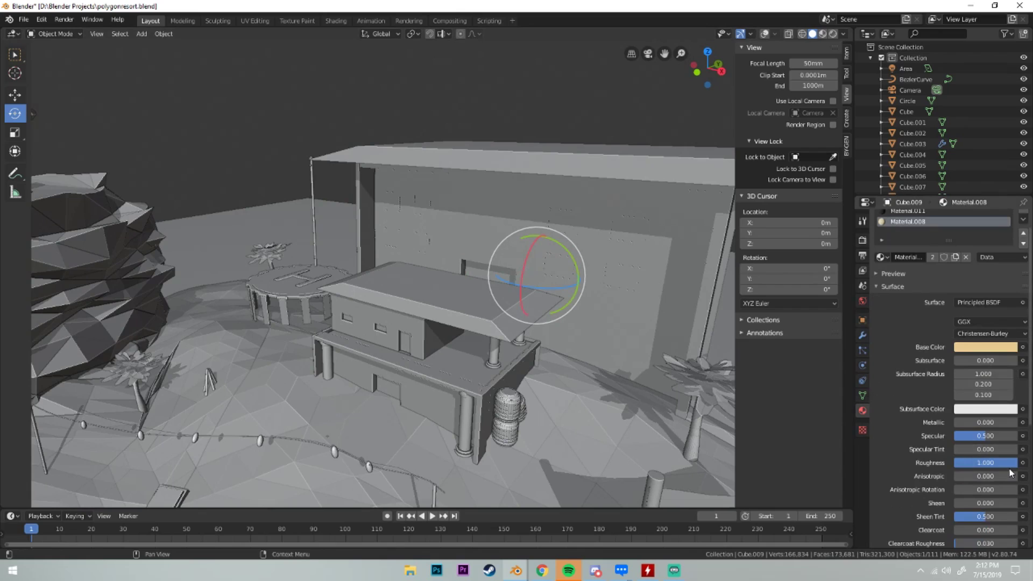
middle_click_drag(524, 267, 445, 248)
scroll(462, 255, "down", 4)
scroll(445, 248, "up", 4)
scroll(445, 248, "up", 3)
scroll(509, 263, "up", 2)
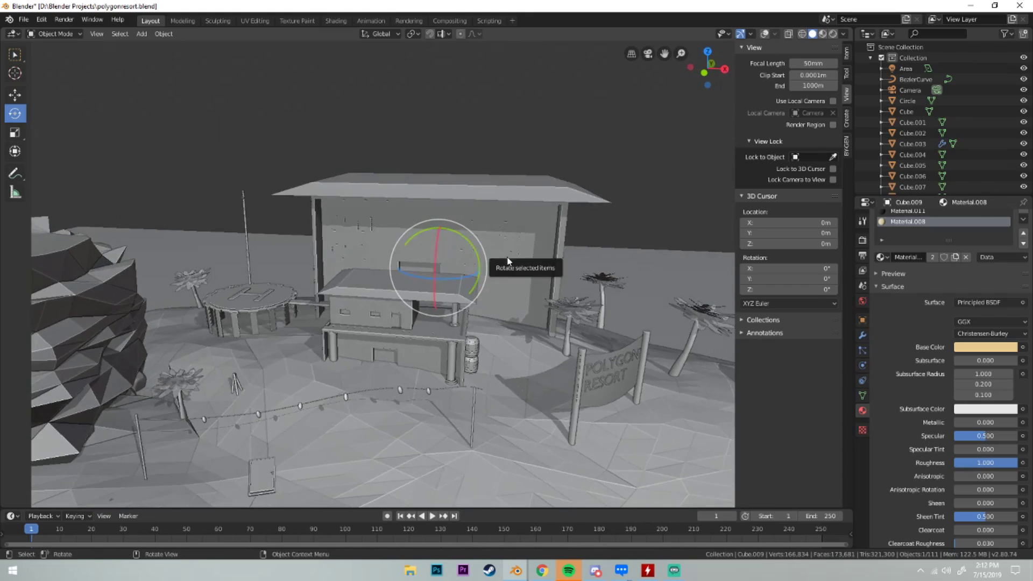
scroll(509, 262, "down", 4)
middle_click_drag(514, 263, 554, 278)
- Select the jagged rock ring Cylinder.014, hide it, then unhide it from the Outliner
left_click(267, 341)
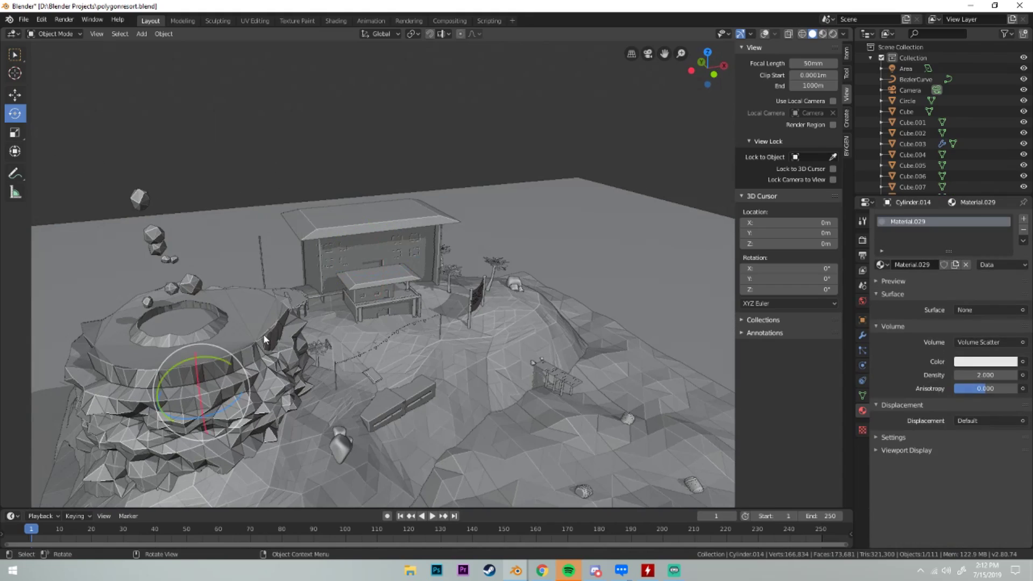
middle_click_drag(263, 334, 348, 315)
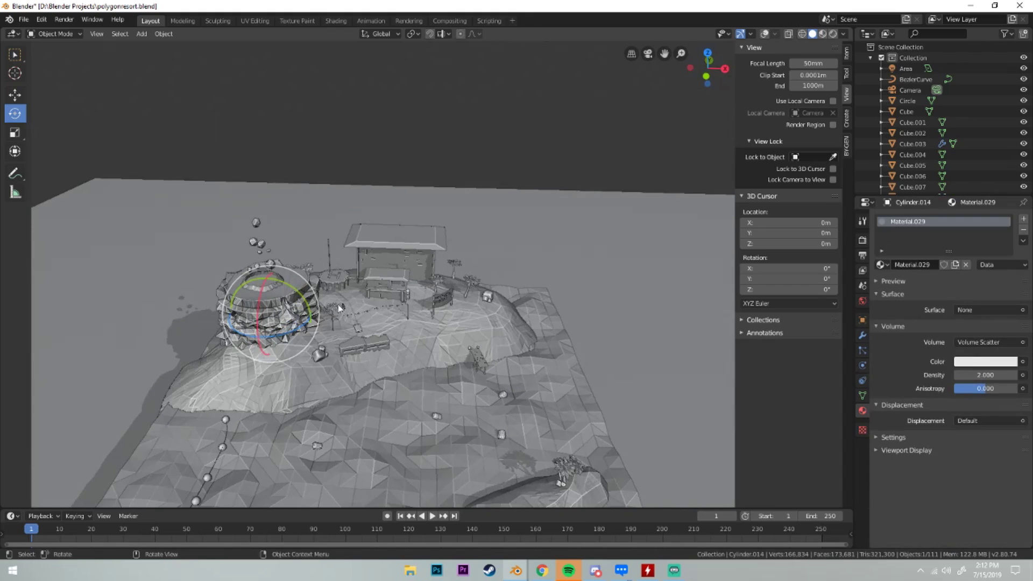
scroll(356, 313, "up", 2)
scroll(371, 308, "up", 4)
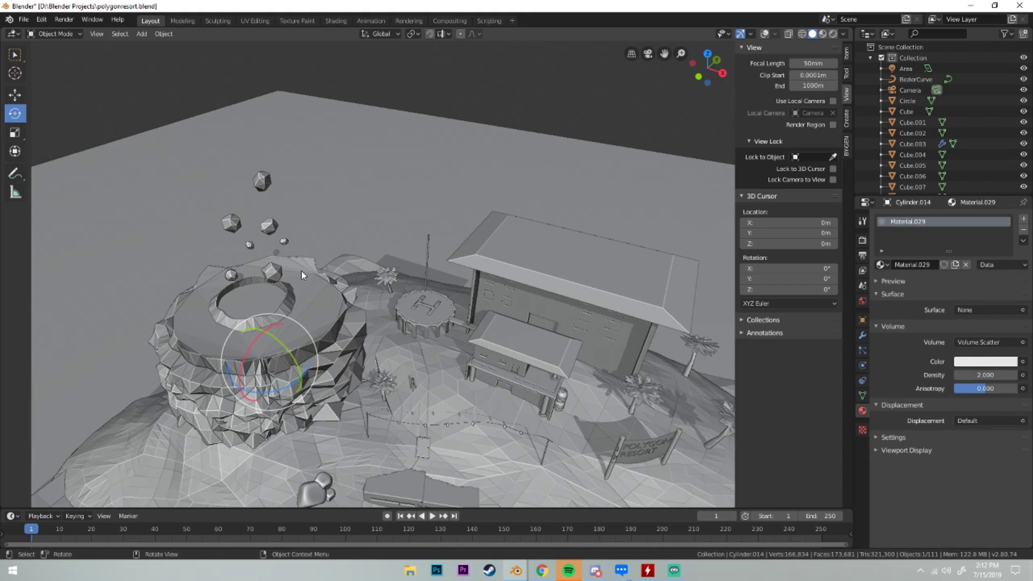
left_click(290, 293)
left_click(320, 314)
key("Delete")
mouse_move(325, 316)
middle_mouse_down()
mouse_move(385, 281)
mouse_move(312, 366)
middle_mouse_up()
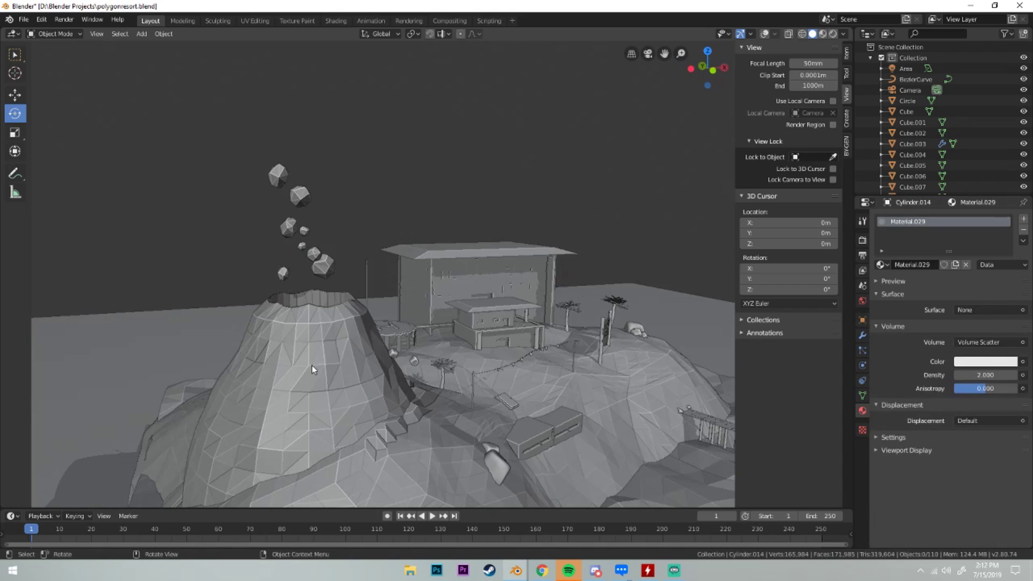
scroll(944, 121, "down", 10)
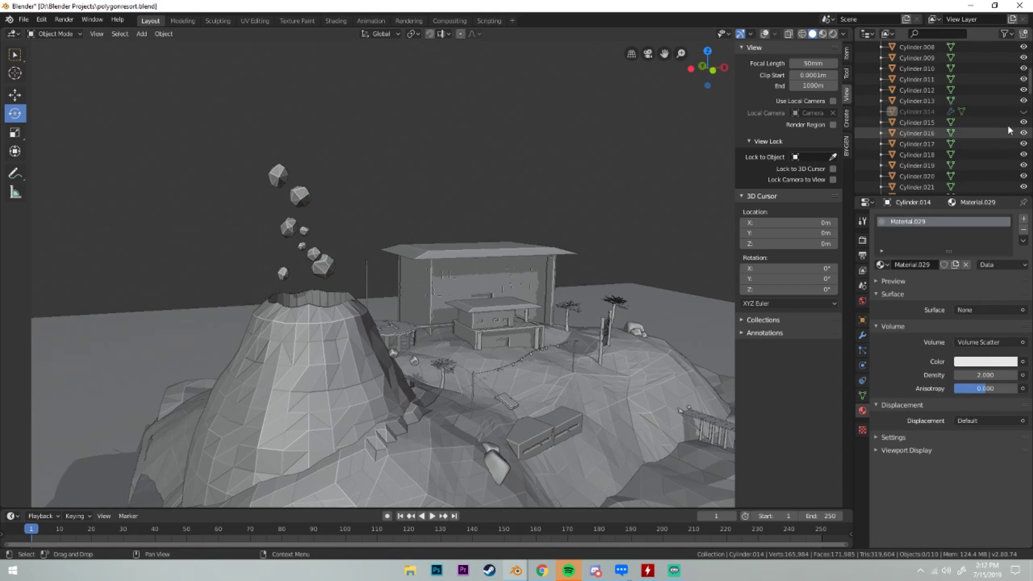
left_click(1024, 112)
- Orbit close to the ring and show its Displace (Texture.006) and Triangulate modifier stack
middle_click_drag(485, 323, 404, 283)
left_click(337, 325)
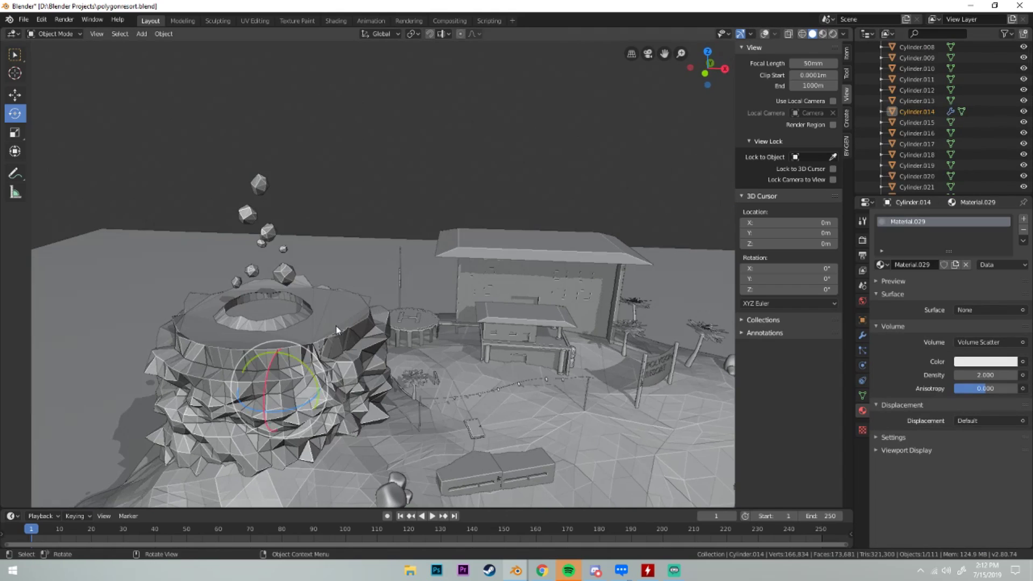
middle_click_drag(336, 325, 453, 256)
scroll(453, 251, "up", 4)
scroll(477, 251, "down", 6)
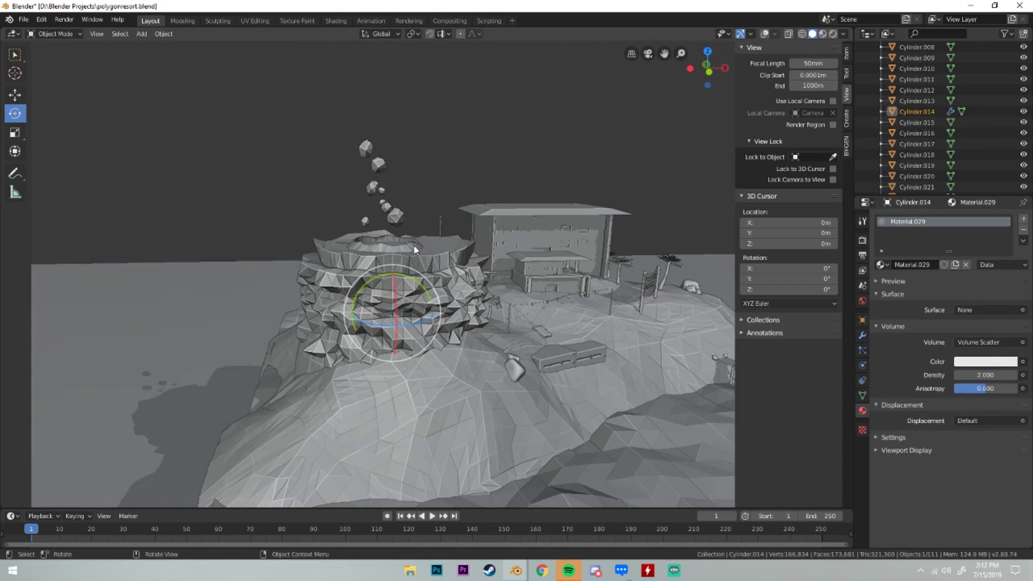
middle_click_drag(413, 249, 436, 259)
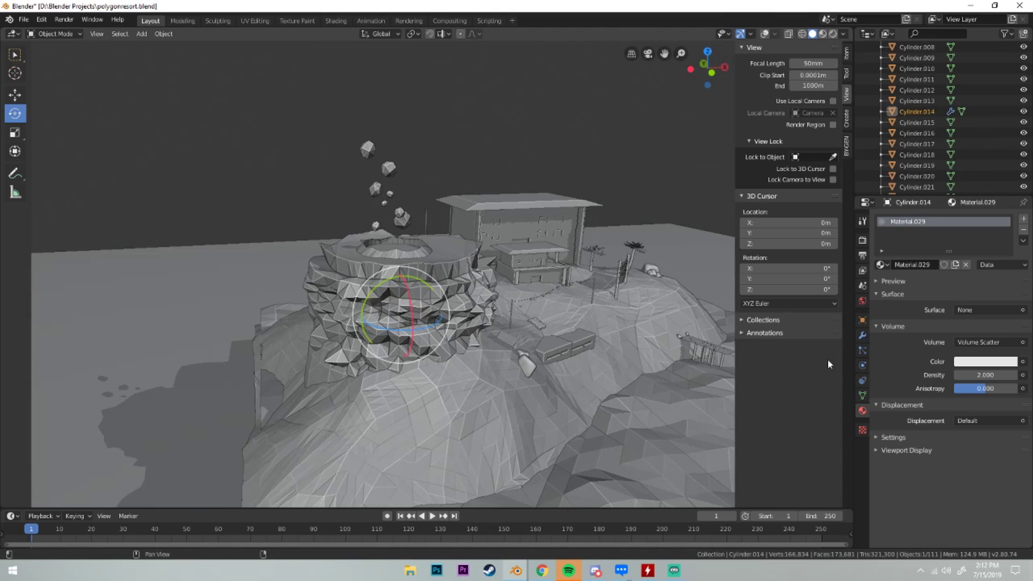
left_click(863, 286)
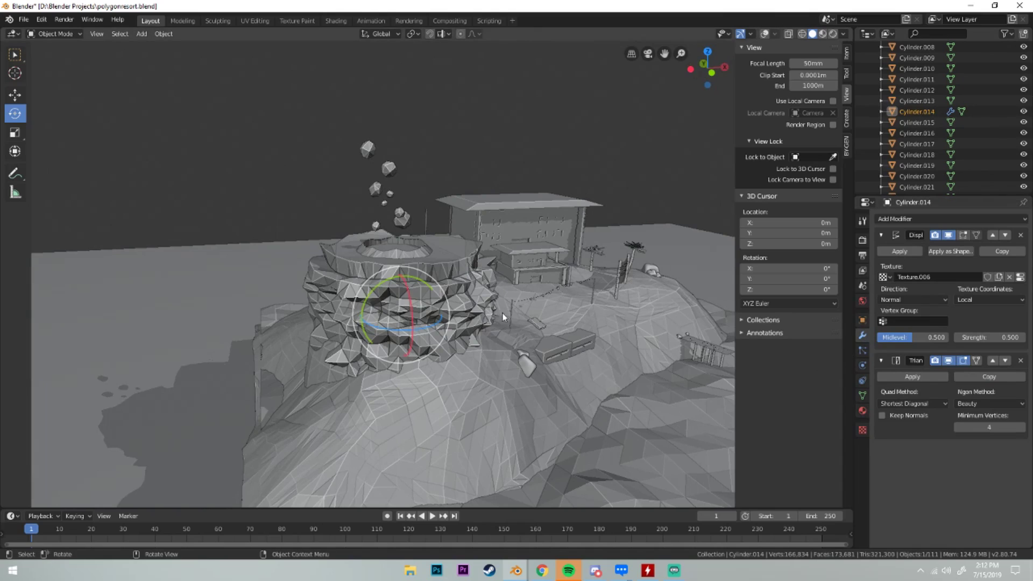
- Orbit around the rock ring to inspect its displaced surface from several angles
middle_click_drag(497, 287, 556, 304)
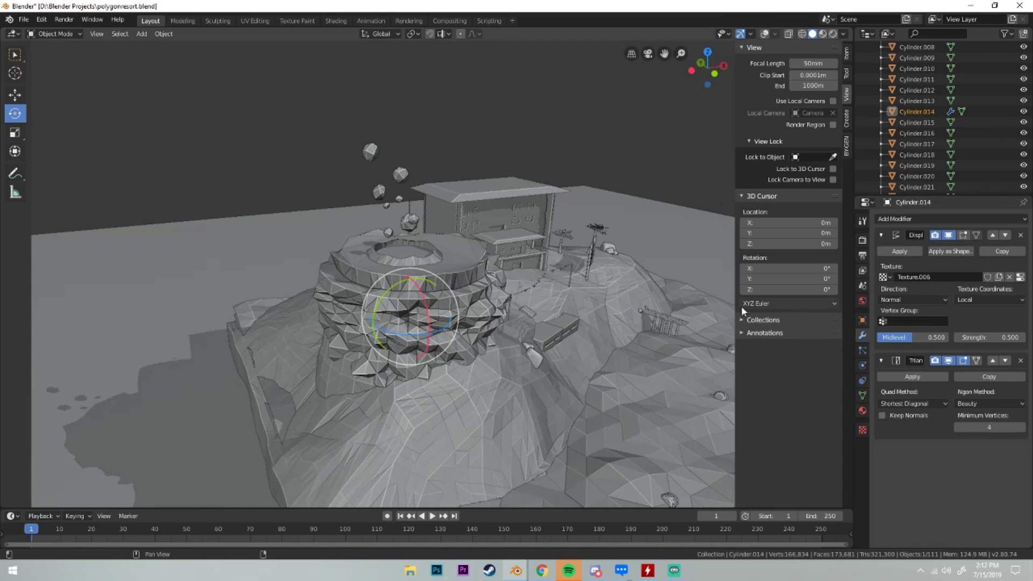
middle_click_drag(556, 298, 477, 293)
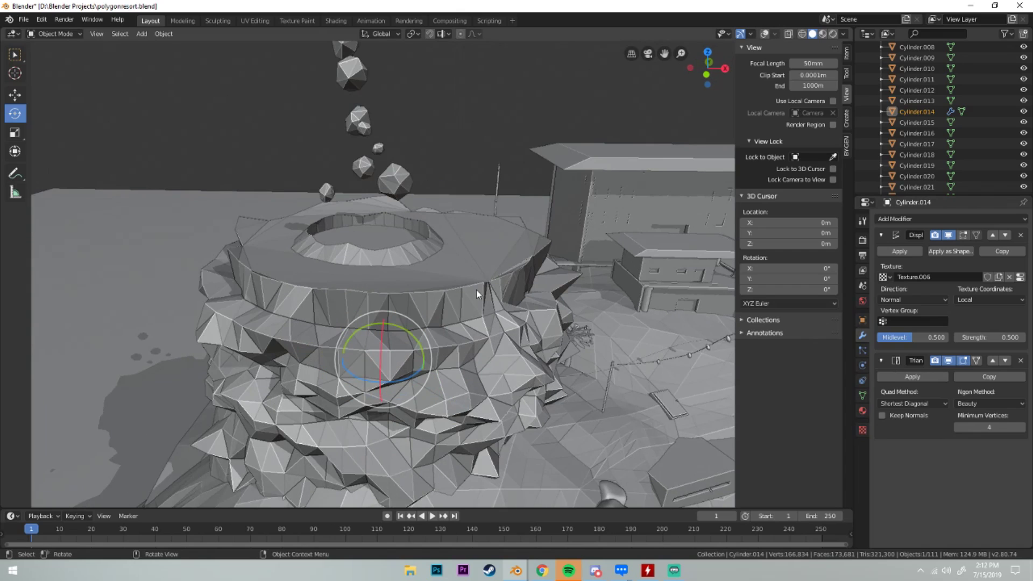
middle_click_drag(476, 293, 463, 296)
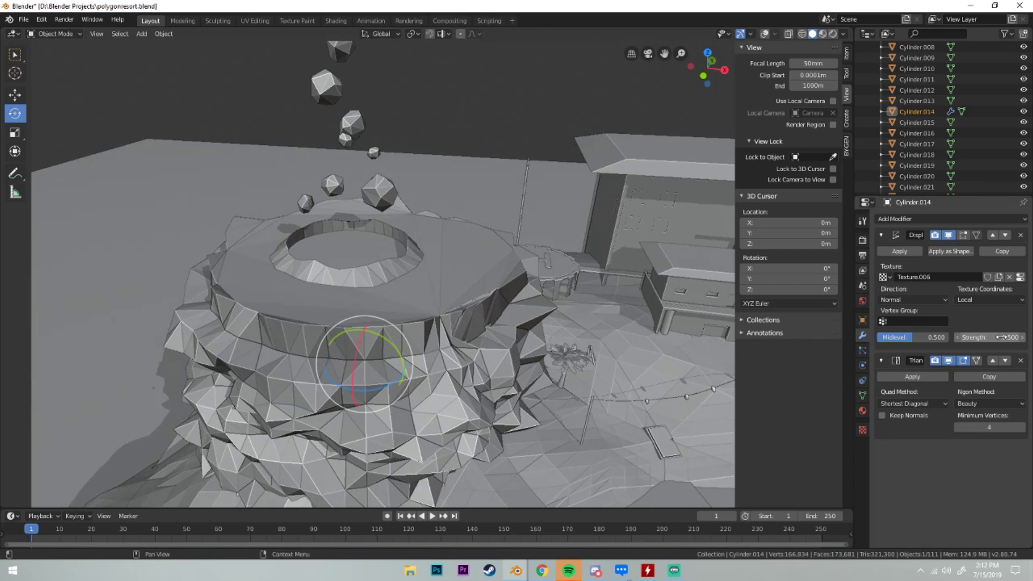
mouse_move(566, 315)
middle_mouse_down()
mouse_move(631, 317)
mouse_move(609, 314)
middle_mouse_up()
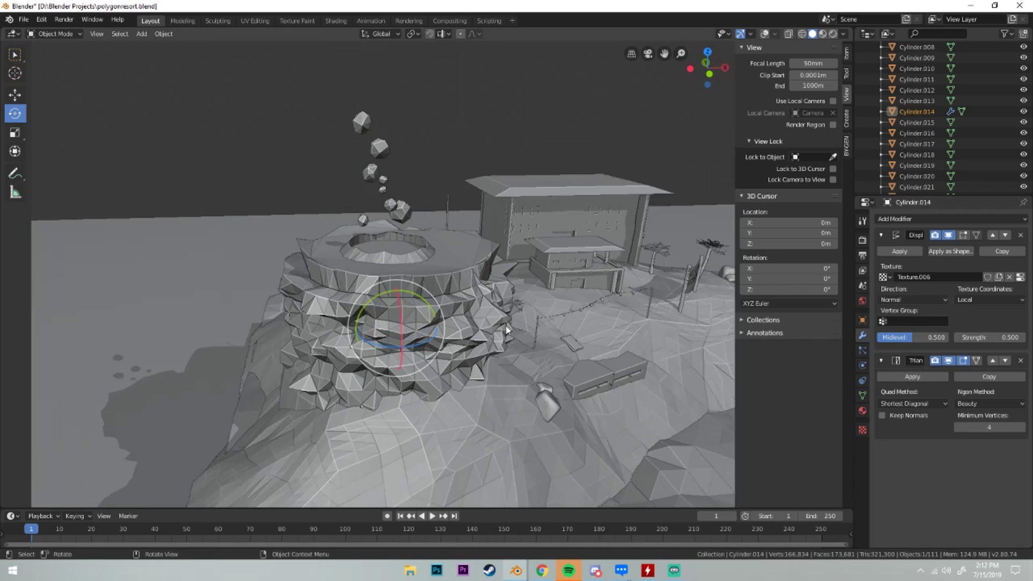
middle_click_drag(517, 311, 436, 363)
scroll(436, 364, "down", 4)
scroll(452, 323, "up", 4)
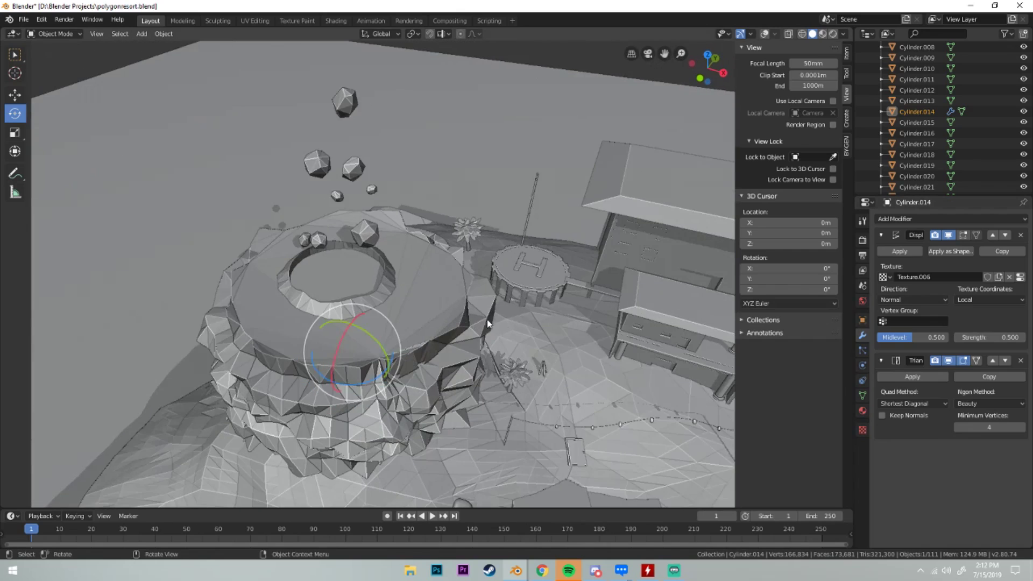
- Show the material settings again and orbit to a higher view of the island
middle_click_drag(484, 323, 567, 287)
left_click(862, 410)
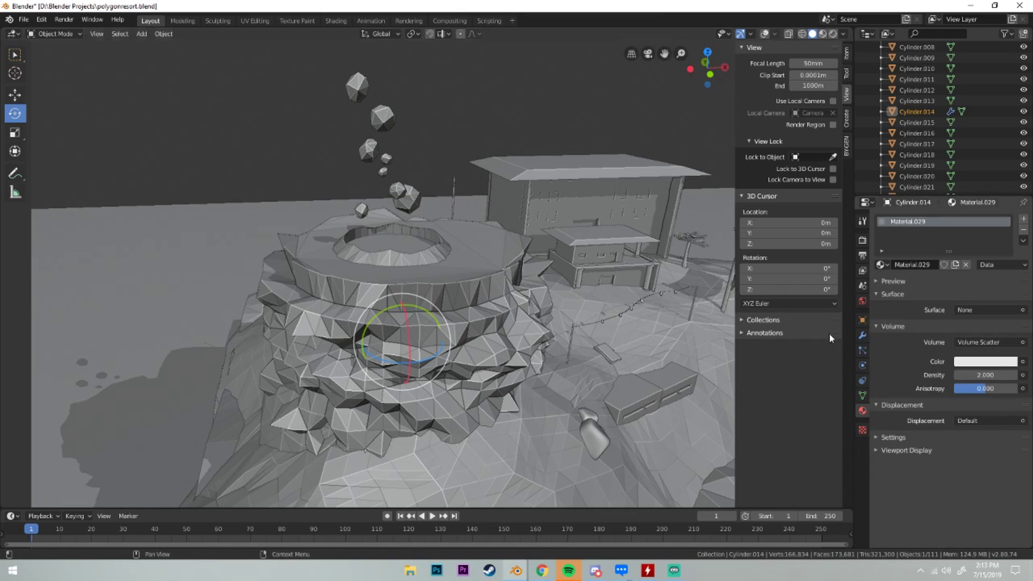
middle_click_drag(565, 307, 517, 295)
mouse_move(450, 275)
middle_mouse_down()
mouse_move(434, 264)
mouse_move(468, 259)
mouse_move(663, 308)
mouse_move(517, 377)
middle_mouse_up()
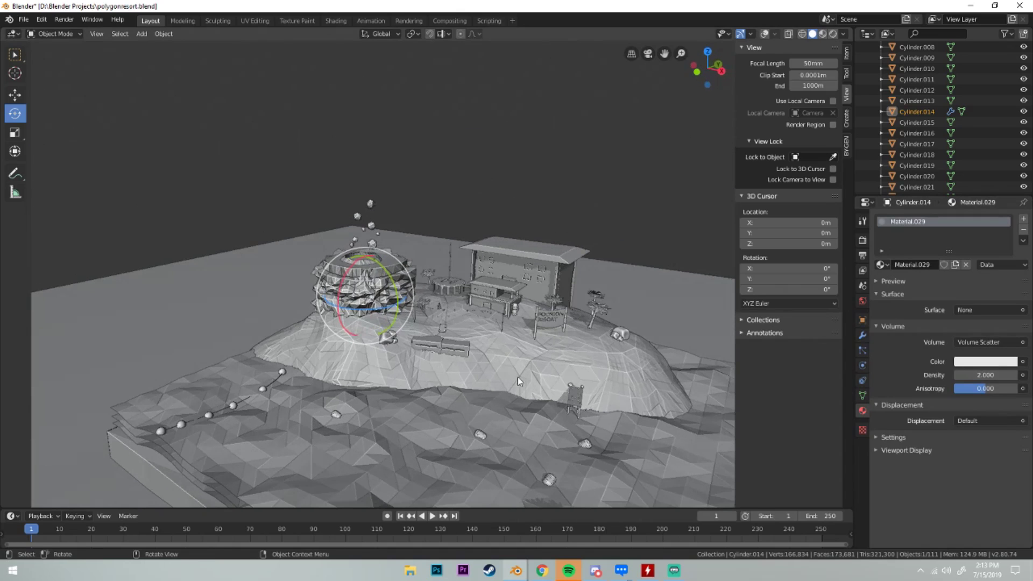
left_click(461, 426)
middle_click_drag(460, 427, 504, 407)
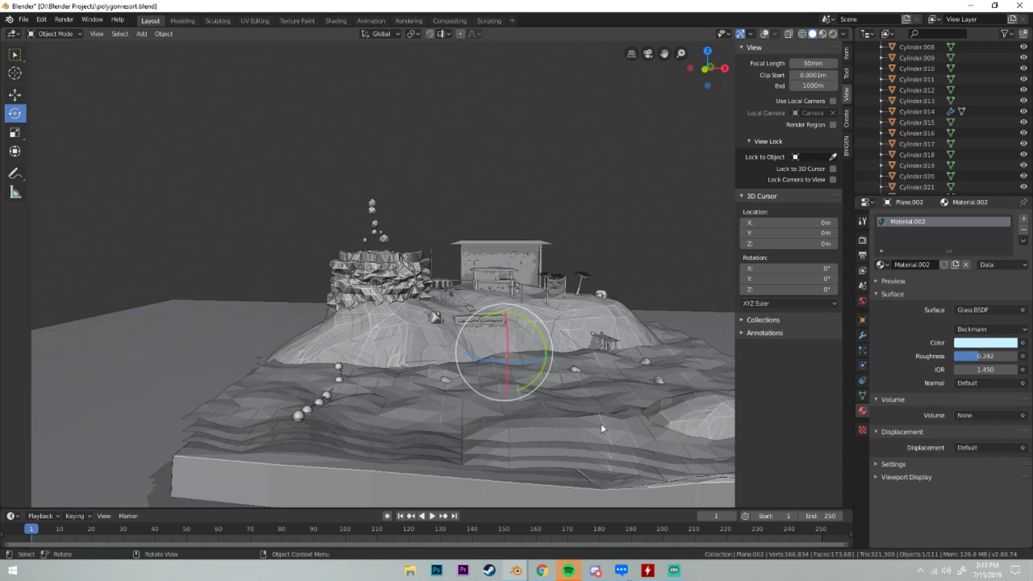
middle_click_drag(613, 380, 646, 335)
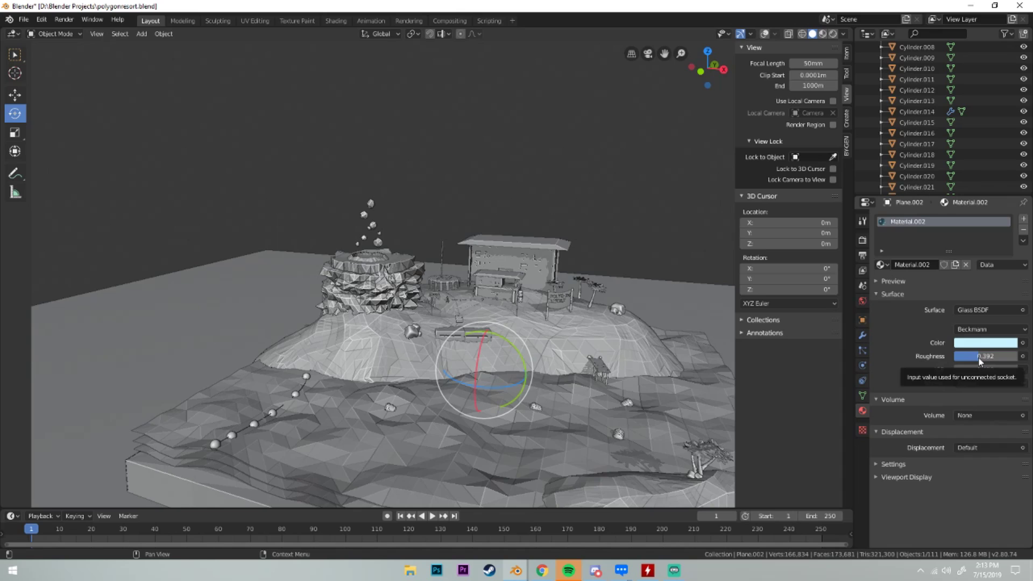
middle_click_drag(590, 339, 558, 331)
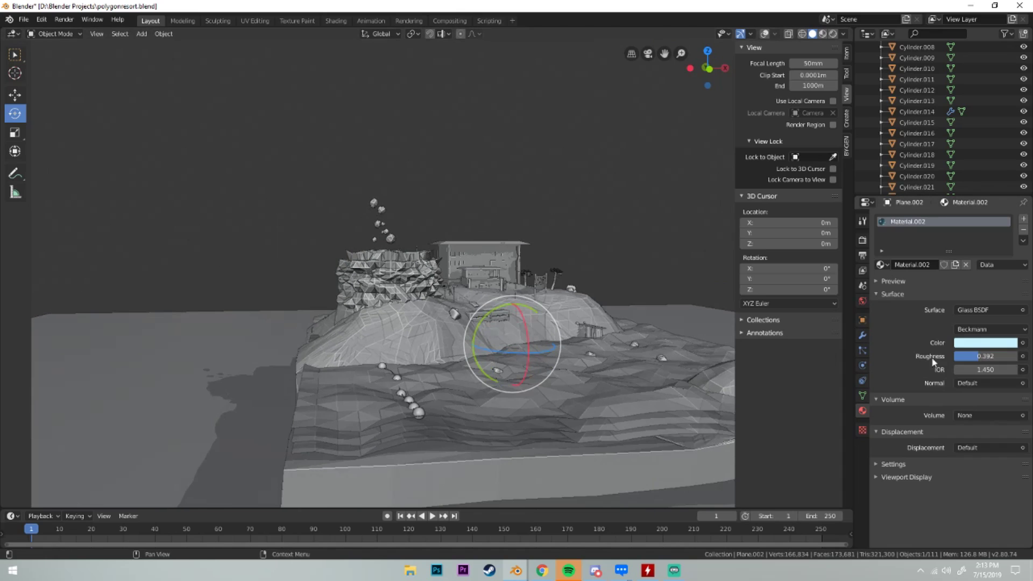
middle_click_drag(614, 348, 645, 323)
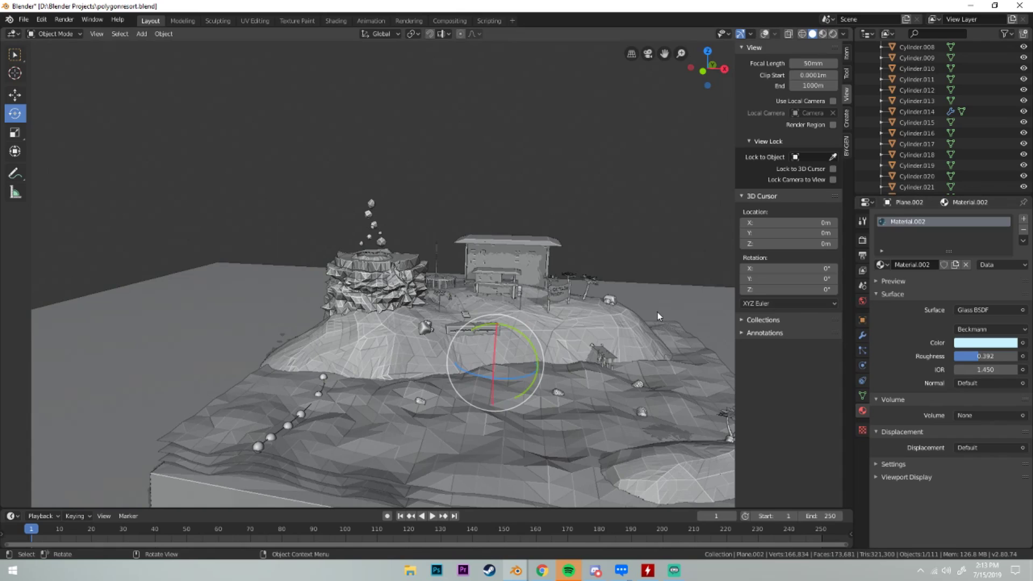
scroll(658, 312, "down", 3)
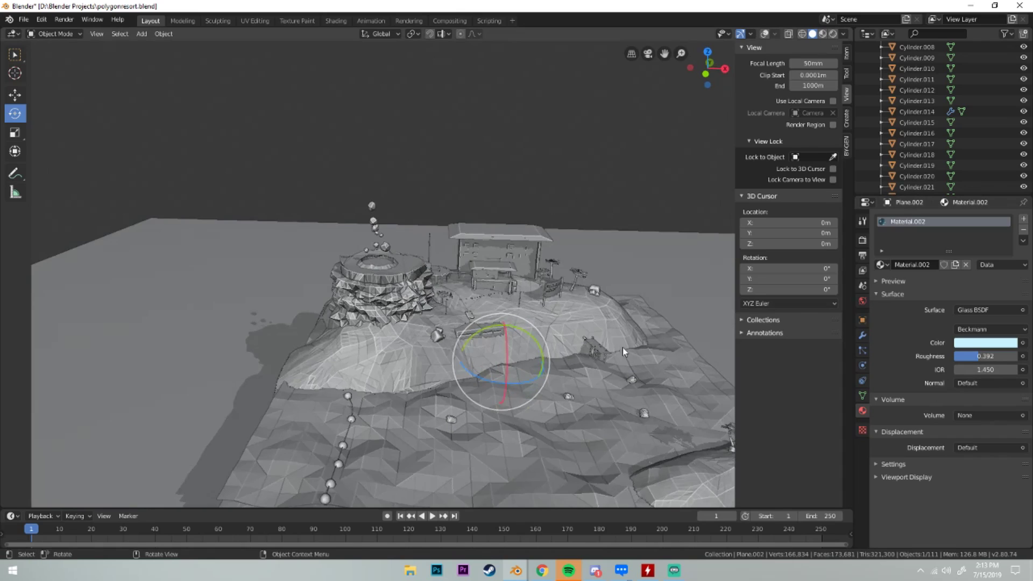
middle_click_drag(637, 335, 613, 354)
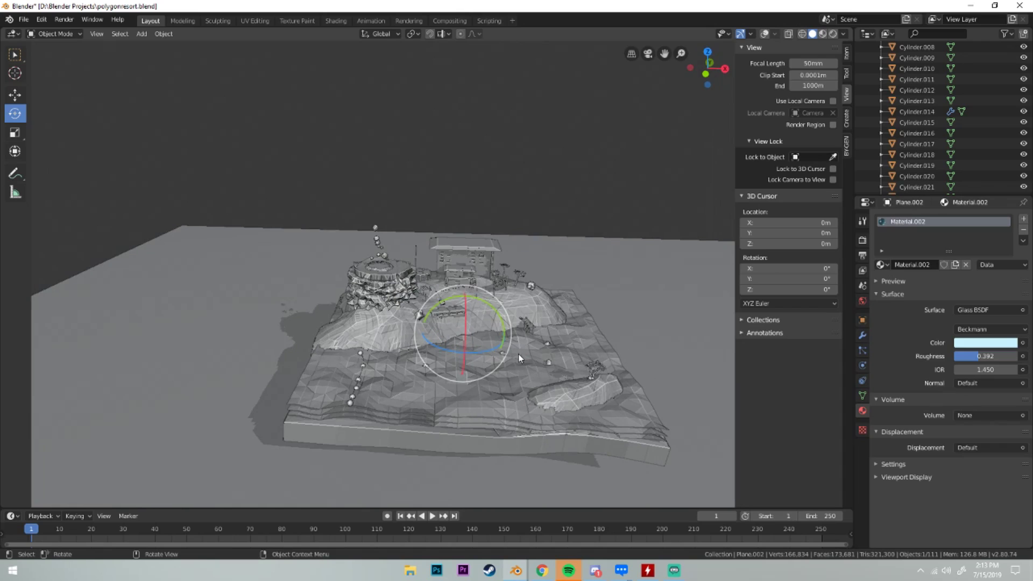
mouse_move(519, 356)
middle_mouse_down()
mouse_move(523, 288)
mouse_move(425, 352)
mouse_move(443, 336)
middle_mouse_up()
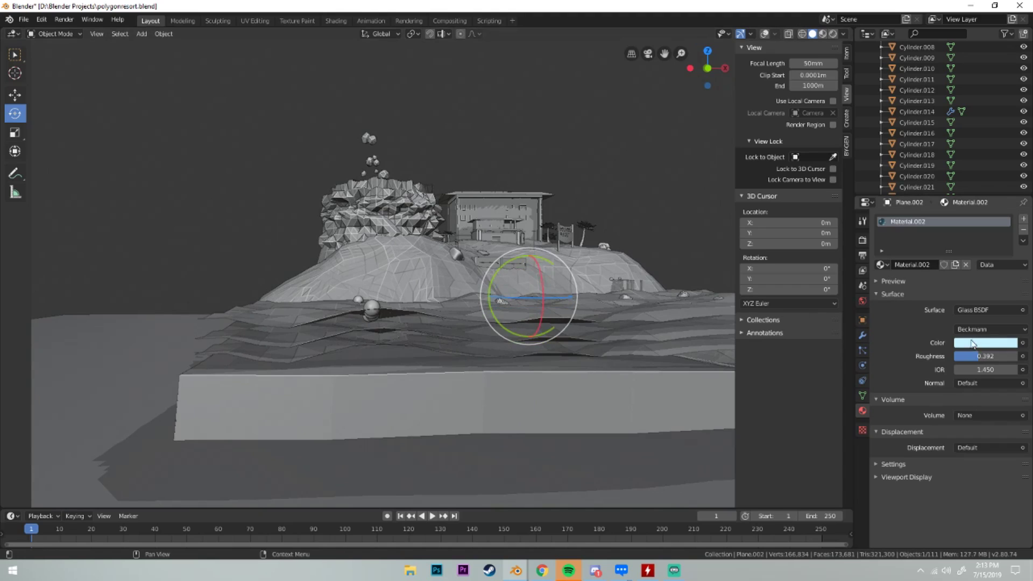
left_click(403, 329)
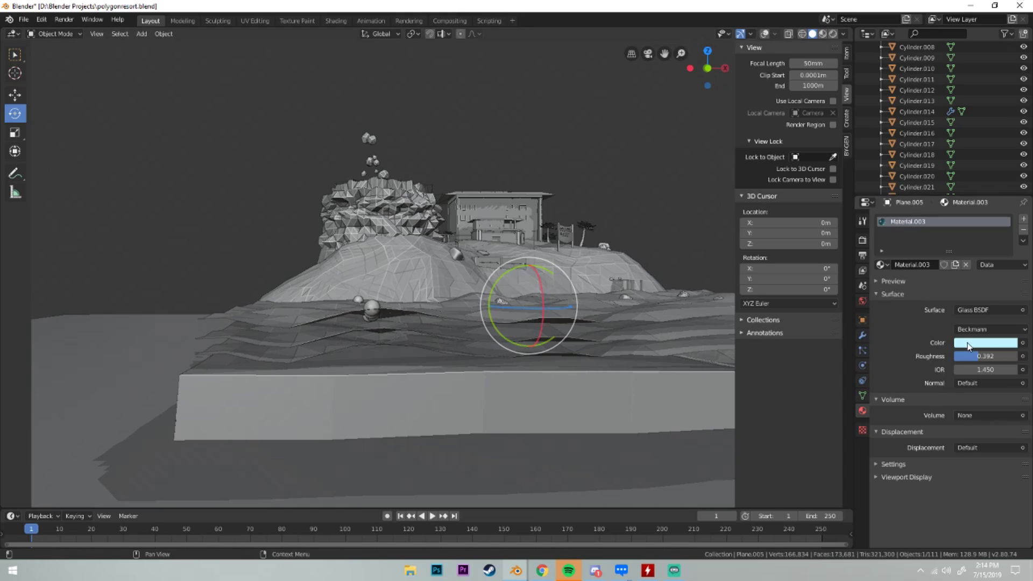
left_click(438, 347)
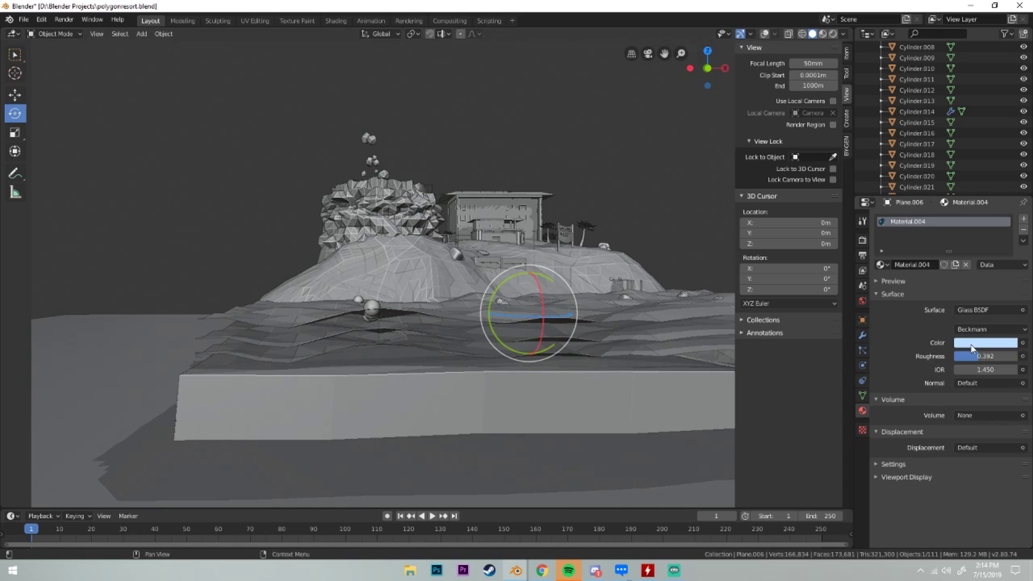
mouse_move(662, 380)
middle_mouse_down()
mouse_move(581, 381)
mouse_move(391, 429)
mouse_move(422, 429)
middle_mouse_up()
mouse_move(545, 453)
middle_mouse_down()
mouse_move(724, 431)
mouse_move(573, 415)
mouse_move(616, 369)
mouse_move(485, 320)
middle_mouse_up()
scroll(595, 434, "up", 4)
- Select the island ground mesh, stay in Object Mode, and orbit around the whole island
left_click(616, 370)
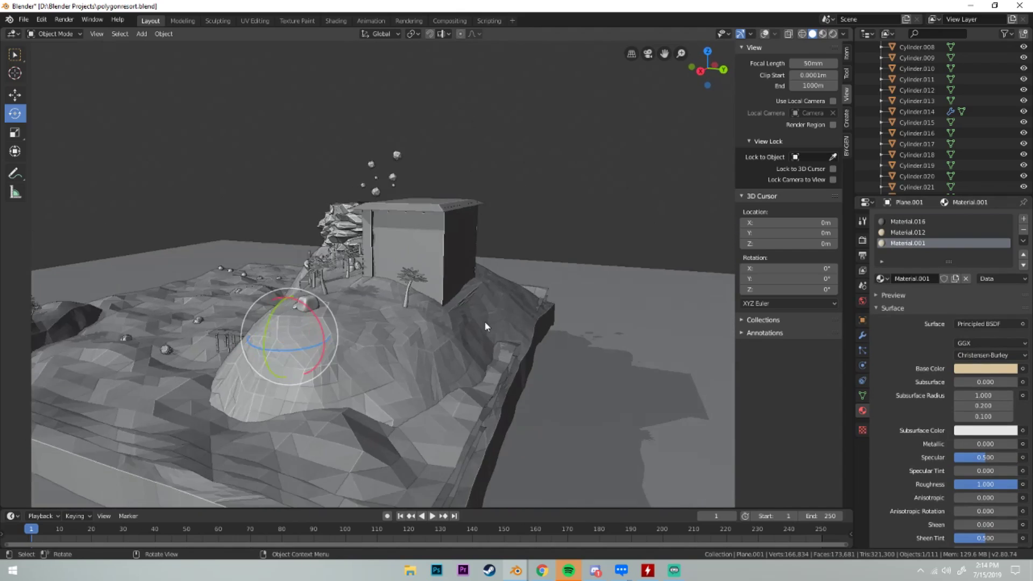
scroll(484, 320, "down", 4)
middle_click_drag(386, 345, 514, 354)
scroll(514, 354, "up", 5)
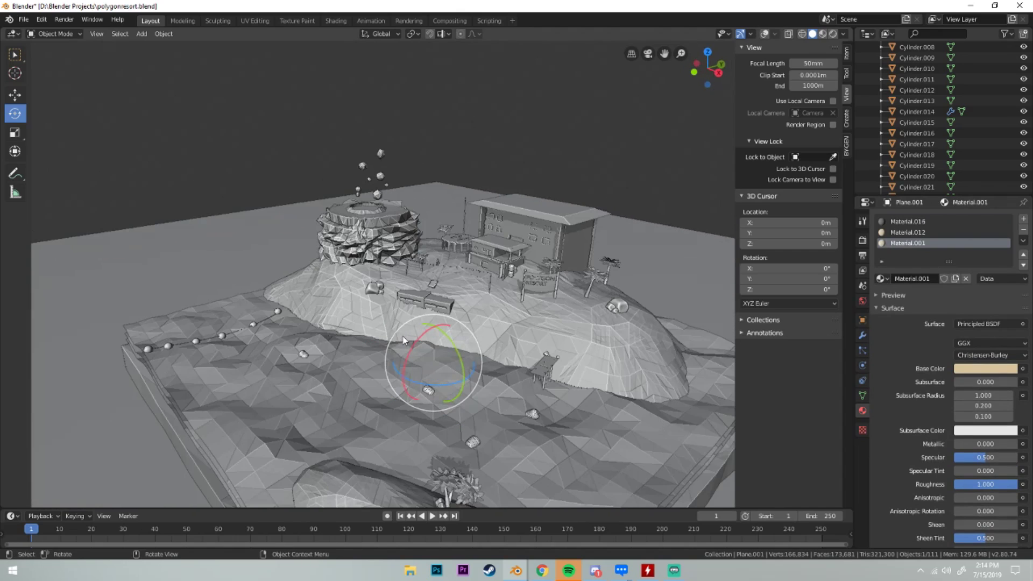
middle_click_drag(404, 340, 420, 394)
left_click(55, 34)
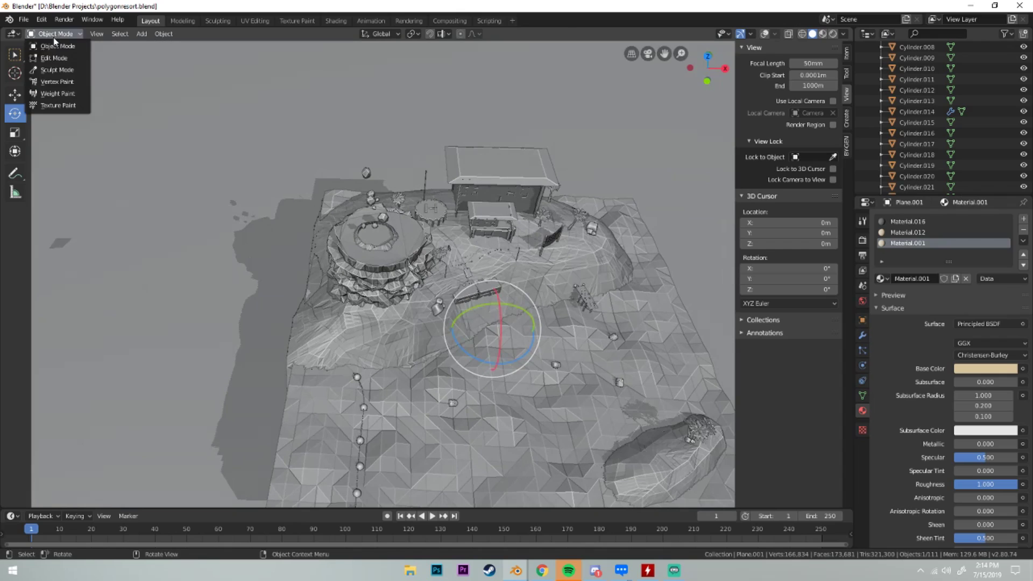
left_click(304, 86)
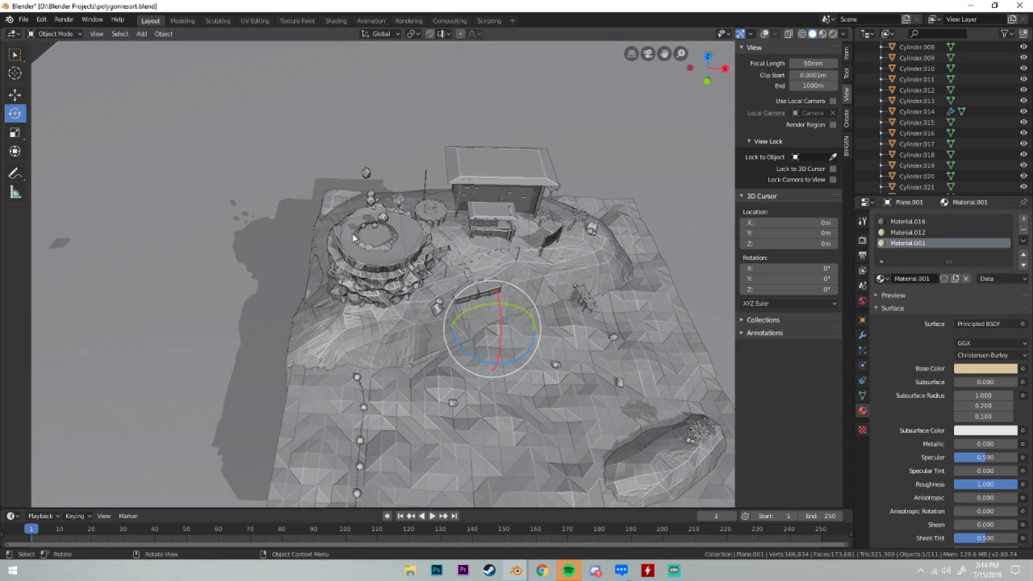
mouse_move(485, 323)
middle_mouse_down()
mouse_move(508, 277)
mouse_move(362, 290)
middle_mouse_up()
scroll(508, 277, "up", 5)
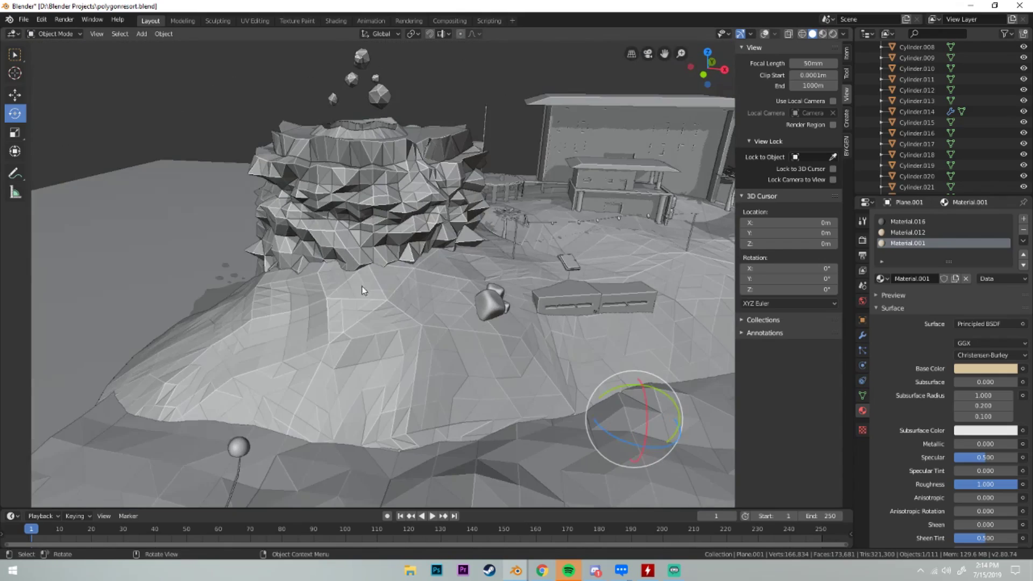
scroll(471, 337, "down", 5)
middle_click_drag(472, 336, 580, 358)
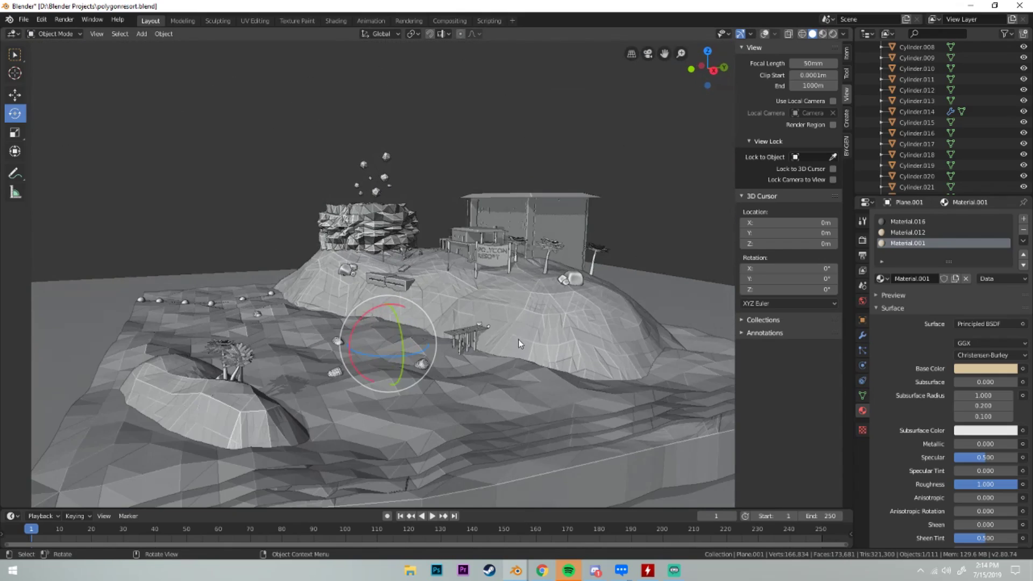
scroll(520, 344, "down", 4)
mouse_move(422, 335)
middle_mouse_down()
mouse_move(323, 320)
mouse_move(559, 345)
mouse_move(675, 314)
mouse_move(558, 344)
mouse_move(587, 302)
middle_mouse_up()
scroll(558, 344, "up", 4)
scroll(693, 340, "down", 4)
scroll(687, 335, "down", 4)
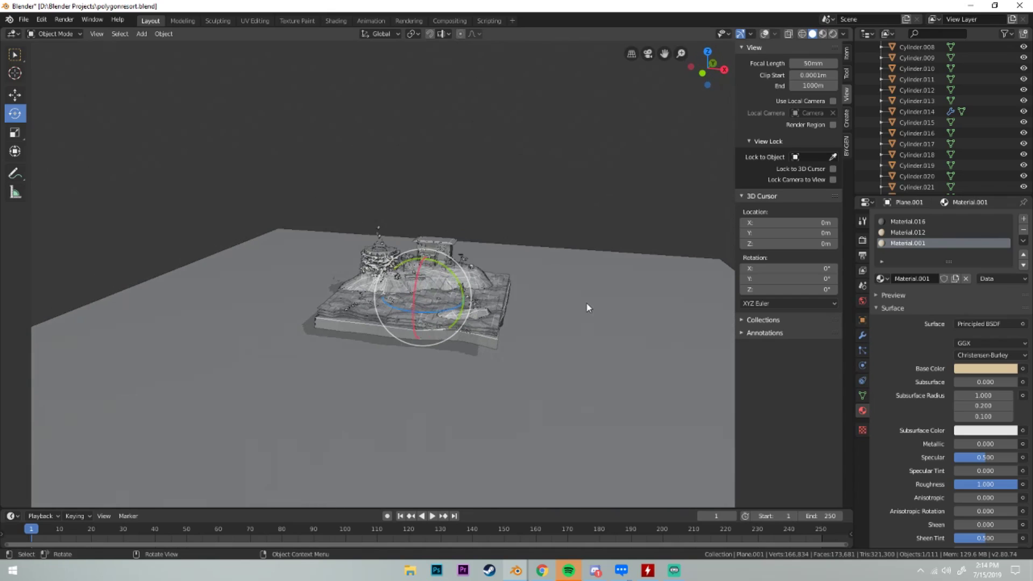
scroll(576, 306, "down", 3)
- Turn on viewport overlays and select the area light on the left
left_click(765, 33)
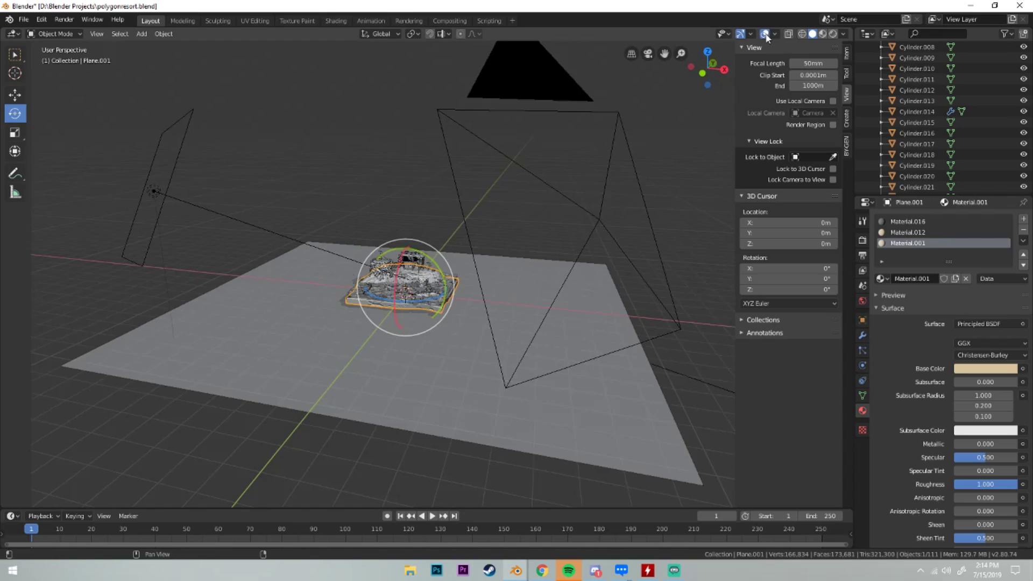
mouse_move(592, 139)
middle_mouse_down()
mouse_move(458, 179)
mouse_move(561, 141)
mouse_move(517, 181)
middle_mouse_up()
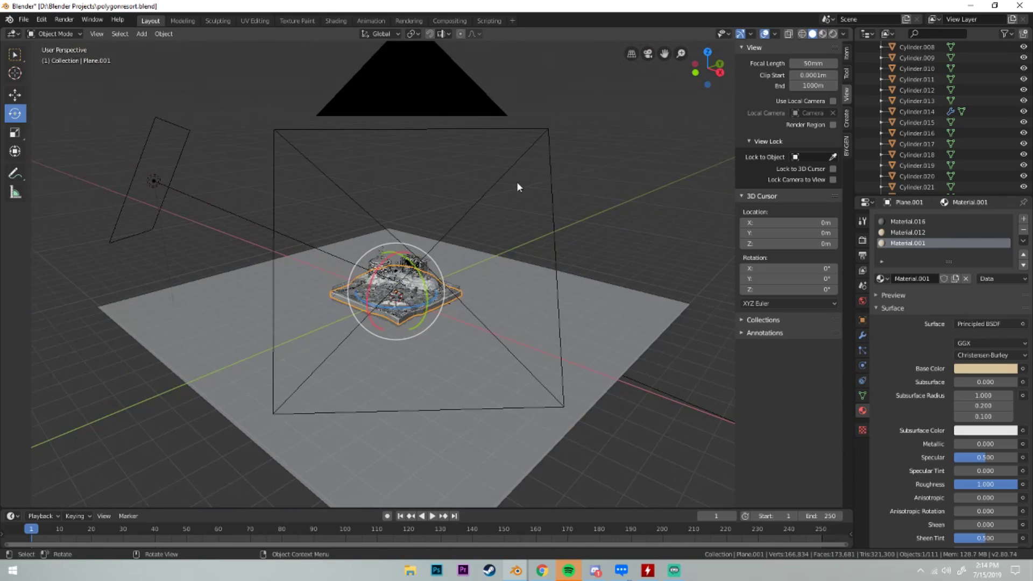
left_click(156, 178)
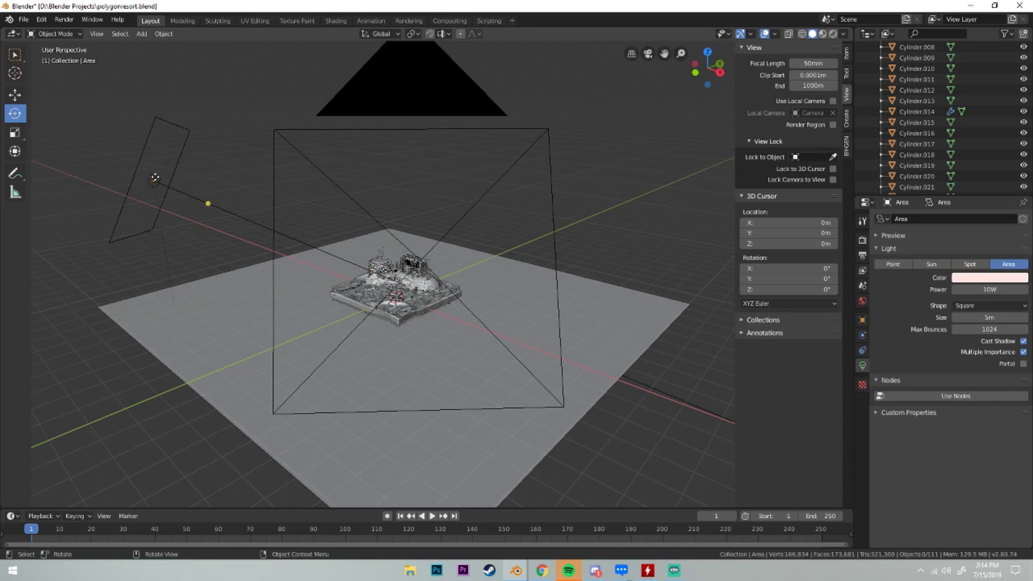
left_click(156, 179)
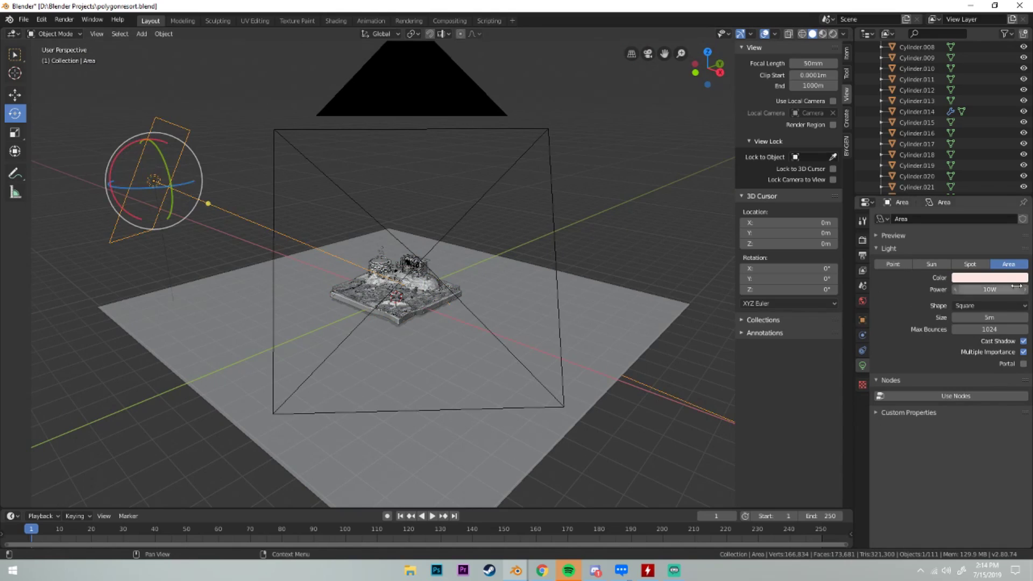
- Preview the camera view with rendered lighting, then go back to Solid shading
key("KP_0")
key("z")
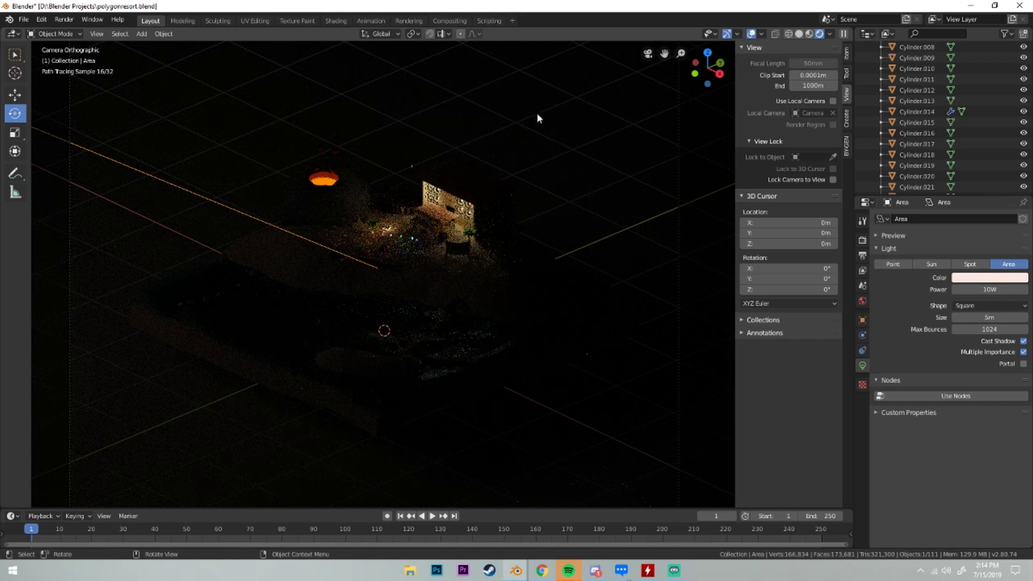
key("z")
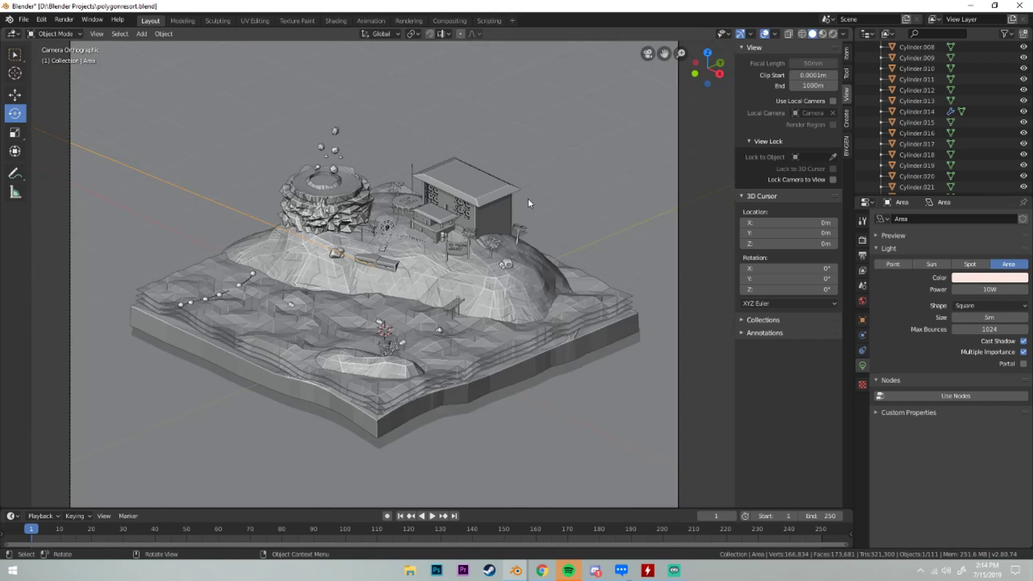
mouse_move(528, 199)
middle_mouse_down()
mouse_move(427, 155)
mouse_move(387, 186)
middle_mouse_up()
scroll(450, 194, "up", 3)
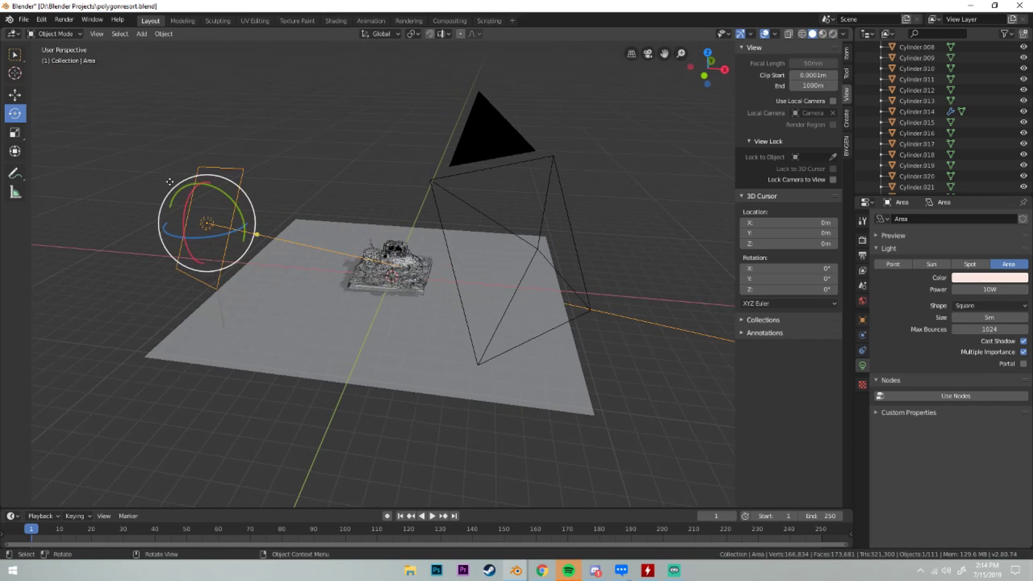
- Orbit around the scene to frame the area light (10 W, square, 5 m) and camera
middle_click_drag(228, 183, 323, 188)
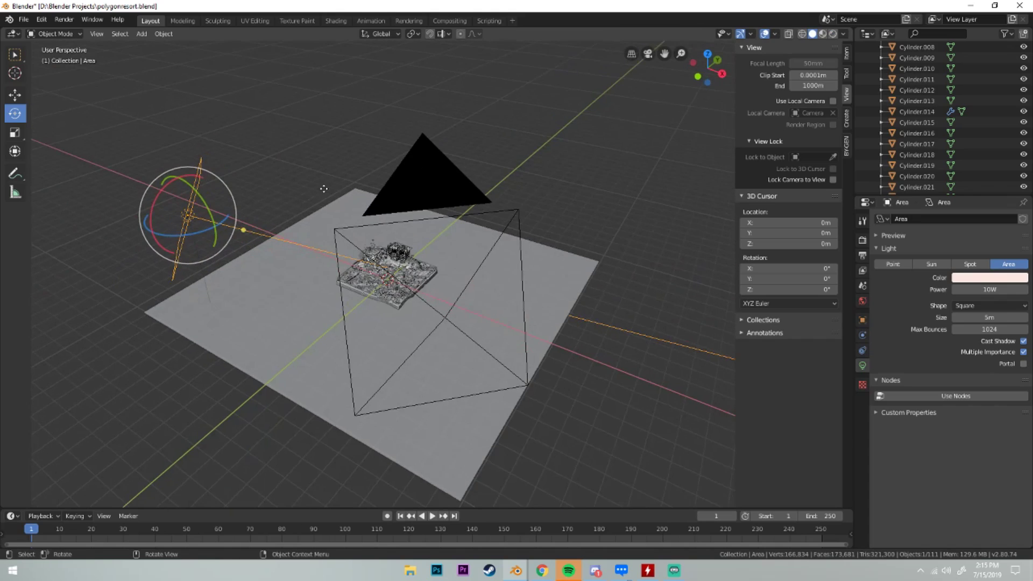
middle_click_drag(634, 206, 485, 137)
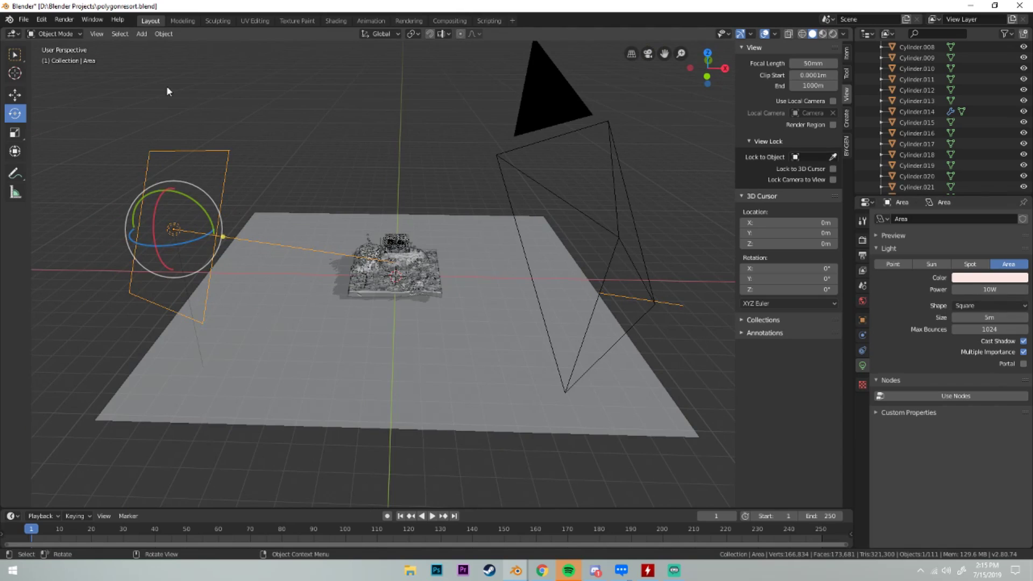
middle_click_drag(267, 159, 241, 165)
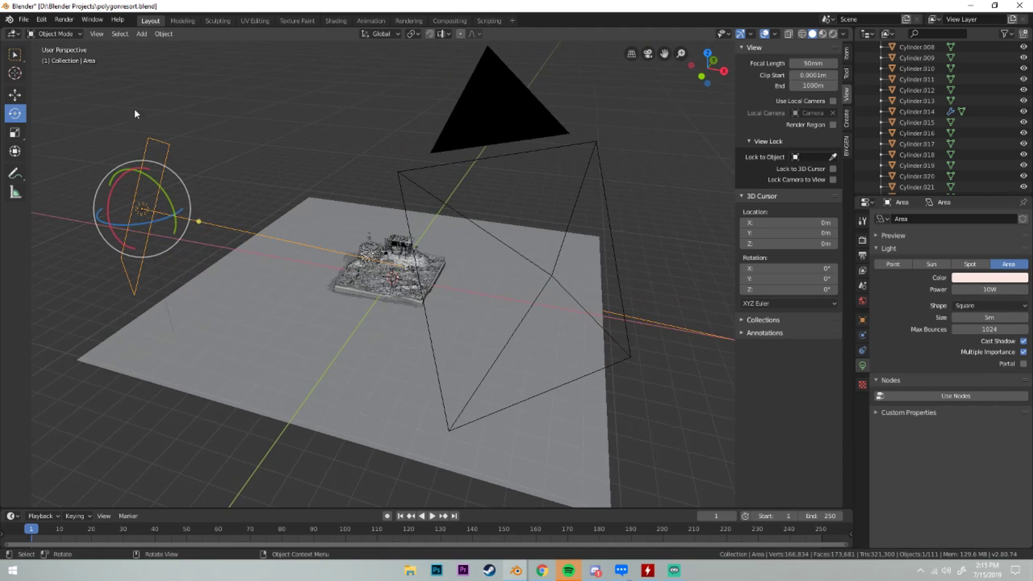
mouse_move(159, 113)
middle_mouse_down()
mouse_move(151, 174)
mouse_move(196, 267)
mouse_move(306, 242)
mouse_move(250, 252)
mouse_move(330, 264)
mouse_move(96, 254)
middle_mouse_up()
mouse_move(125, 356)
middle_mouse_down()
mouse_move(81, 242)
mouse_move(161, 121)
mouse_move(217, 63)
mouse_move(323, 202)
mouse_move(389, 246)
mouse_move(428, 307)
mouse_move(565, 275)
mouse_move(578, 282)
middle_mouse_up()
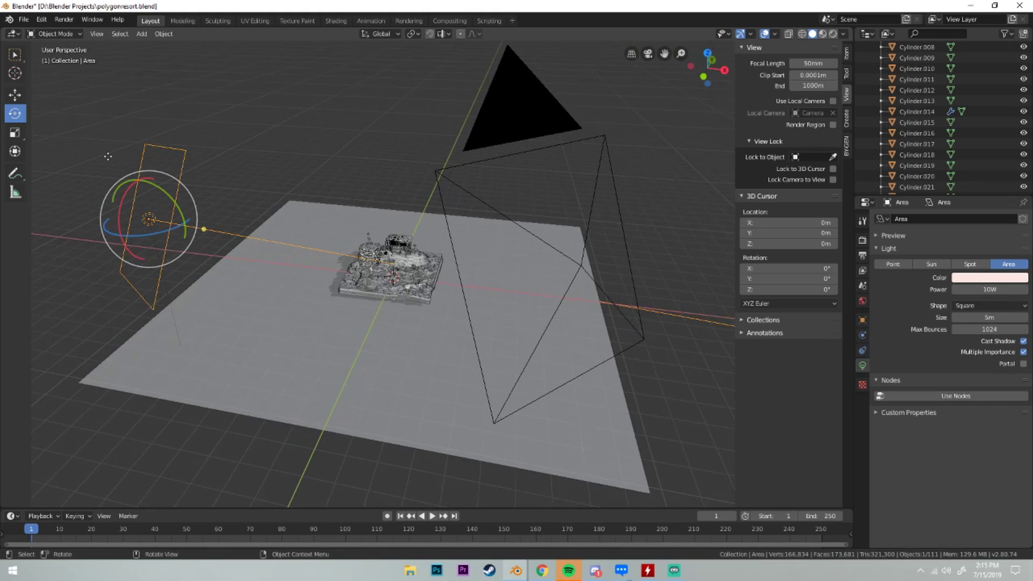
middle_click_drag(230, 194, 363, 228)
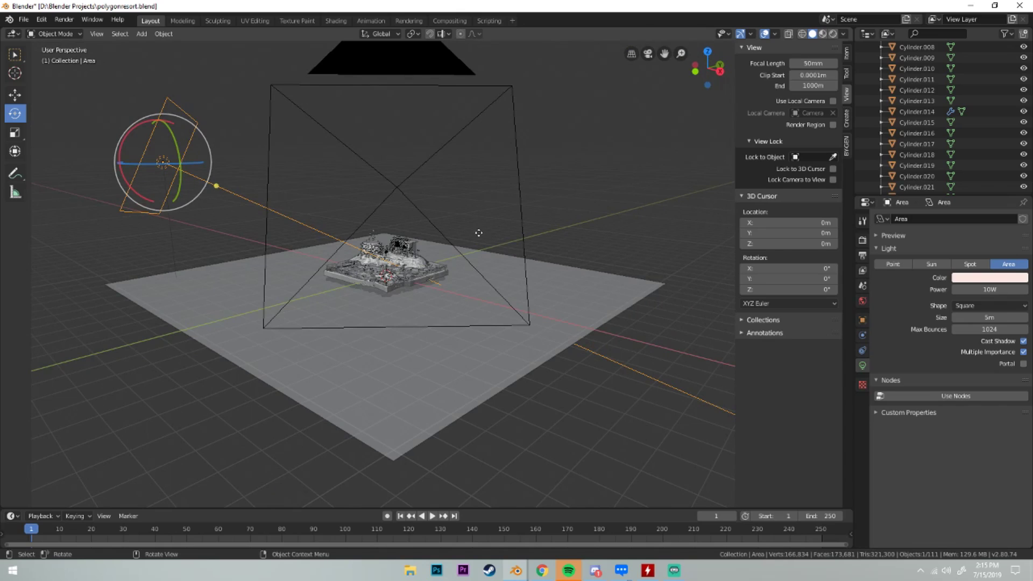
middle_click_drag(478, 233, 472, 241)
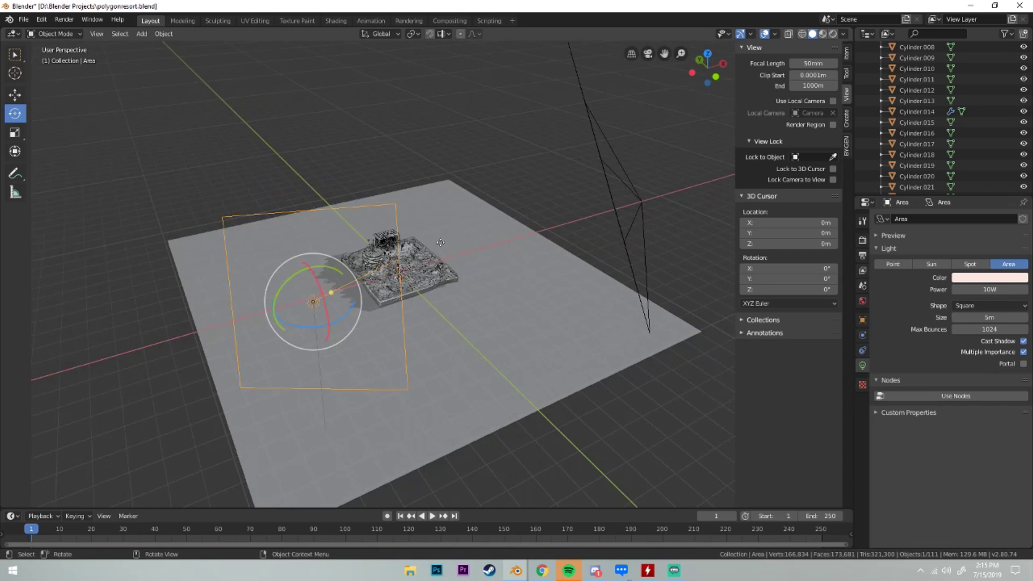
- Set the area light's power to 2000 W and duplicate it
double_click(990, 289)
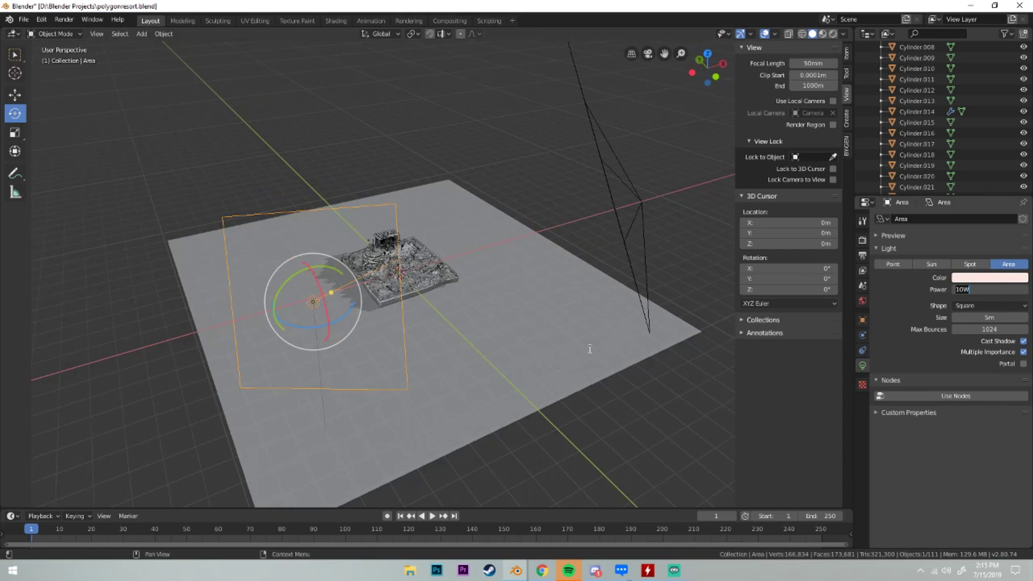
type("2000")
key("Return")
key("shift+d")
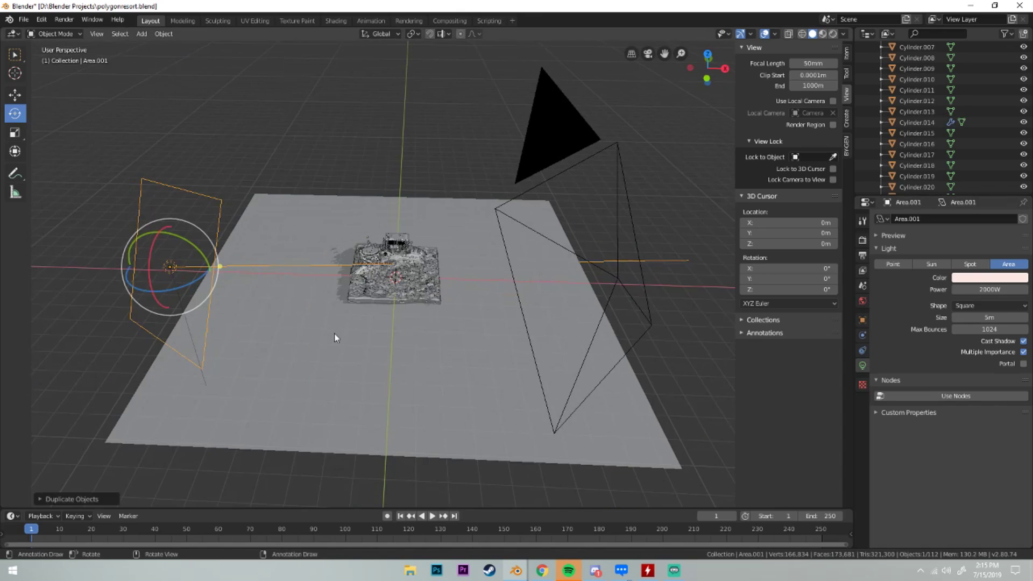
middle_click_drag(334, 334, 296, 311)
- Move and rotate the duplicate Area.001 so it sits over the island facing it
key("g")
left_click(506, 269)
middle_click_drag(506, 269, 622, 228)
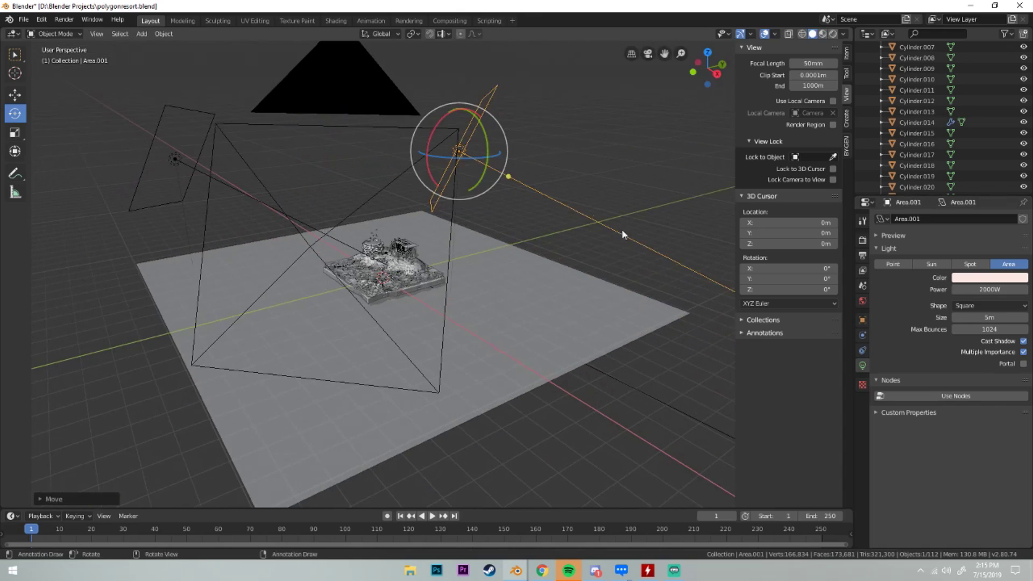
key("g")
left_click(566, 187)
mouse_move(720, 170)
middle_mouse_down()
mouse_move(567, 195)
mouse_move(584, 209)
mouse_move(485, 202)
middle_mouse_up()
scroll(567, 195, "down", 3)
key("g")
left_click(586, 209)
key("r")
left_click(425, 182)
middle_click_drag(426, 181, 541, 174)
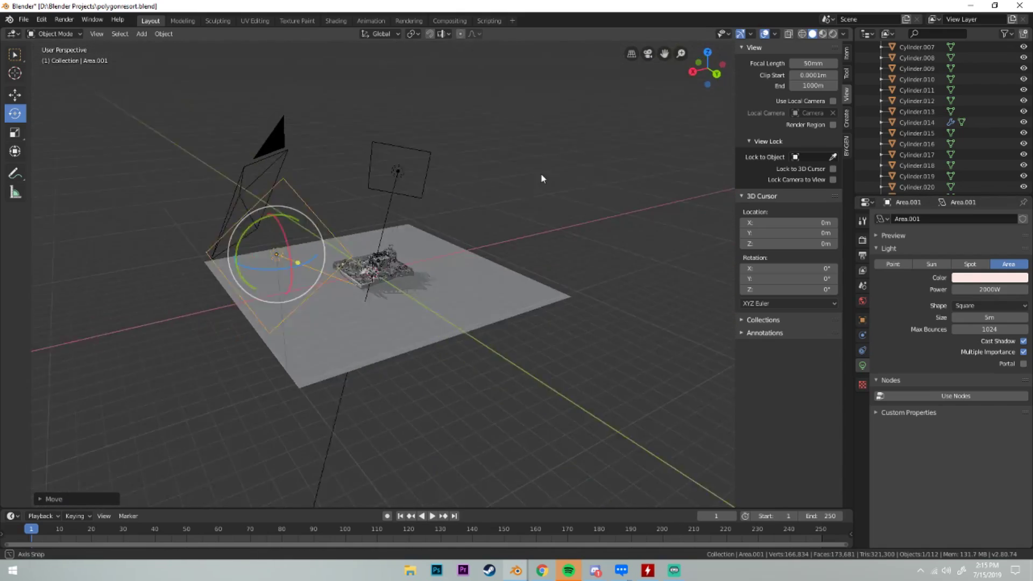
key("g")
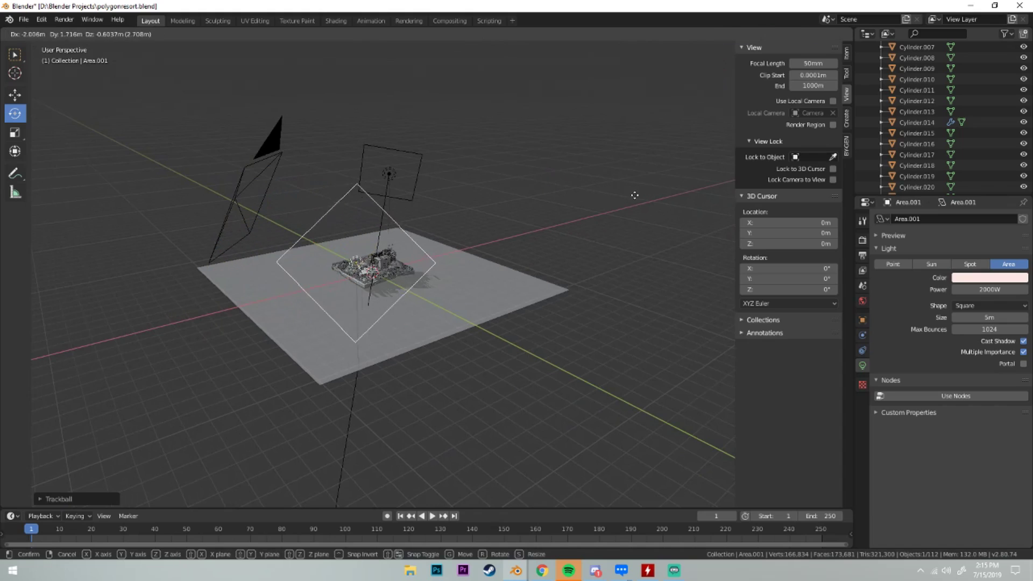
left_click(635, 195)
- Tint Area.001 a light cyan colour
left_click(989, 277)
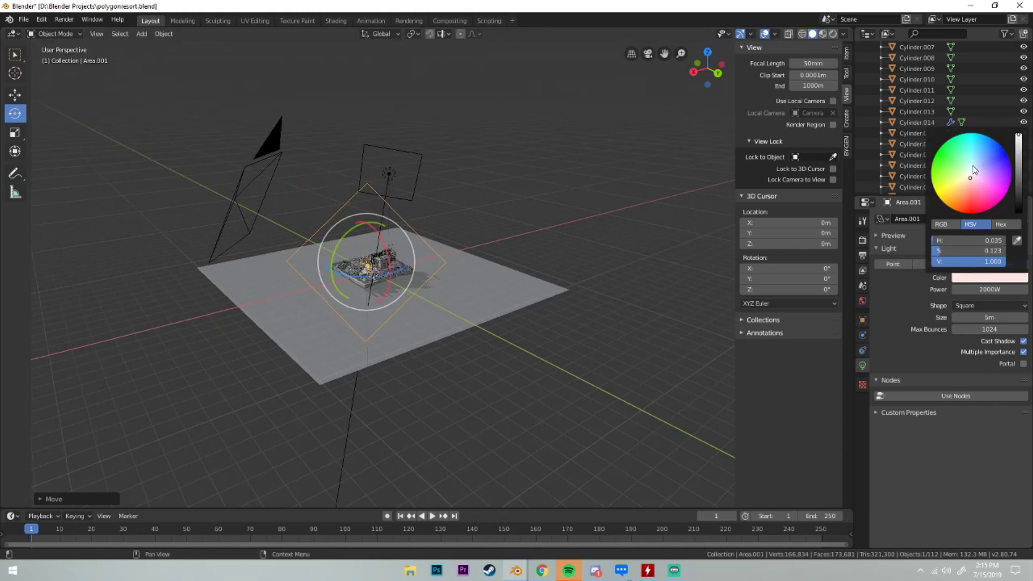
left_click(972, 167)
middle_click_drag(683, 191, 720, 194)
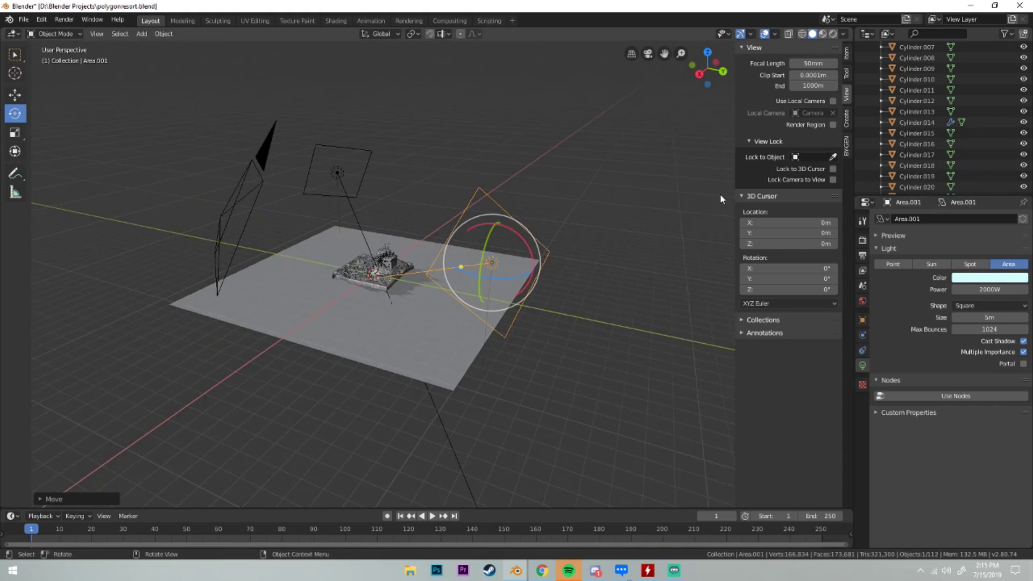
- Duplicate the cyan light as Area.002, re-aim it and move it to the left
key("shift+d")
left_click(145, 174)
key("r")
key("r")
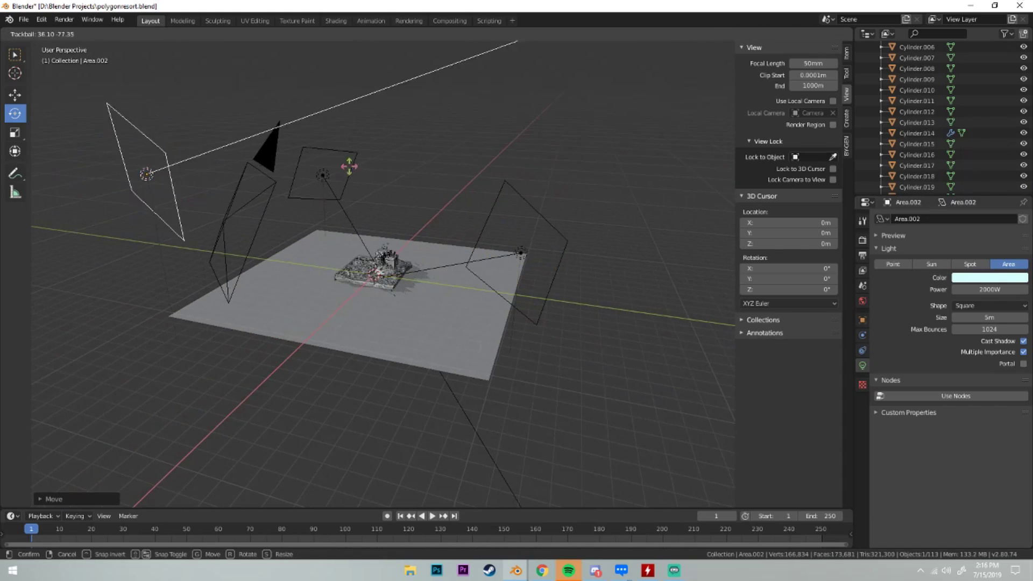
left_click(145, 173)
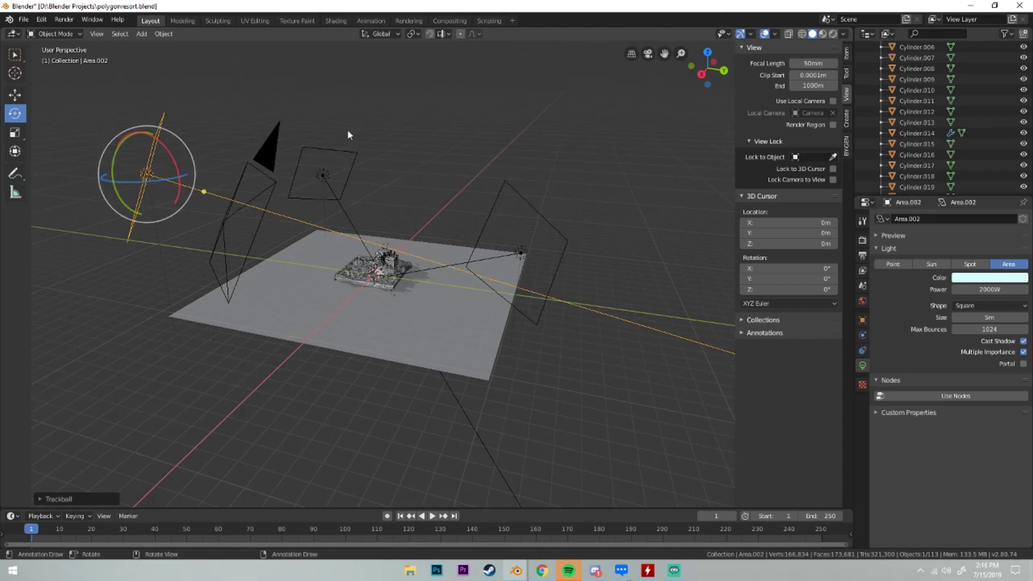
middle_click_drag(348, 129, 436, 138)
key("r")
key("r")
left_click(431, 142)
key("g")
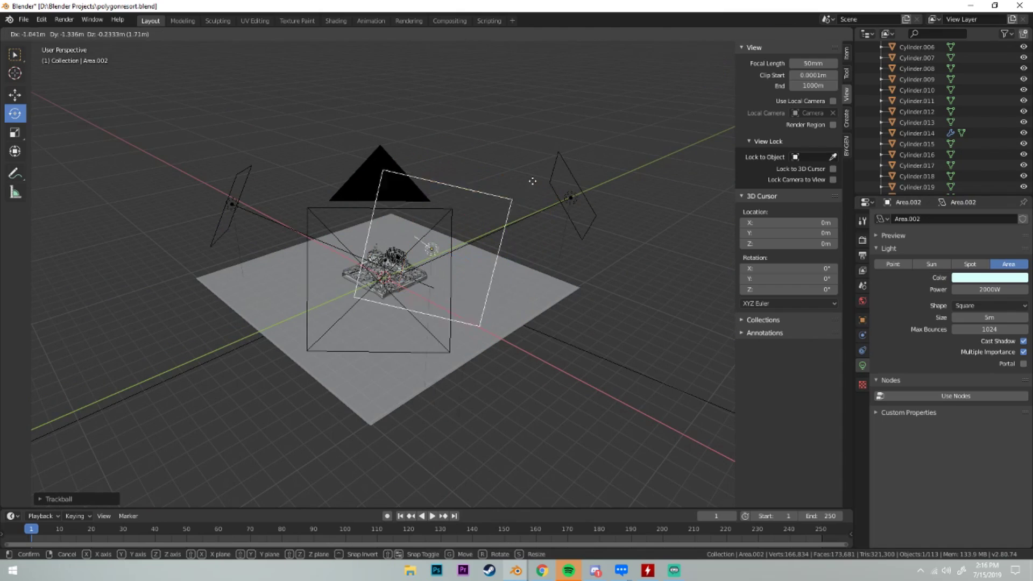
left_click(478, 251)
middle_click_drag(487, 251, 432, 220)
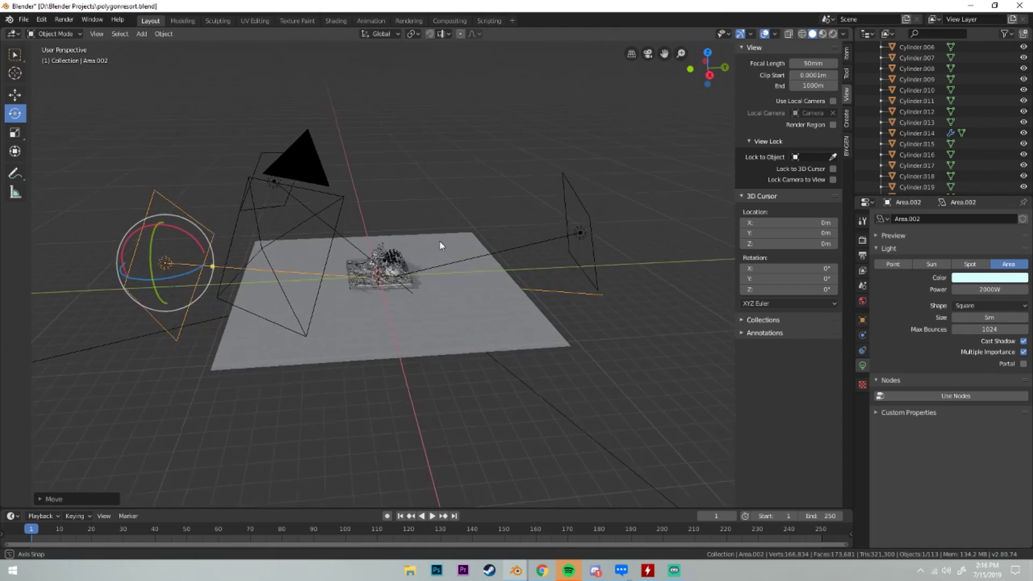
- Lower Area.001's power from 2000 W to 1000 W
left_click(579, 235)
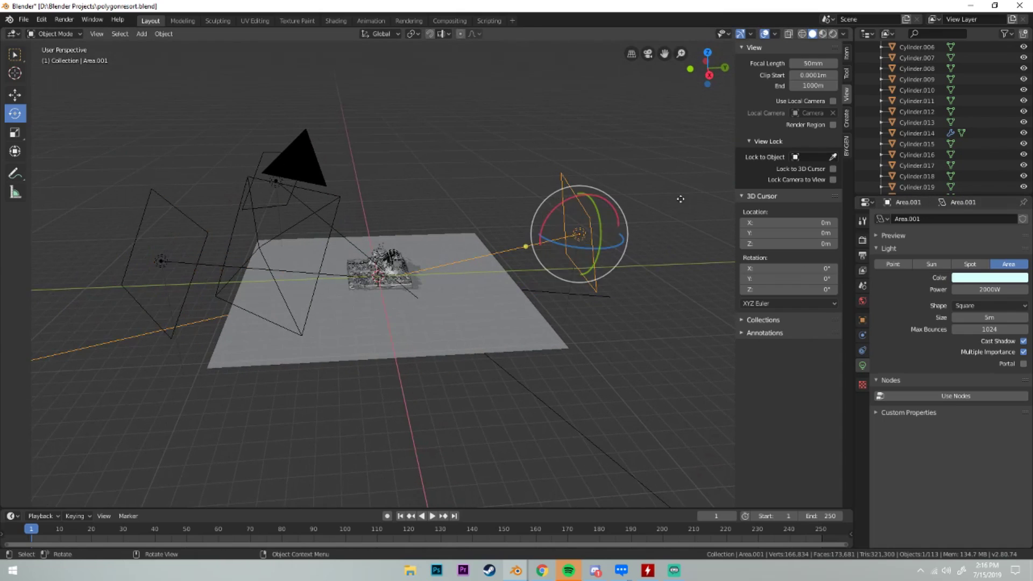
double_click(986, 291)
type("100")
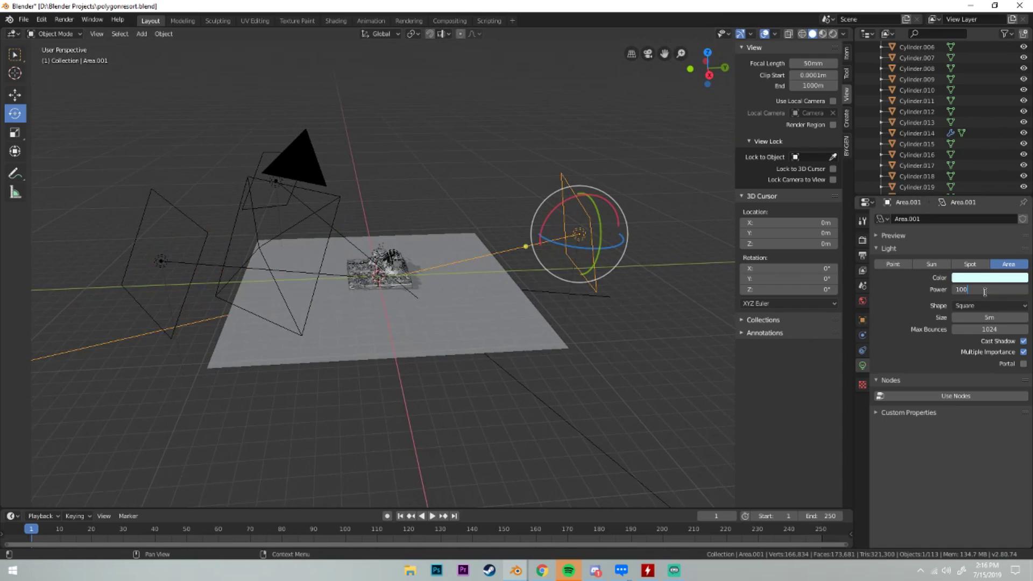
type("0")
key("Return")
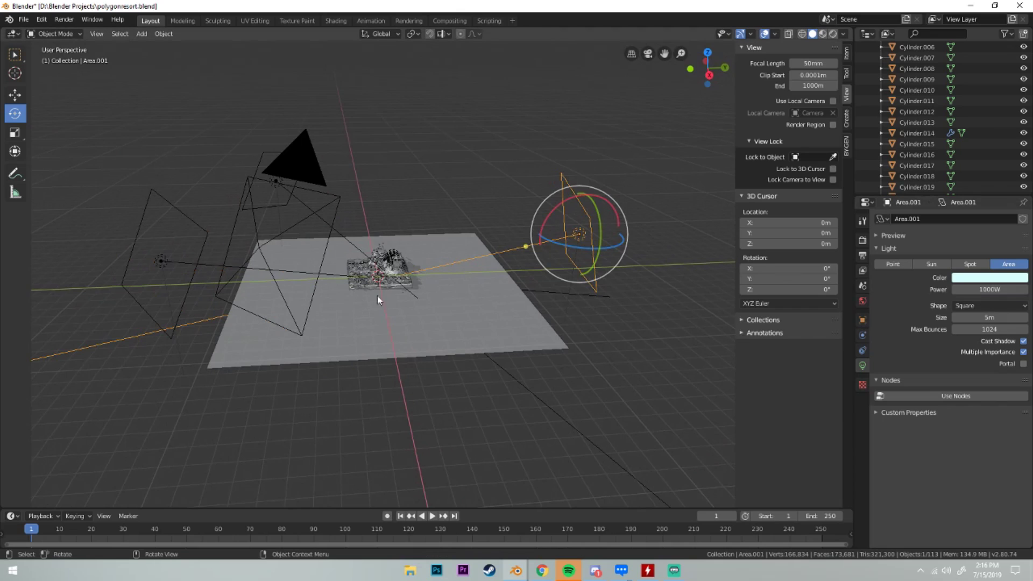
left_click(438, 191)
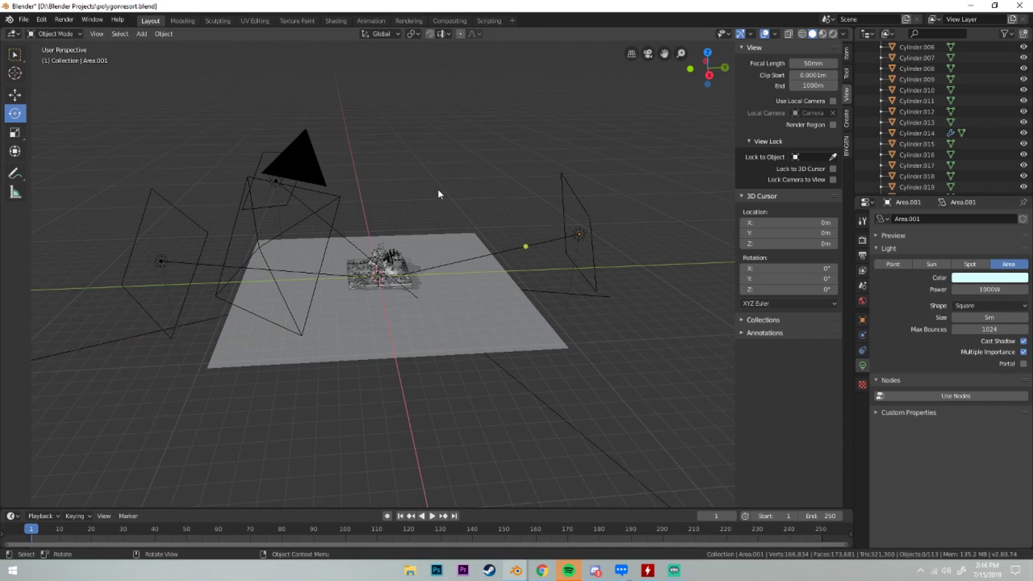
middle_click_drag(438, 189, 472, 201)
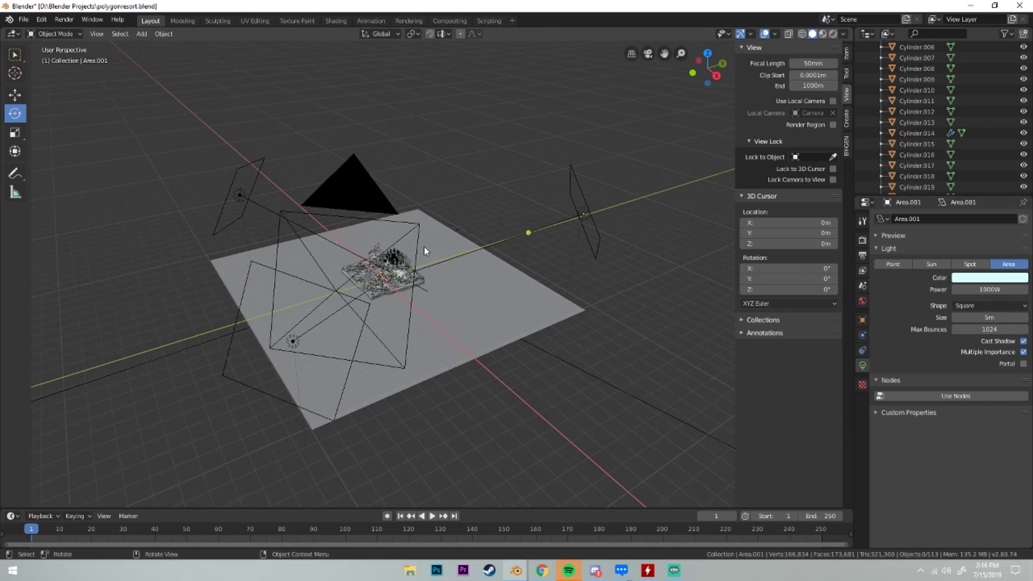
key("KP_0")
key("z")
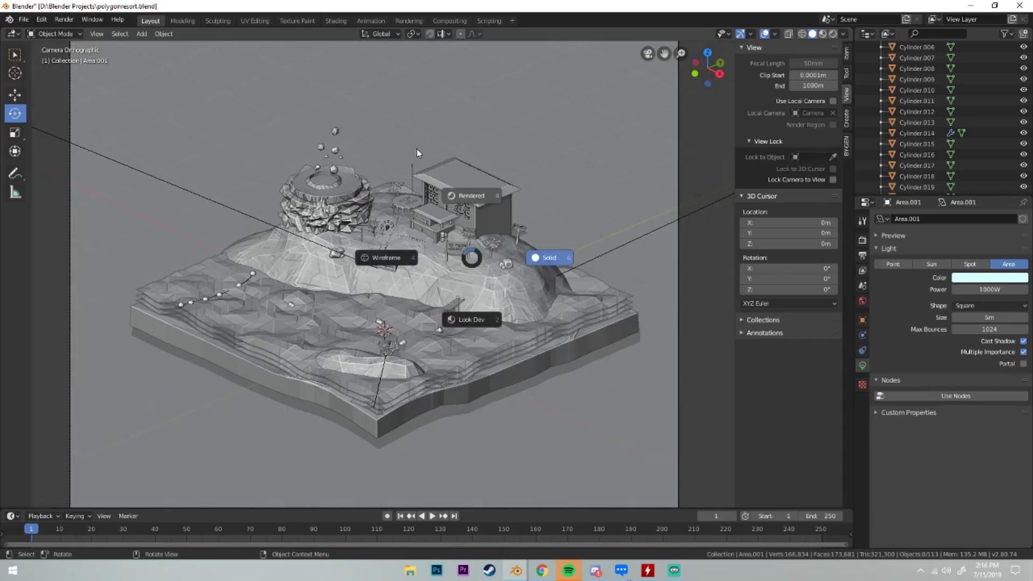
left_click(432, 176)
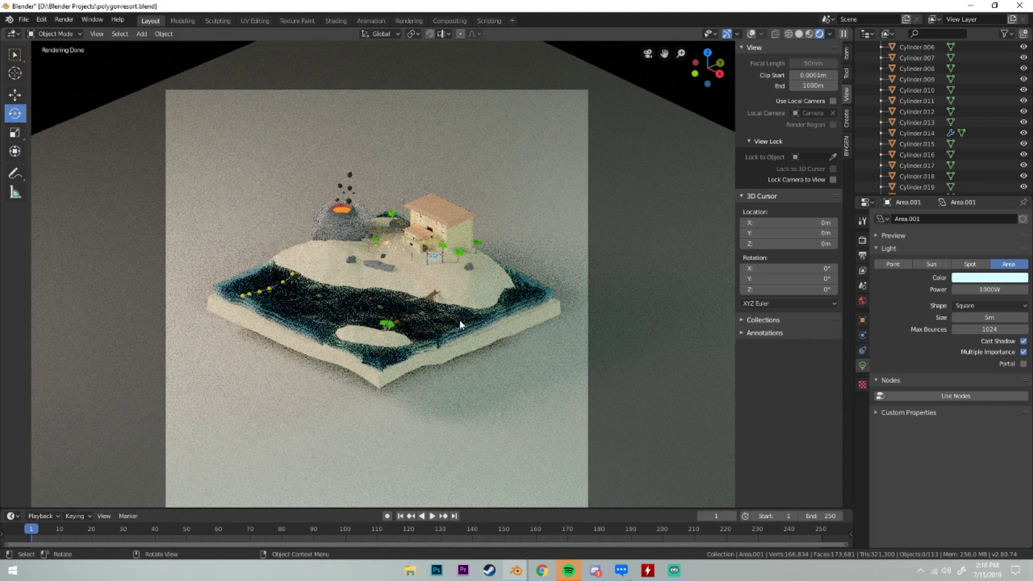
key("z")
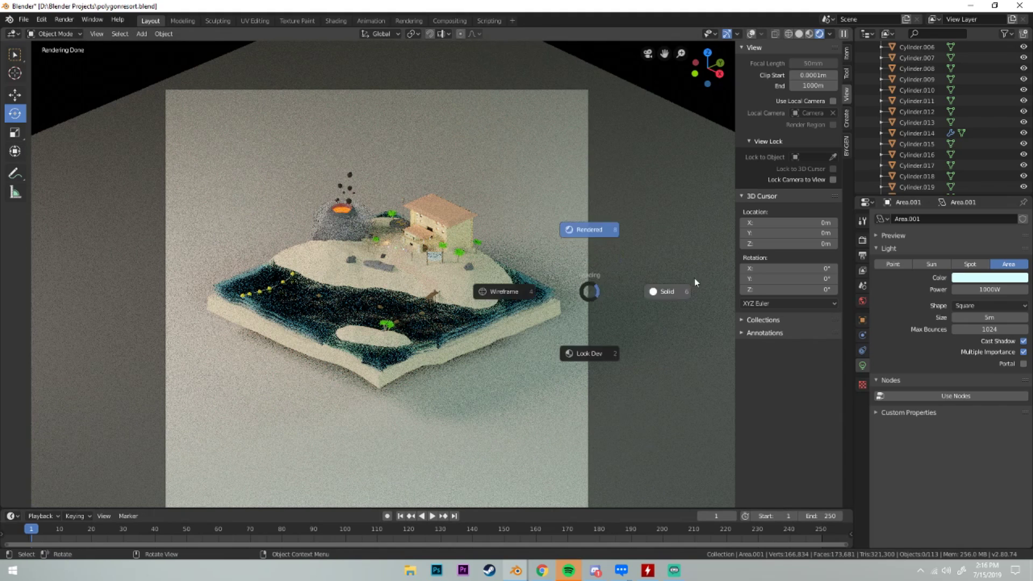
left_click(695, 279)
scroll(565, 353, "down", 3)
middle_click_drag(565, 353, 535, 331)
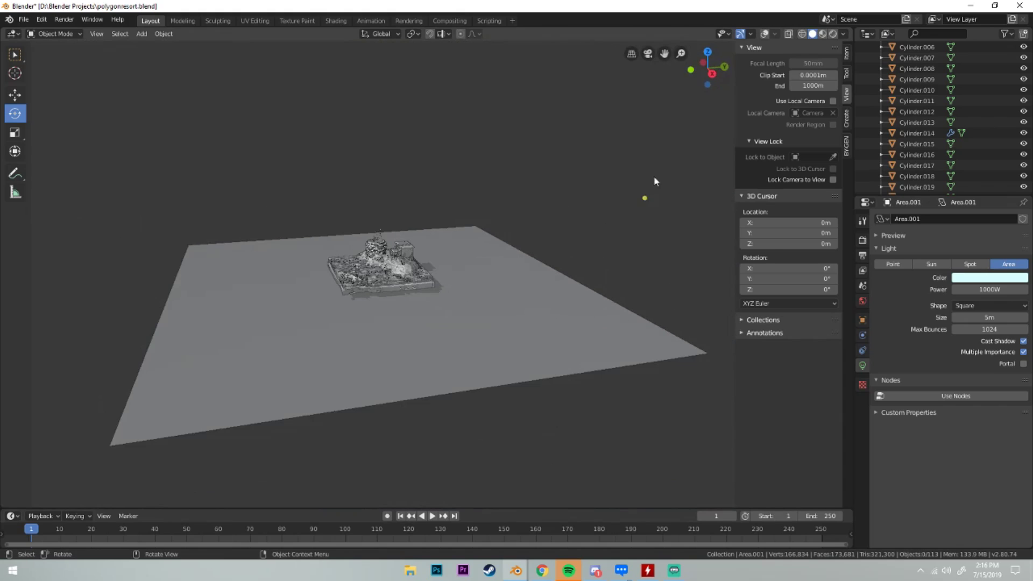
- Select the ground plane and set its material Base Color to a warm light gray
left_click(765, 33)
left_click(555, 295)
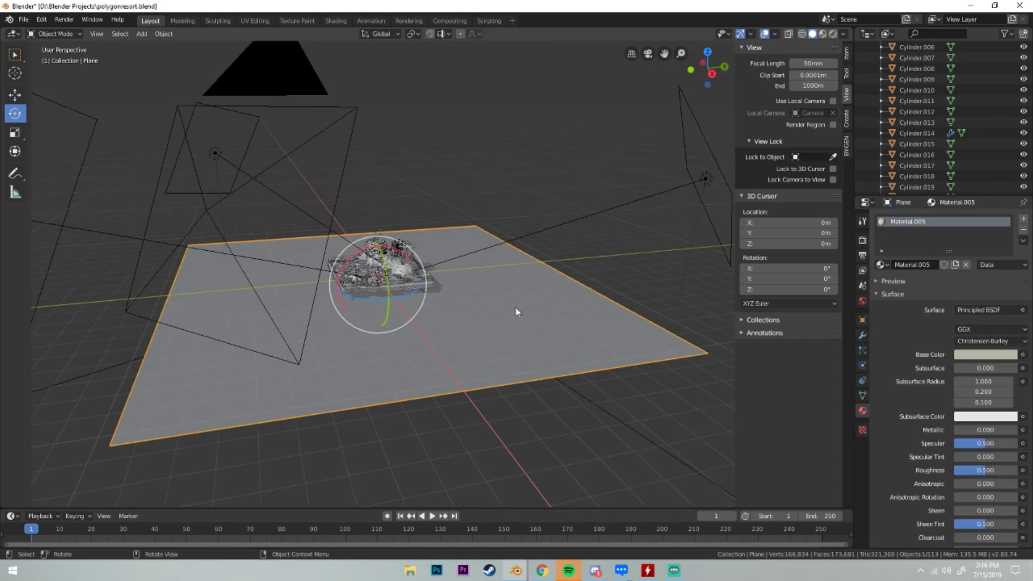
mouse_move(517, 299)
middle_mouse_down()
mouse_move(597, 316)
mouse_move(562, 329)
middle_mouse_up()
left_click(985, 355)
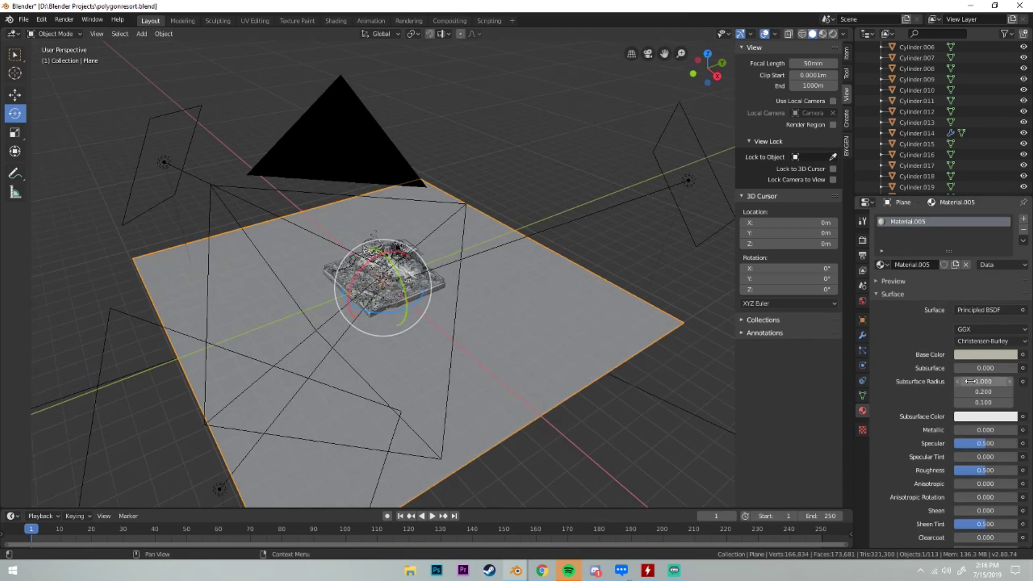
left_click(985, 354)
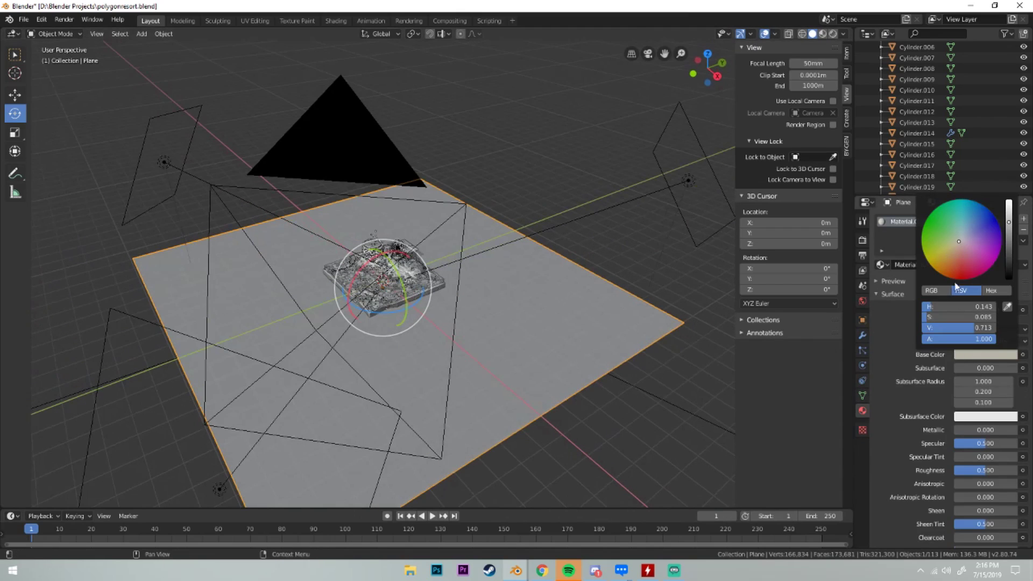
middle_click_drag(516, 299, 463, 267)
- Check the lit island through the camera in Rendered shading, then return to Solid
key("KP_0")
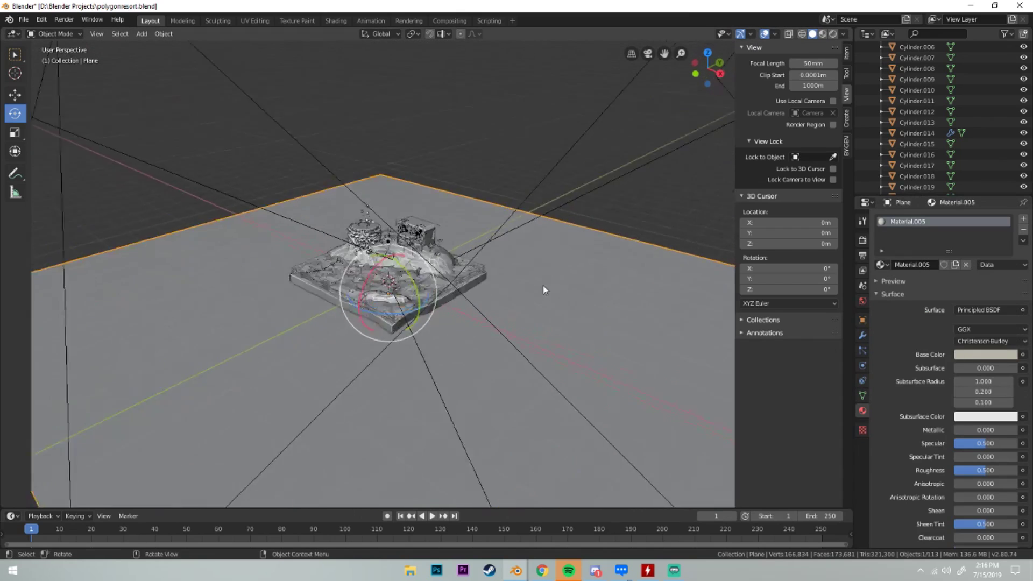
key("z")
left_click(559, 147)
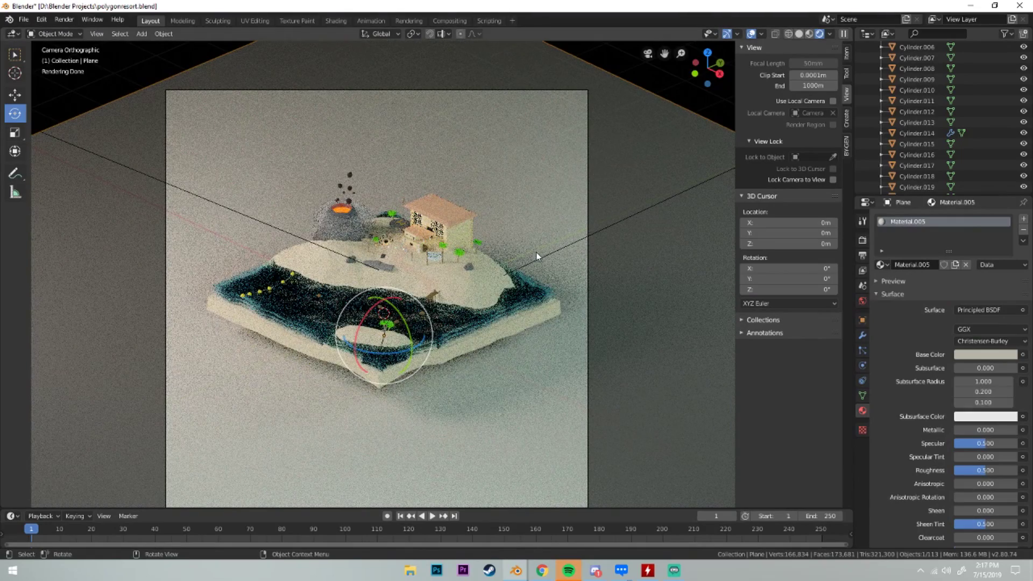
key("z")
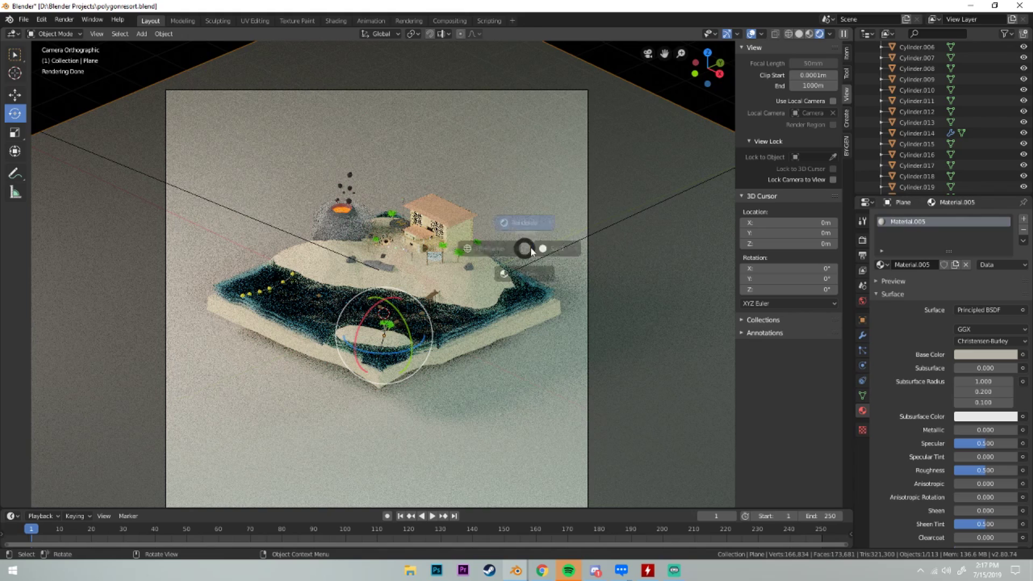
left_click(474, 249)
mouse_move(566, 296)
middle_mouse_down()
mouse_move(617, 315)
mouse_move(569, 276)
mouse_move(623, 335)
mouse_move(565, 308)
middle_mouse_up()
scroll(617, 315, "up", 5)
scroll(569, 277, "down", 4)
scroll(566, 306, "up", 3)
scroll(509, 291, "down", 5)
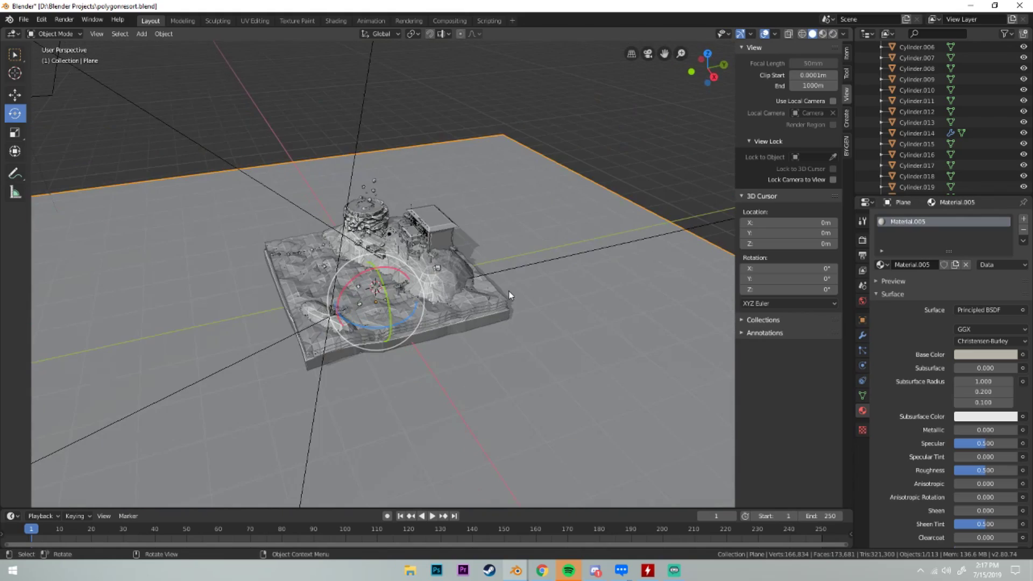
scroll(509, 295, "down", 5)
scroll(507, 283, "up", 3)
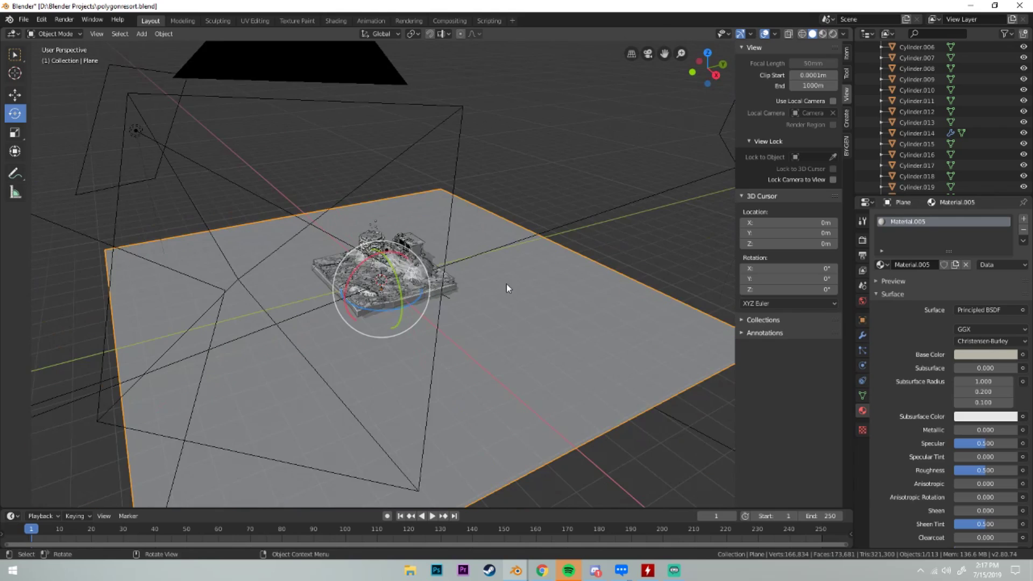
- Show Render Properties (Cycles, GPU Compute), orbit the scene and deselect the ground plane
left_click(862, 240)
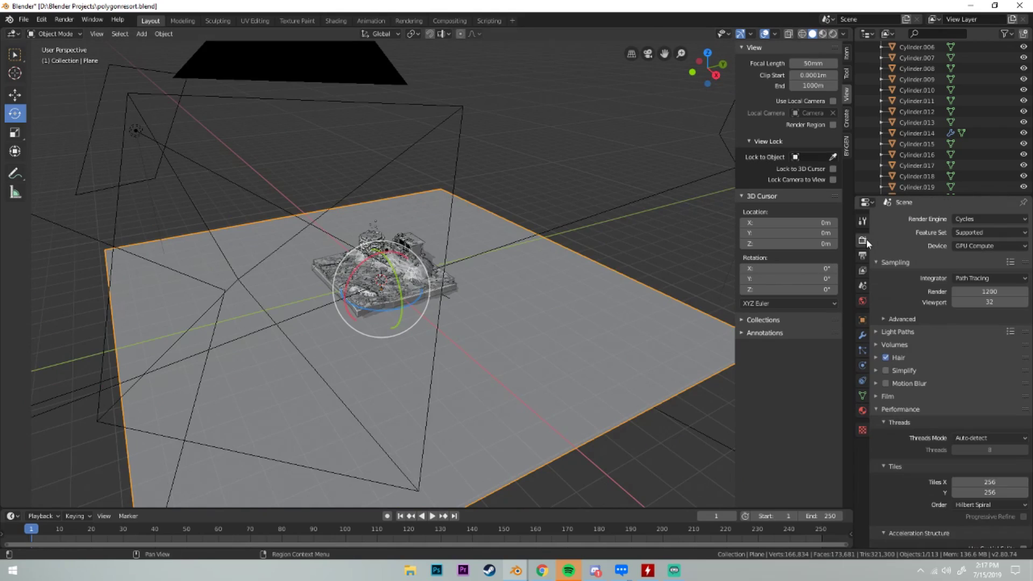
middle_click_drag(541, 220, 520, 284)
scroll(521, 283, "down", 4)
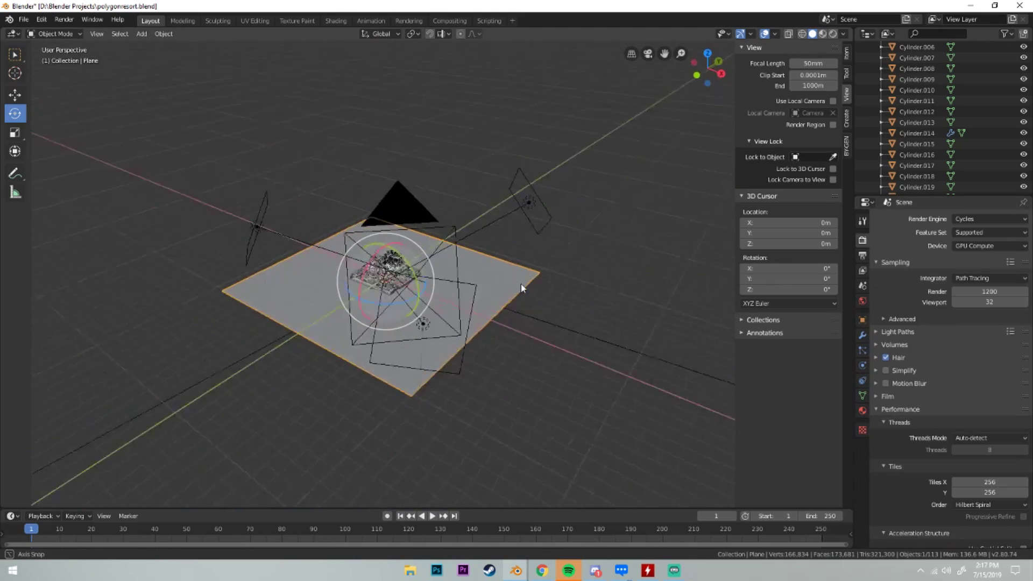
scroll(534, 339, "up", 4)
mouse_move(534, 339)
middle_mouse_down()
mouse_move(620, 369)
mouse_move(639, 327)
mouse_move(635, 287)
mouse_move(598, 288)
mouse_move(564, 269)
mouse_move(459, 297)
mouse_move(588, 301)
middle_mouse_up()
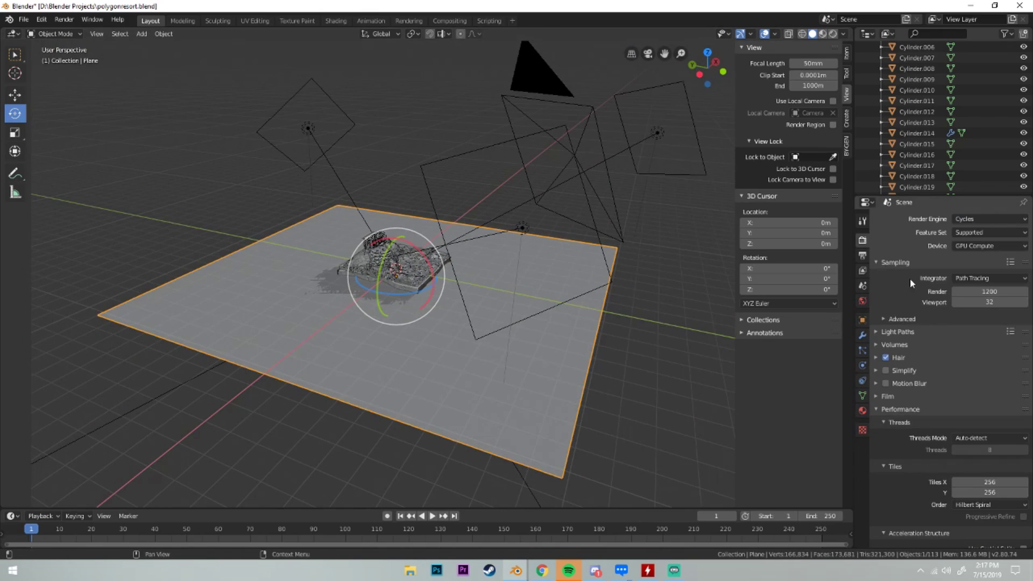
scroll(566, 302, "up", 3)
middle_click_drag(566, 303, 450, 346)
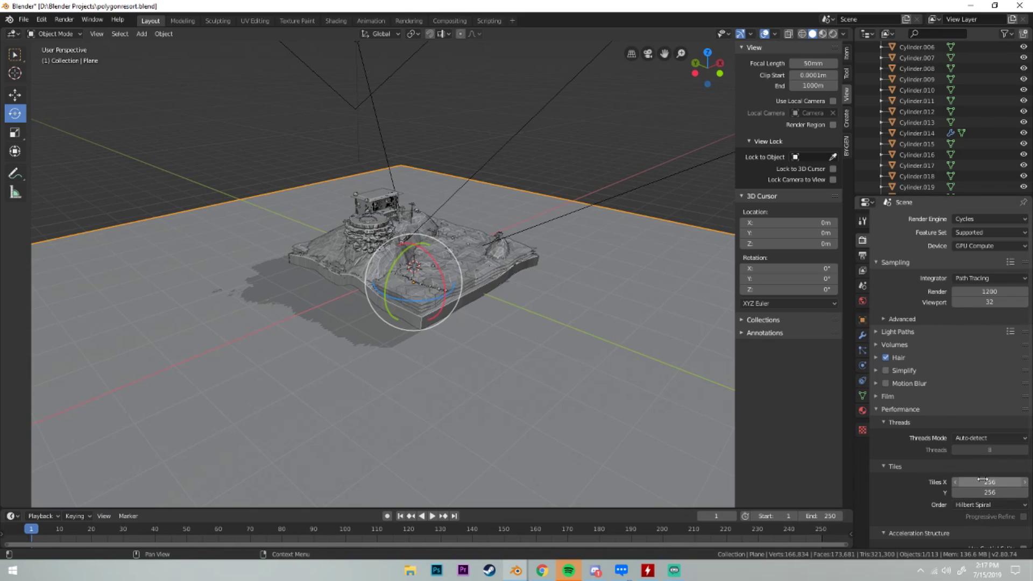
mouse_move(634, 432)
middle_mouse_down()
mouse_move(409, 385)
mouse_move(504, 428)
mouse_move(659, 396)
middle_mouse_up()
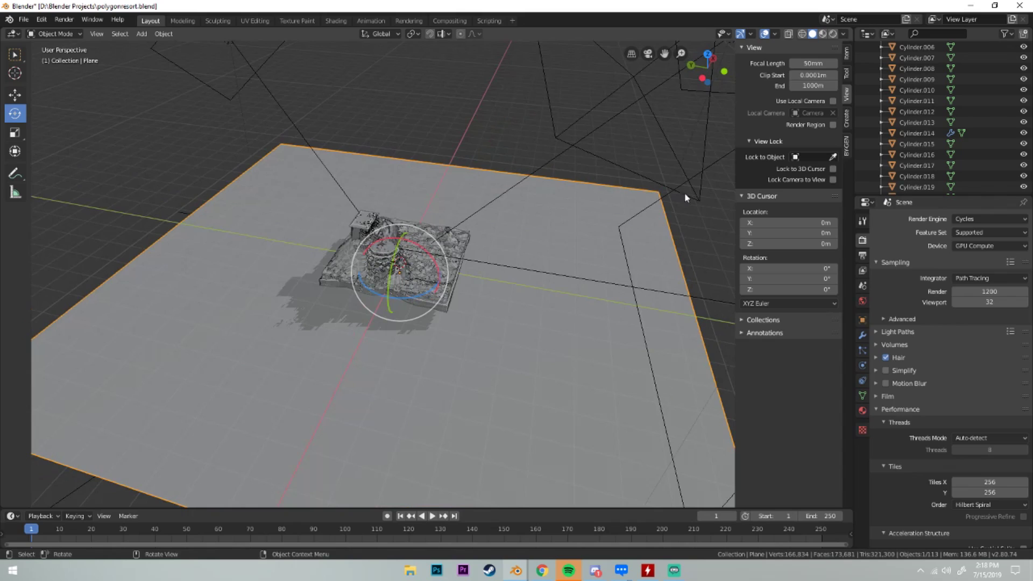
left_click(481, 106)
mouse_move(525, 180)
middle_mouse_down()
mouse_move(404, 168)
mouse_move(436, 189)
middle_mouse_up()
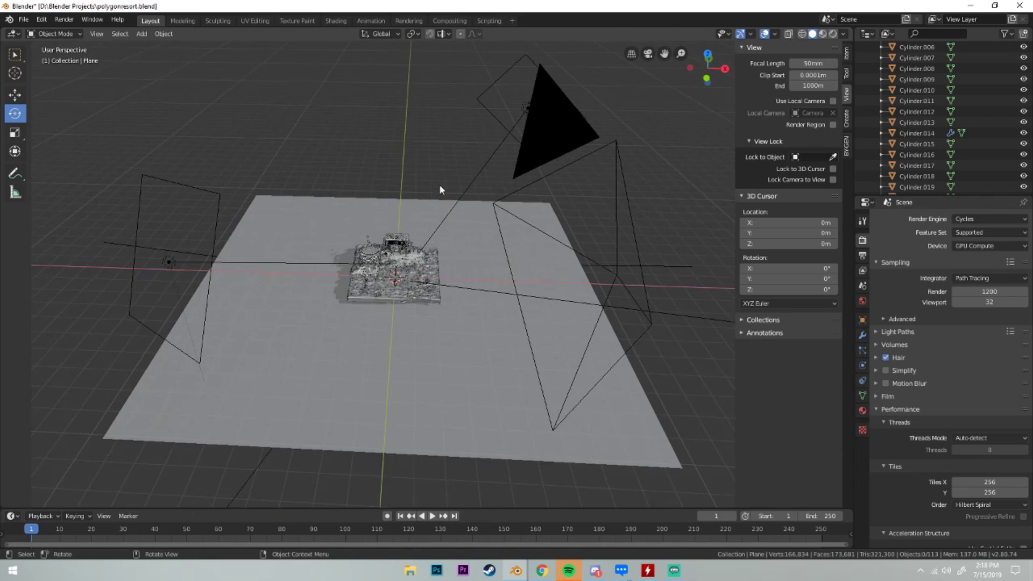